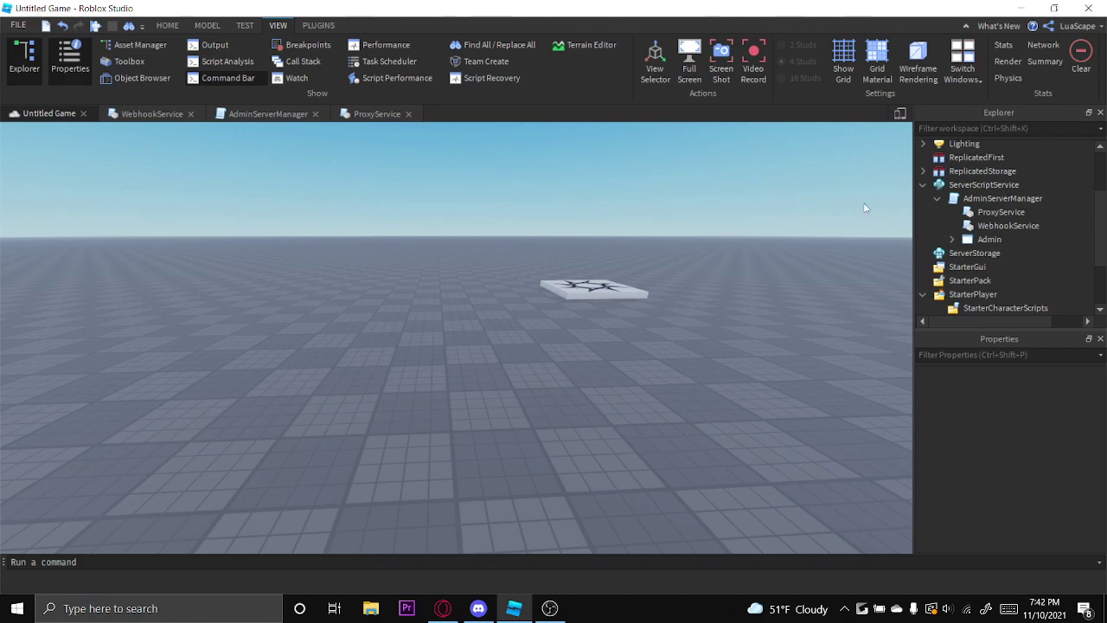
left_click(972, 200)
double_click(973, 199)
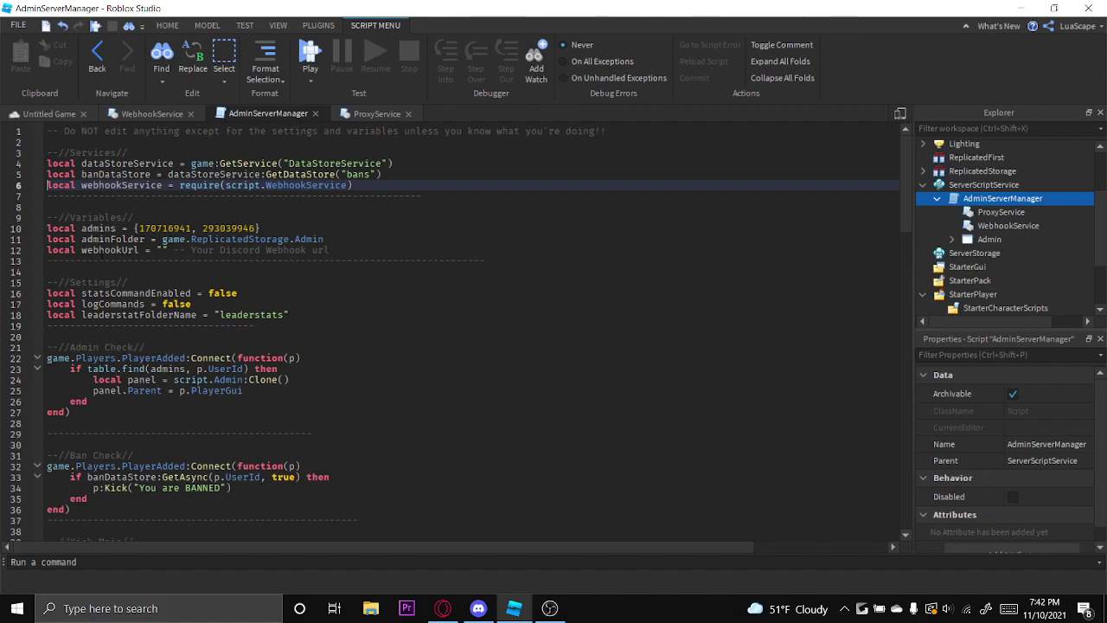
left_click_drag(153, 250, 105, 250)
left_click(156, 250)
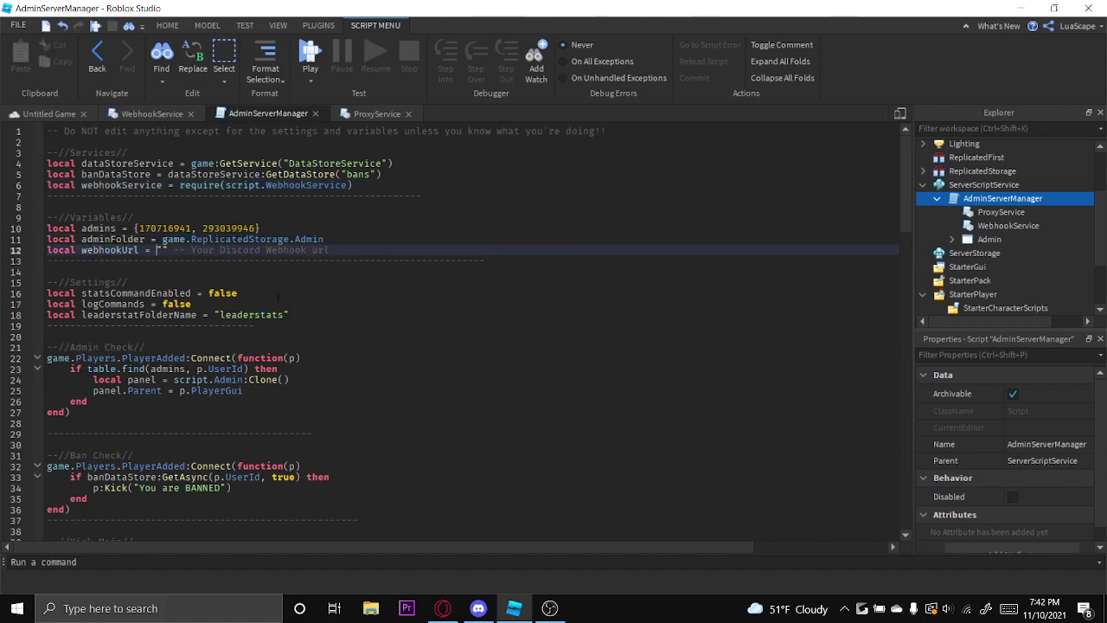
Open the Lua's Lounge server settings in Discord
left_click(478, 608)
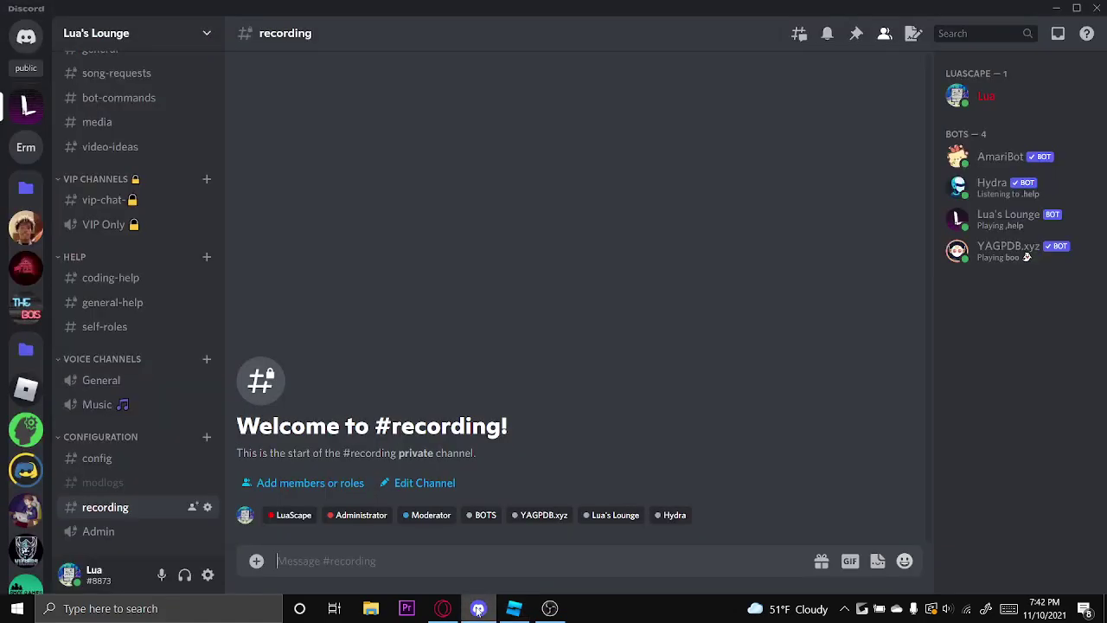
left_click(204, 35)
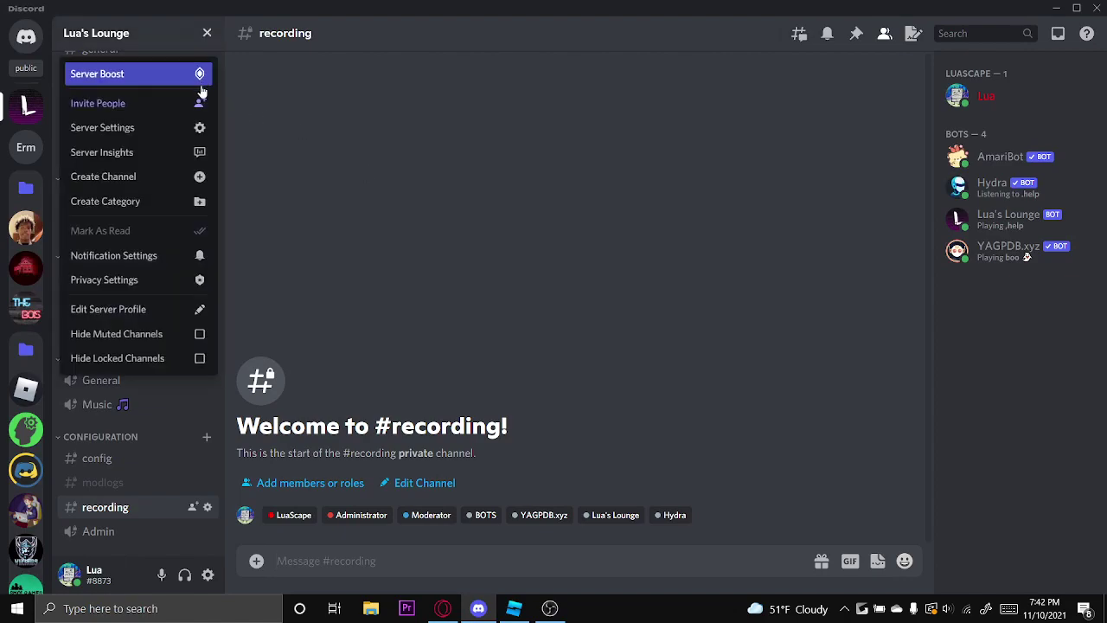
left_click(199, 128)
scroll(259, 424, "down", 3)
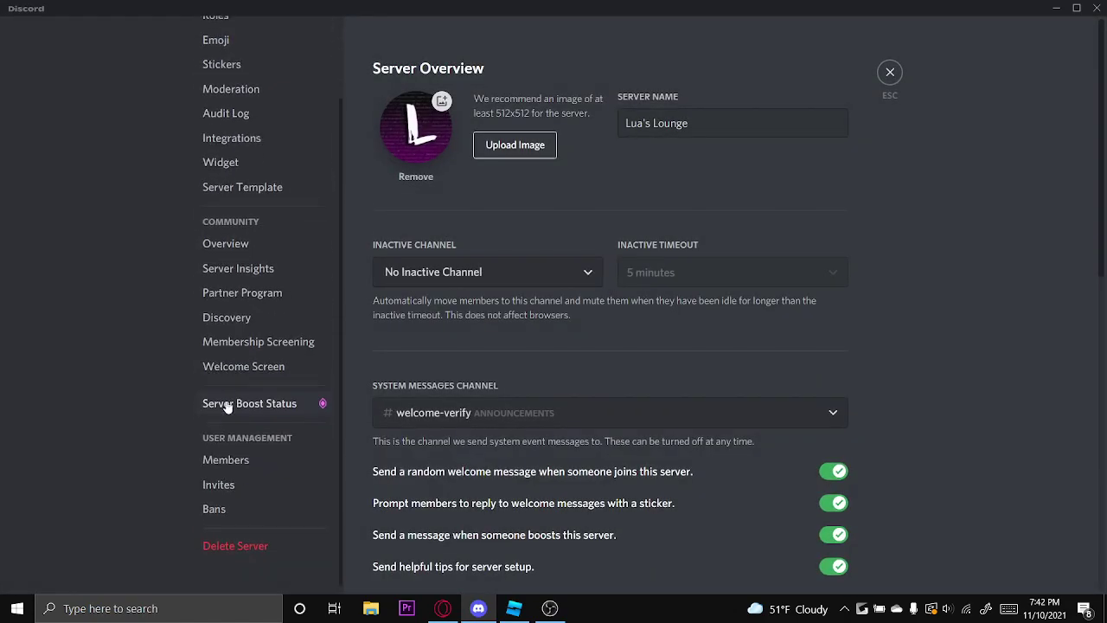
scroll(226, 398, "up", 2)
Copy the Admin Logs webhook URL from Integrations > Webhooks and close the server settings
left_click(243, 202)
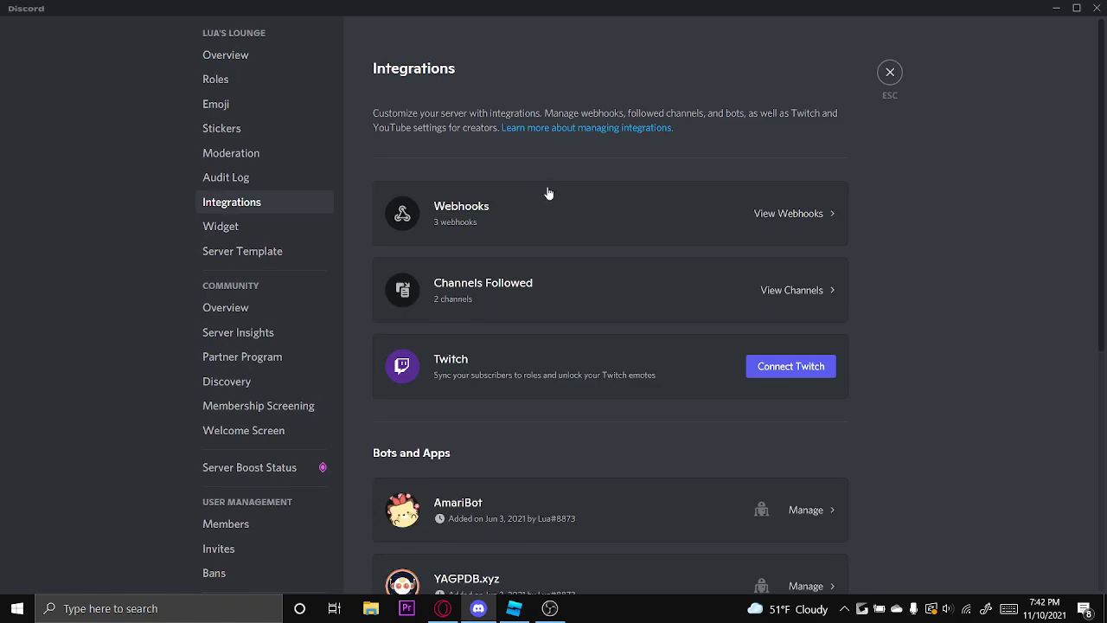
left_click(571, 210)
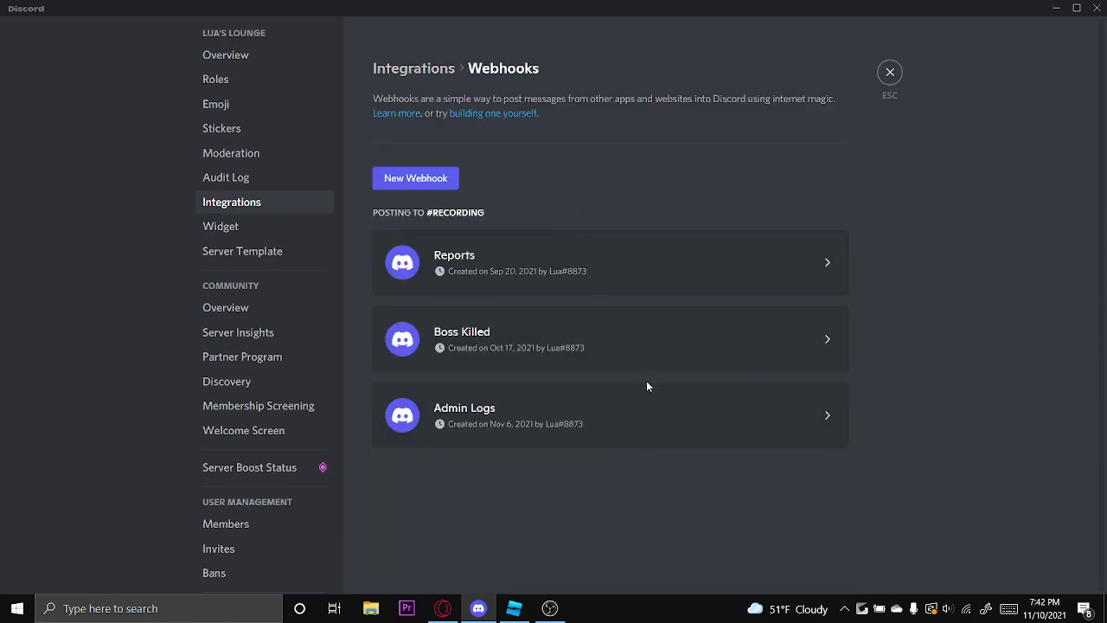
left_click(638, 404)
scroll(588, 432, "down", 1)
left_click(541, 490)
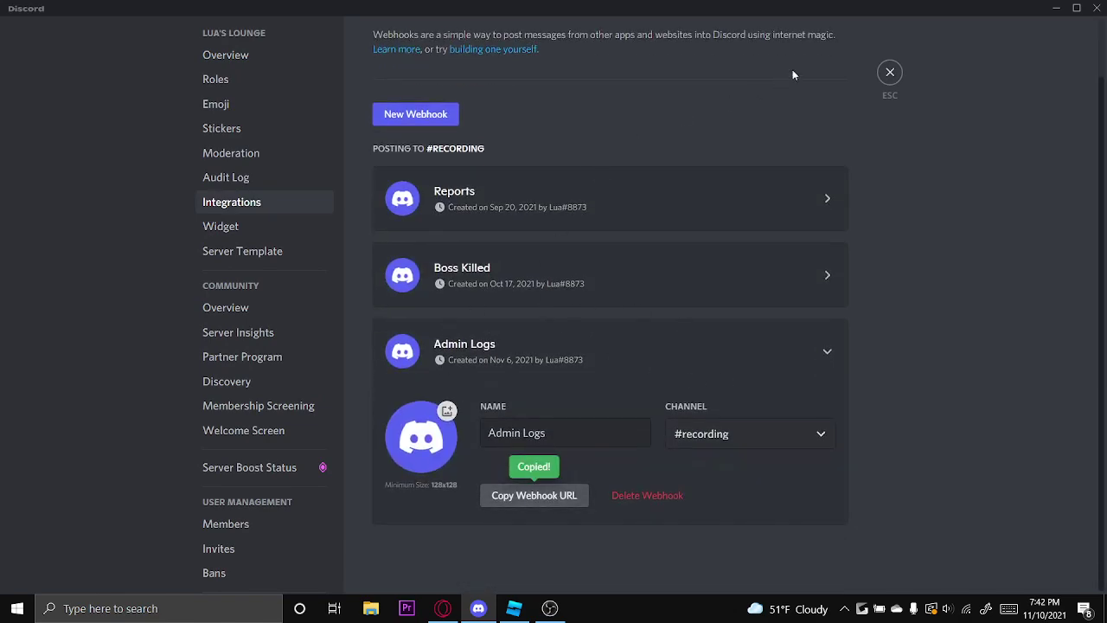
left_click(890, 72)
Paste the Admin Logs webhook URL into webhookUrl on line 12 of AdminServerManager
left_click(514, 608)
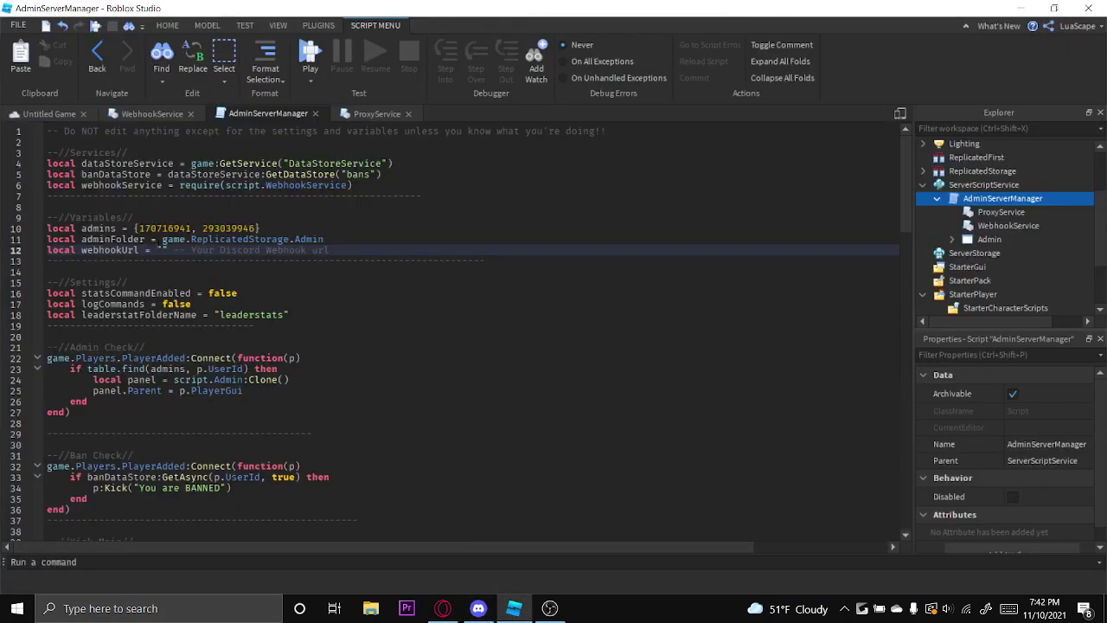
key("ctrl+v")
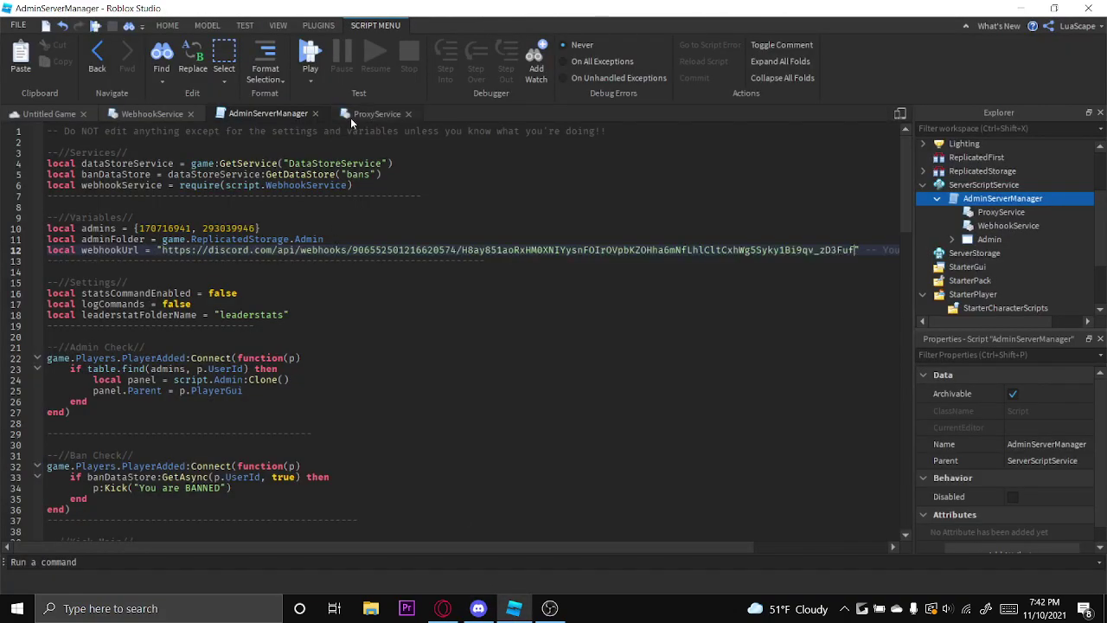
double_click(990, 226)
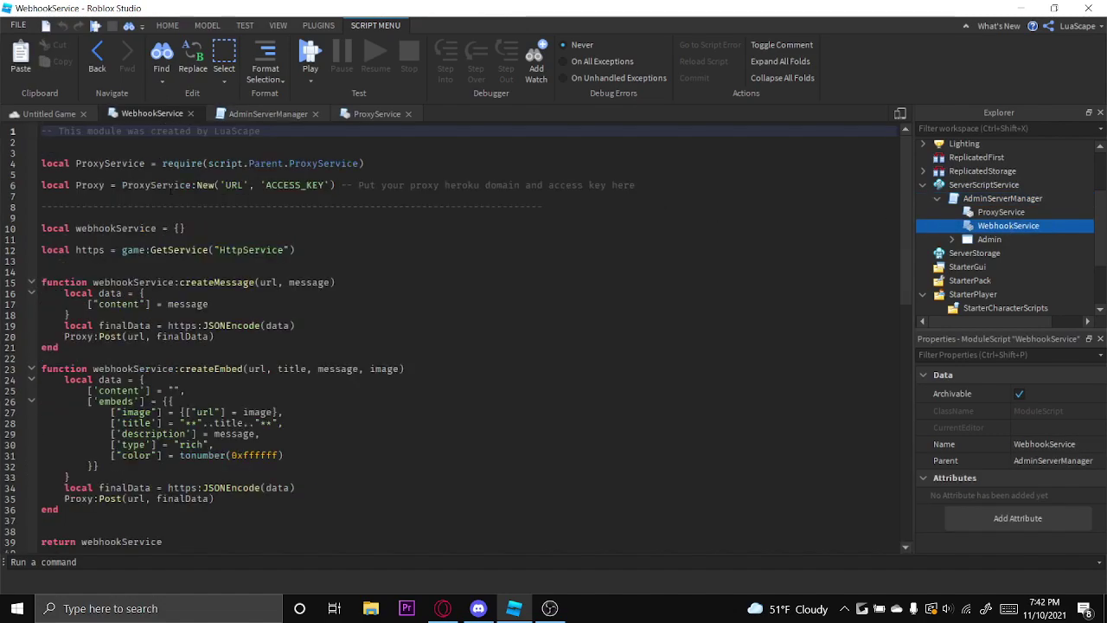
Inspect WebhookService's Proxy line and its ACCESS_KEY placeholder against the ProxyService module
left_click_drag(69, 184, 239, 184)
left_click(996, 212)
left_click(1001, 198)
left_click(990, 224)
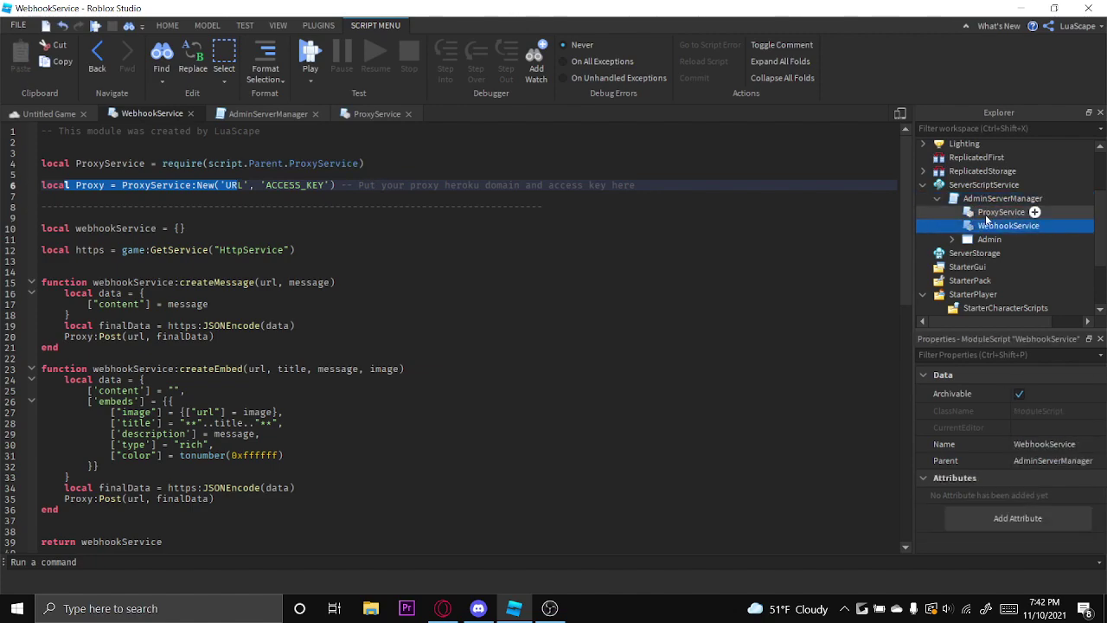
left_click(987, 217)
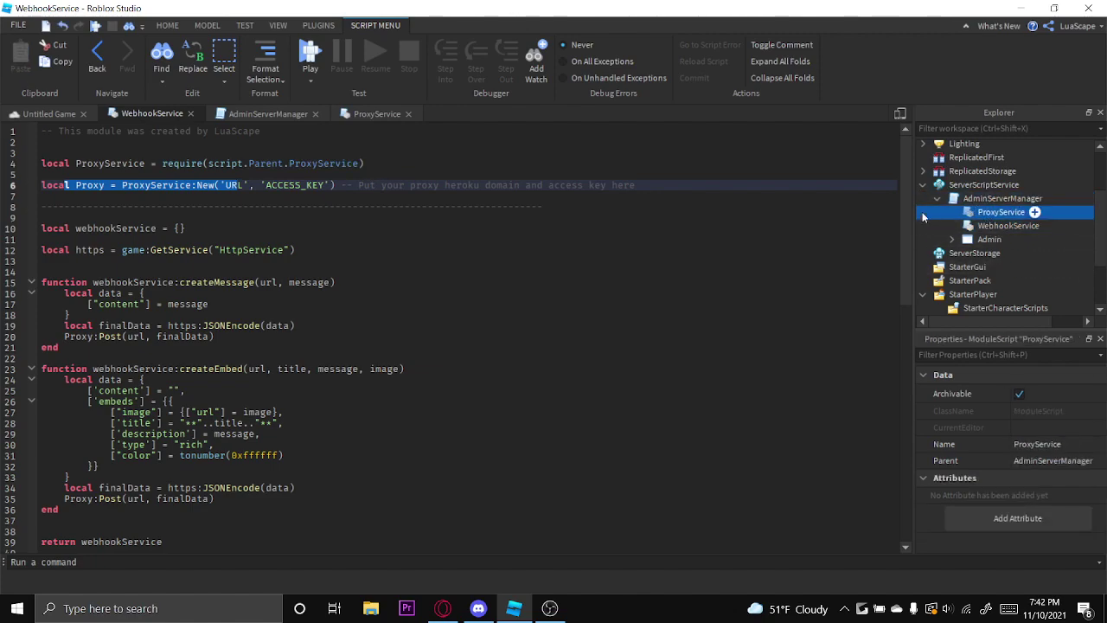
left_click(1003, 225)
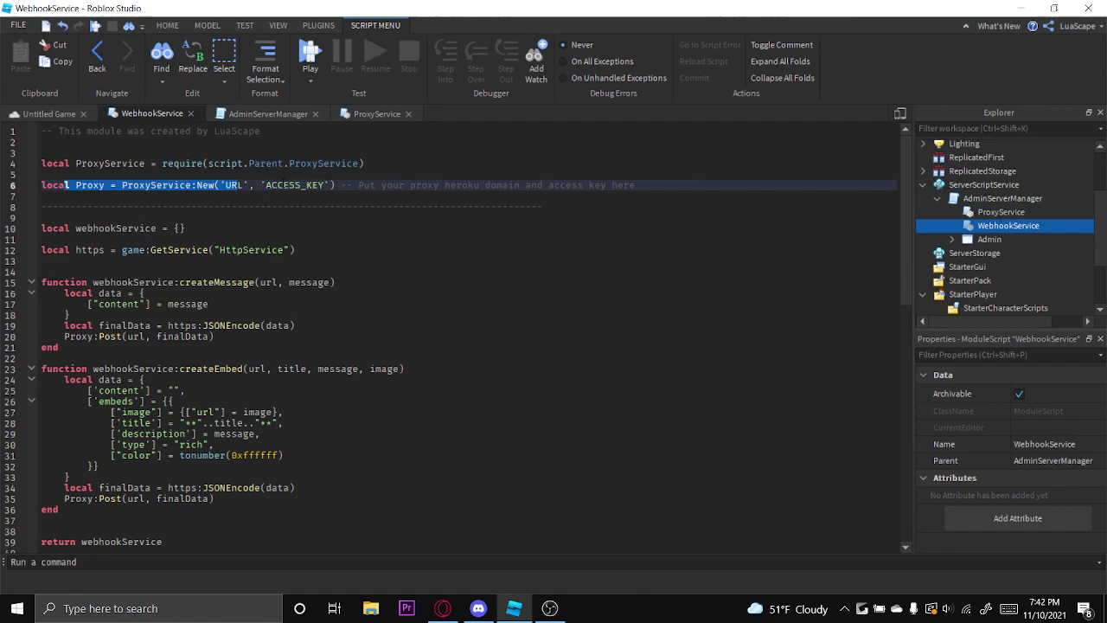
left_click(283, 184)
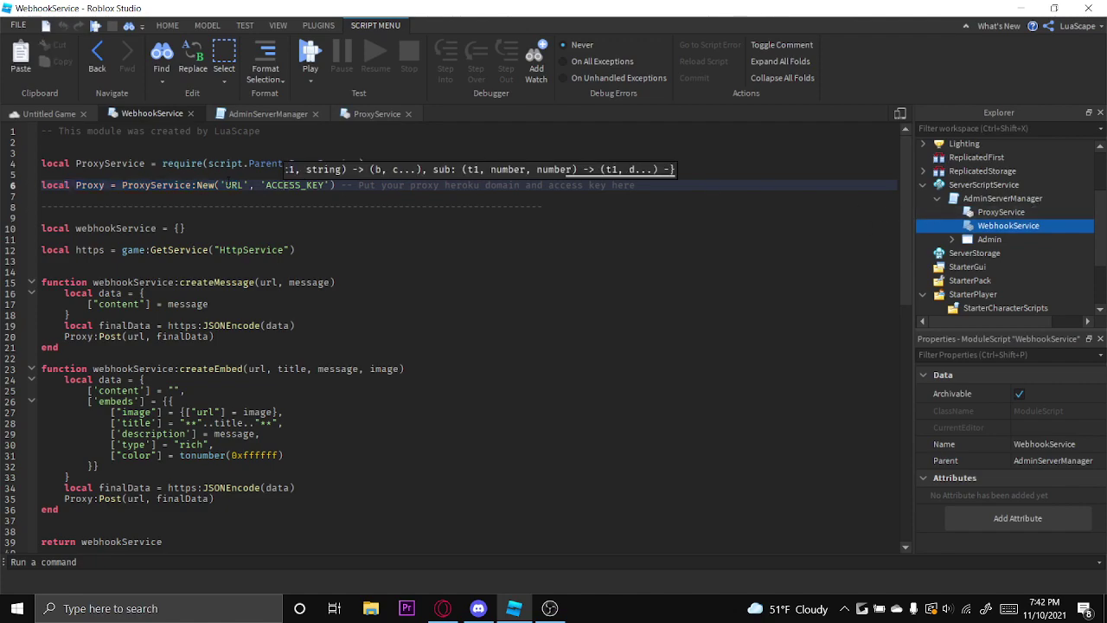
left_click_drag(289, 184, 312, 184)
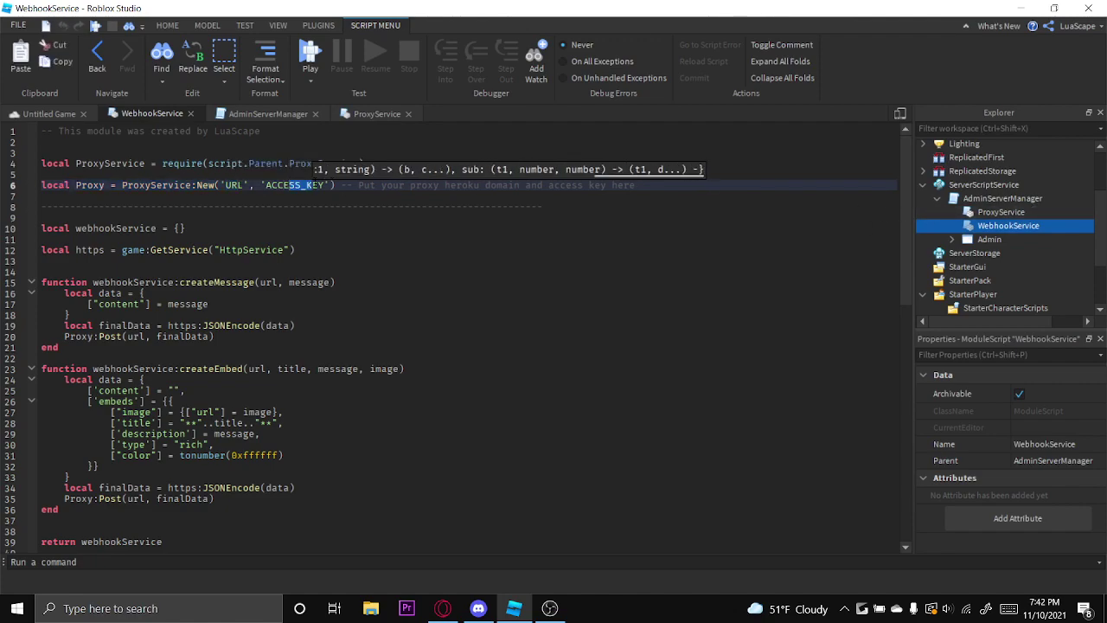
left_click(311, 184)
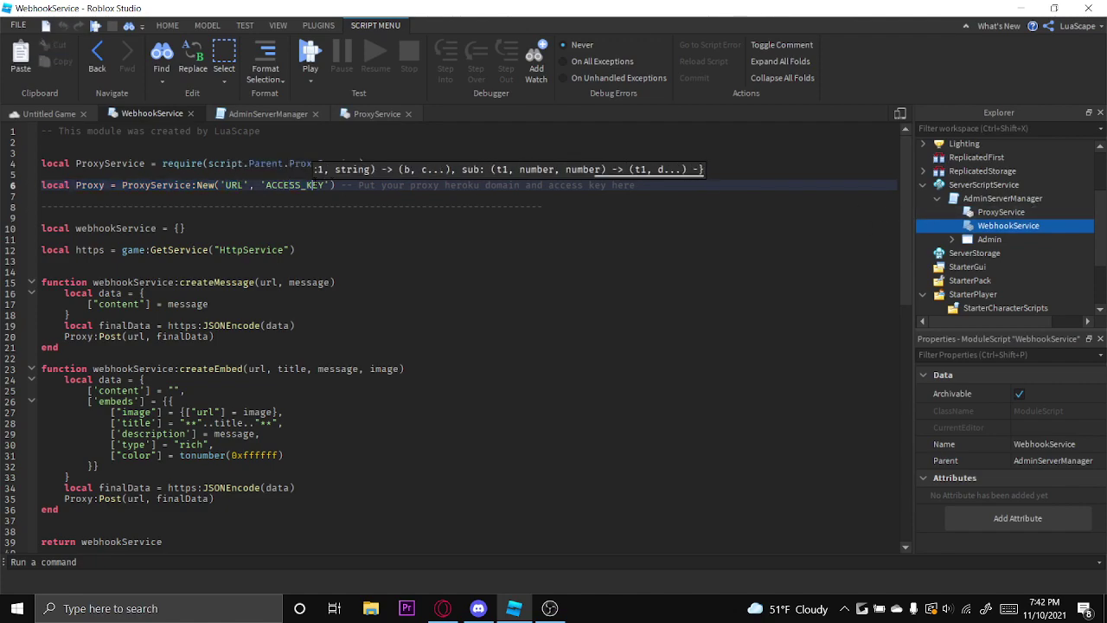
left_click(45, 113)
Find the ProxyService README's Server Setup Tutorial and open Deploy to Heroku in a new tab
left_click(442, 608)
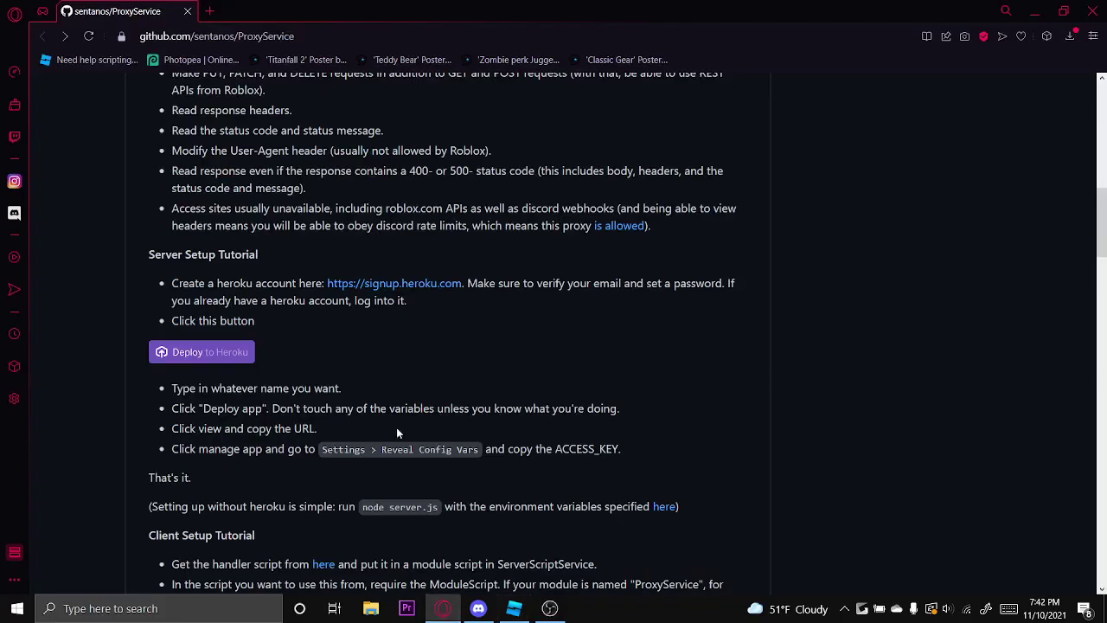
scroll(328, 227, "up", 6)
scroll(329, 226, "up", 3)
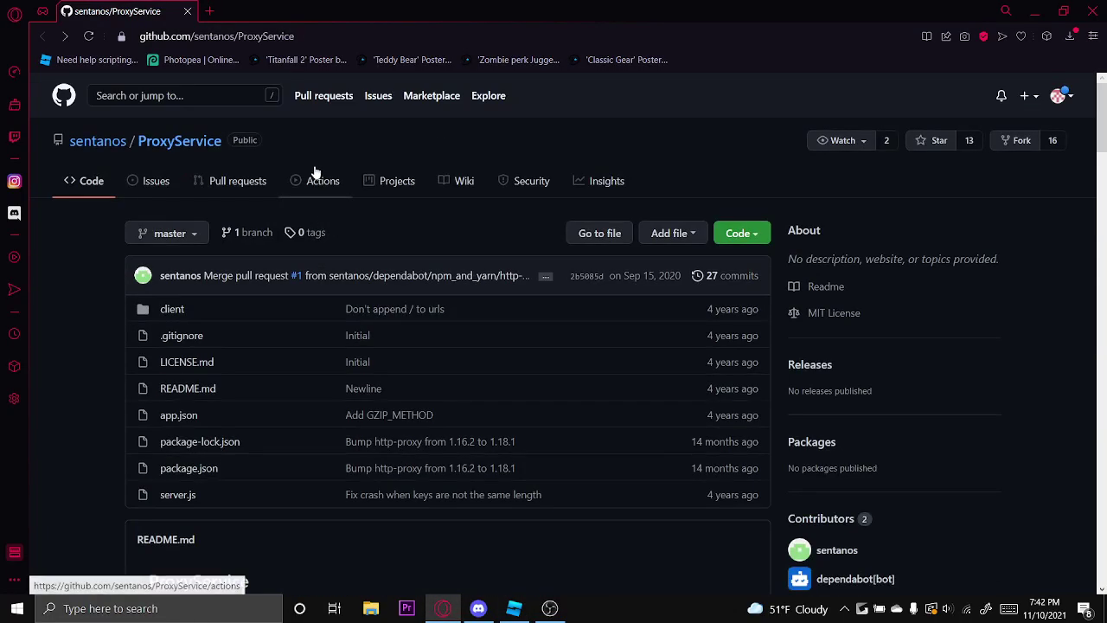
scroll(278, 166, "down", 11)
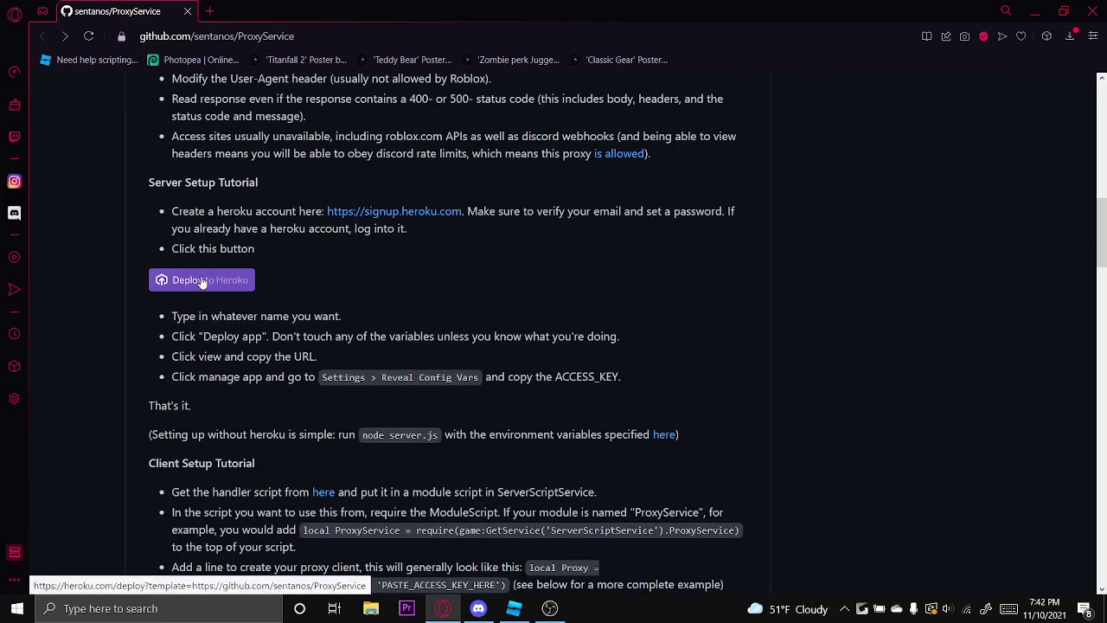
scroll(294, 243, "up", 10)
scroll(289, 221, "down", 5)
scroll(290, 221, "down", 3)
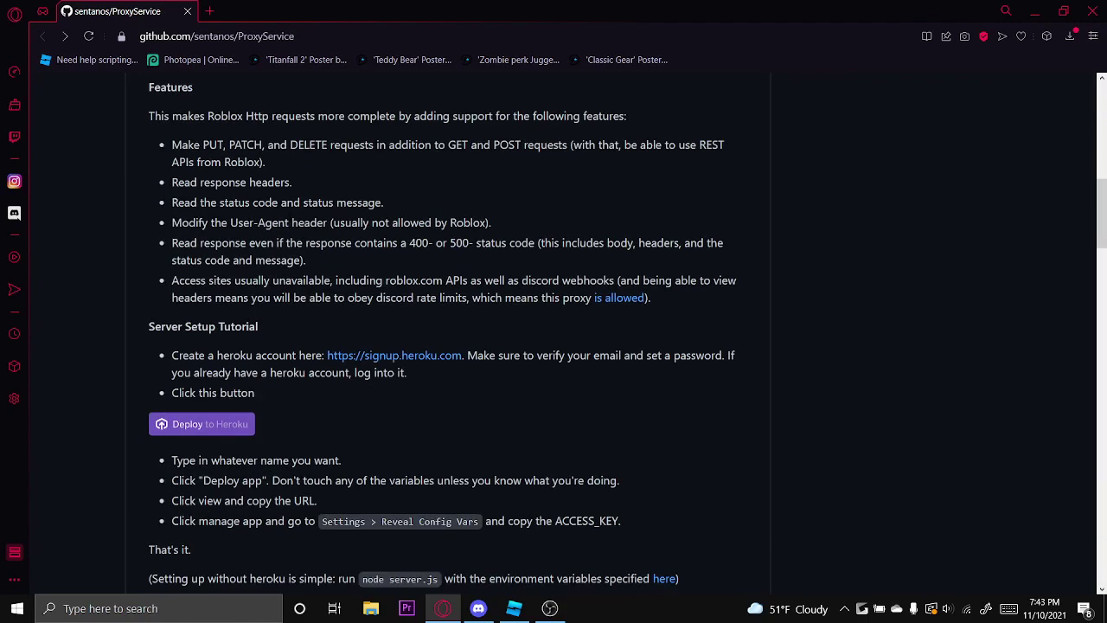
scroll(252, 266, "down", 2)
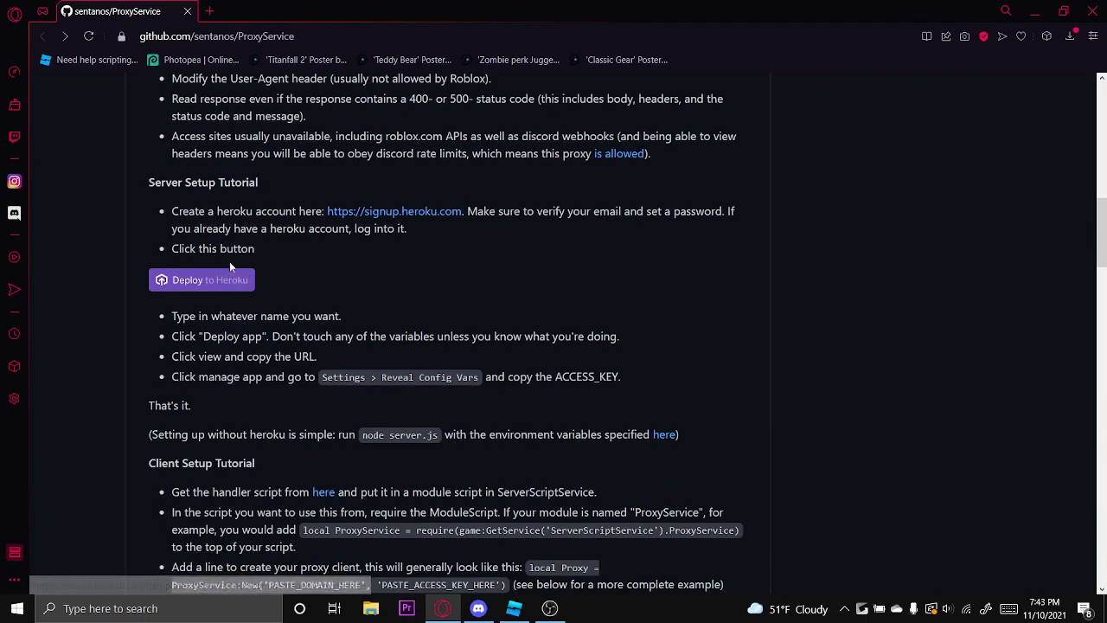
scroll(260, 241, "up", 1)
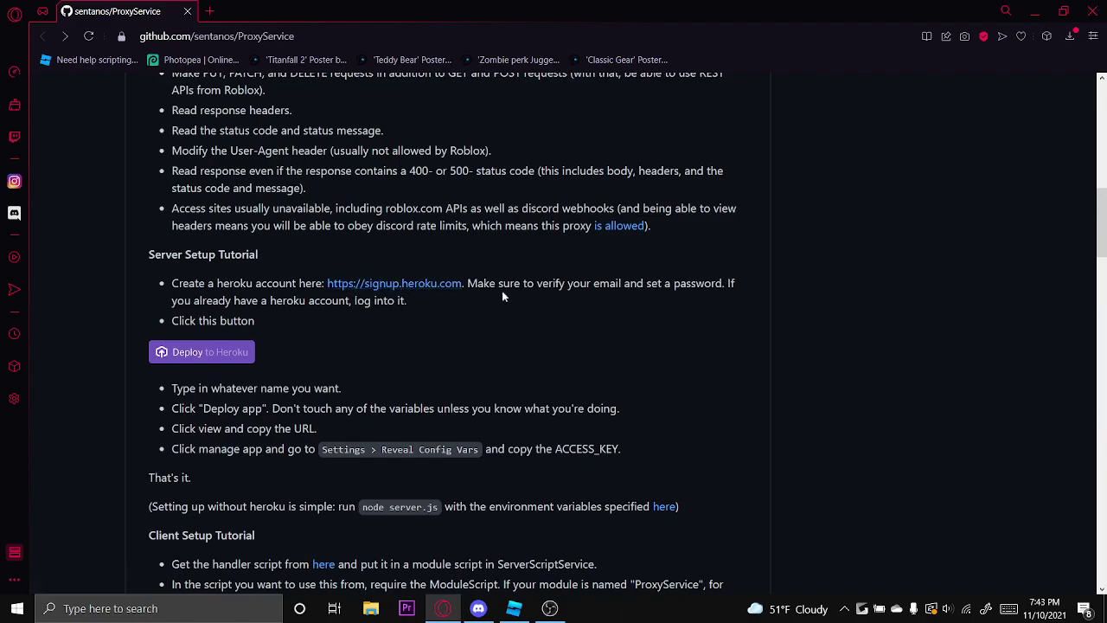
scroll(377, 271, "down", 3)
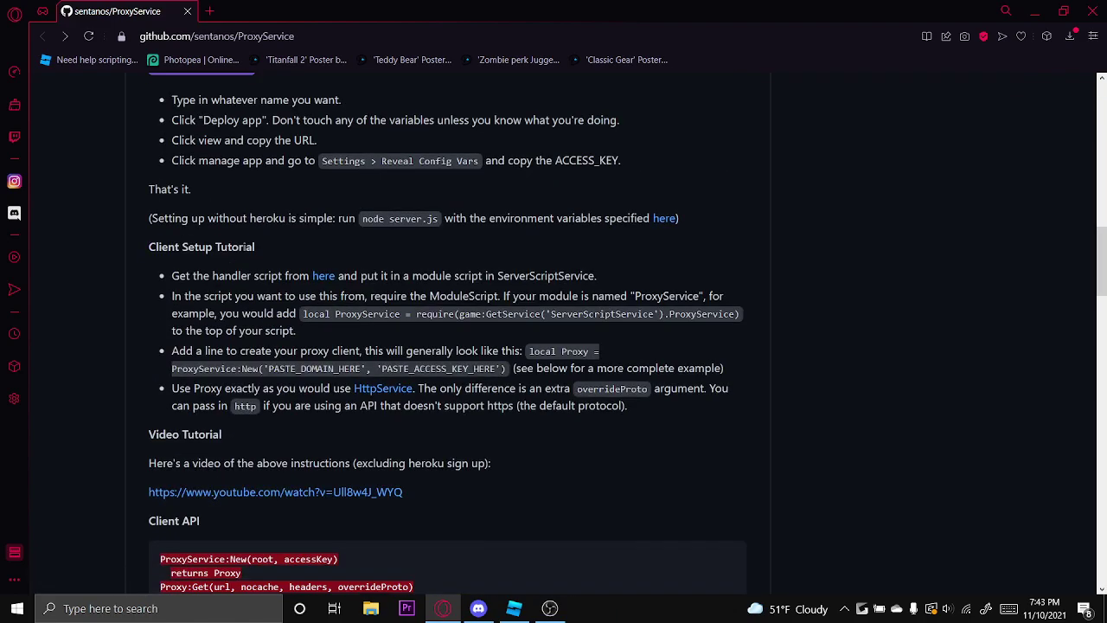
scroll(376, 271, "up", 2)
scroll(208, 278, "up", 1)
middle_click(211, 350)
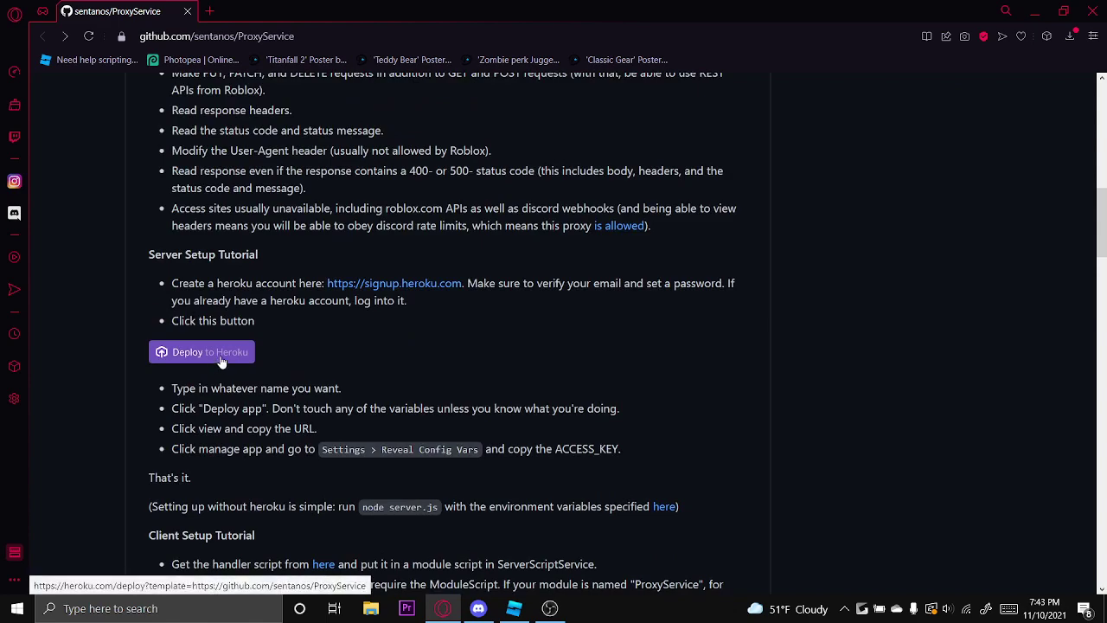
left_click(265, 12)
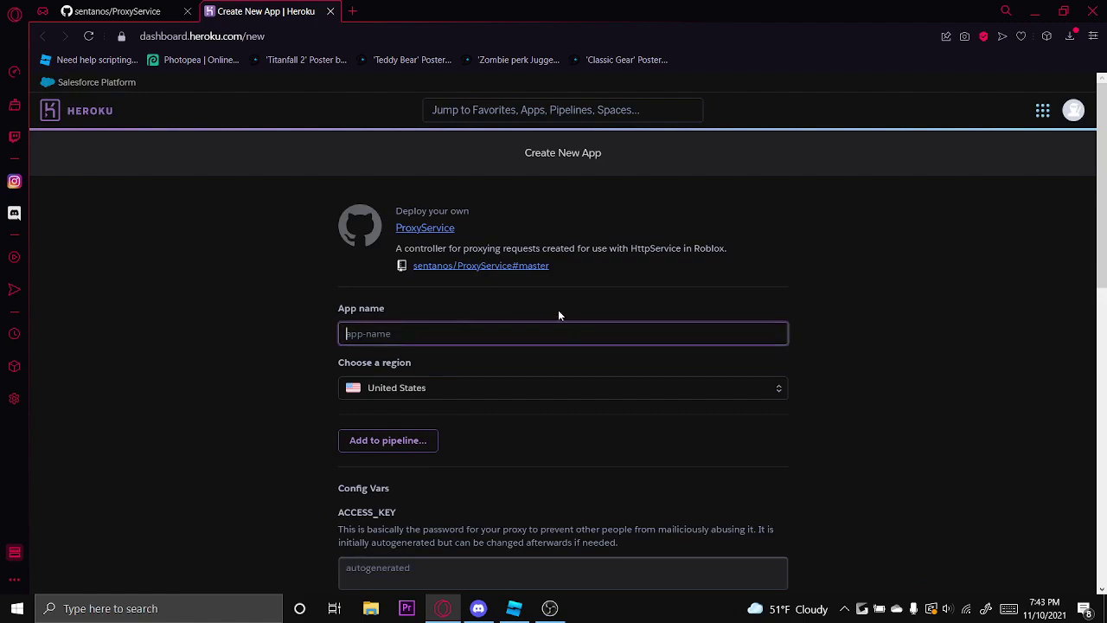
Create and deploy the Heroku app proxyservicetest1, then open its management dashboard
type("proxy")
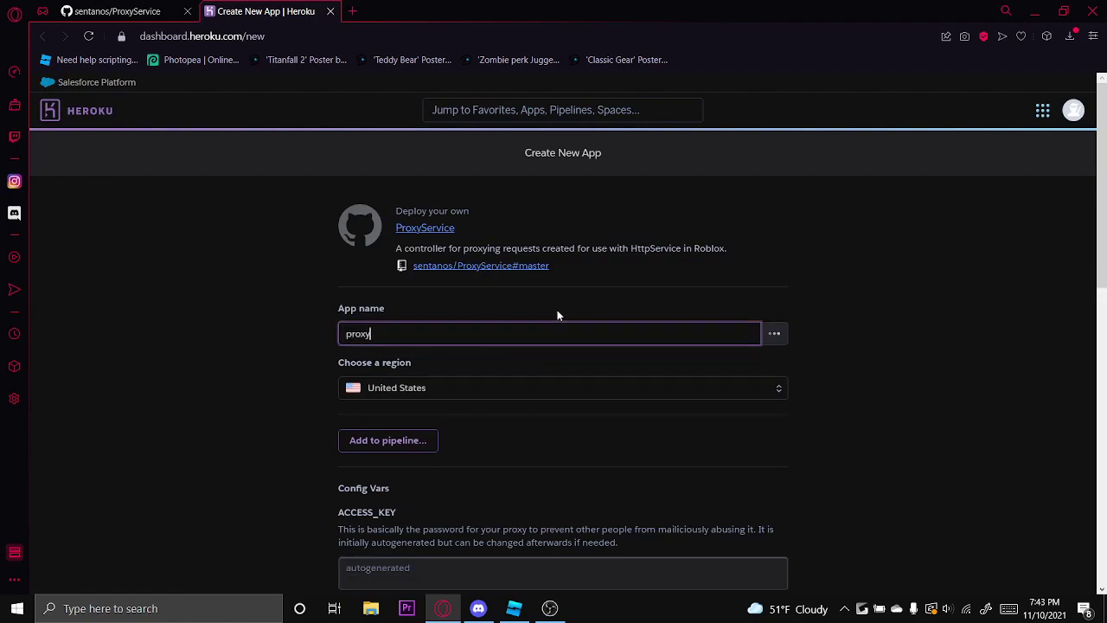
type("servicetest1")
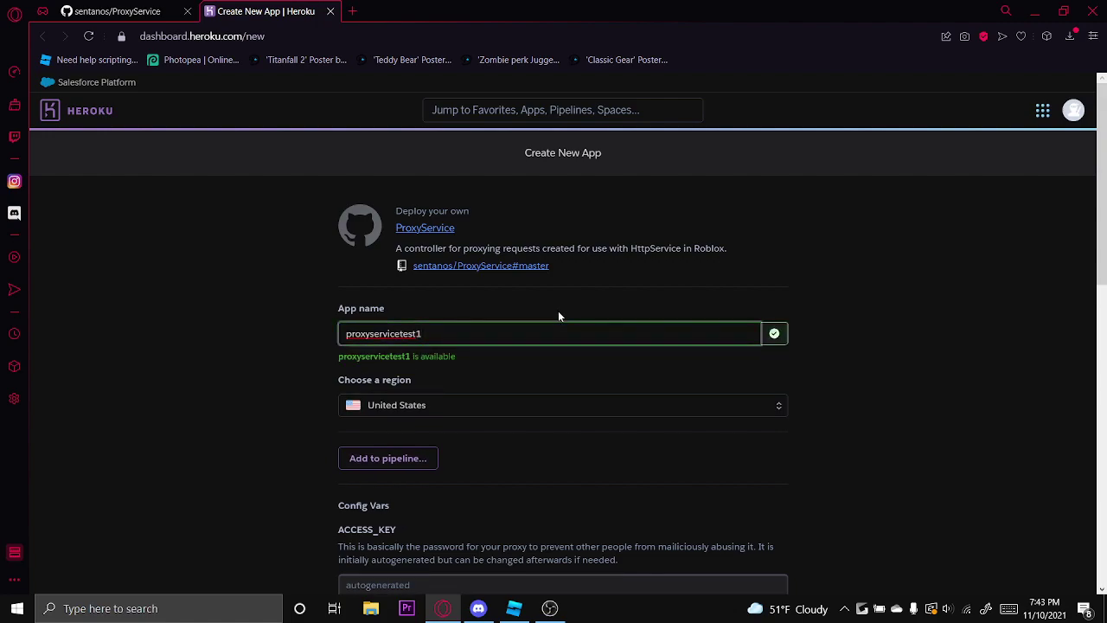
scroll(485, 303, "down", 2)
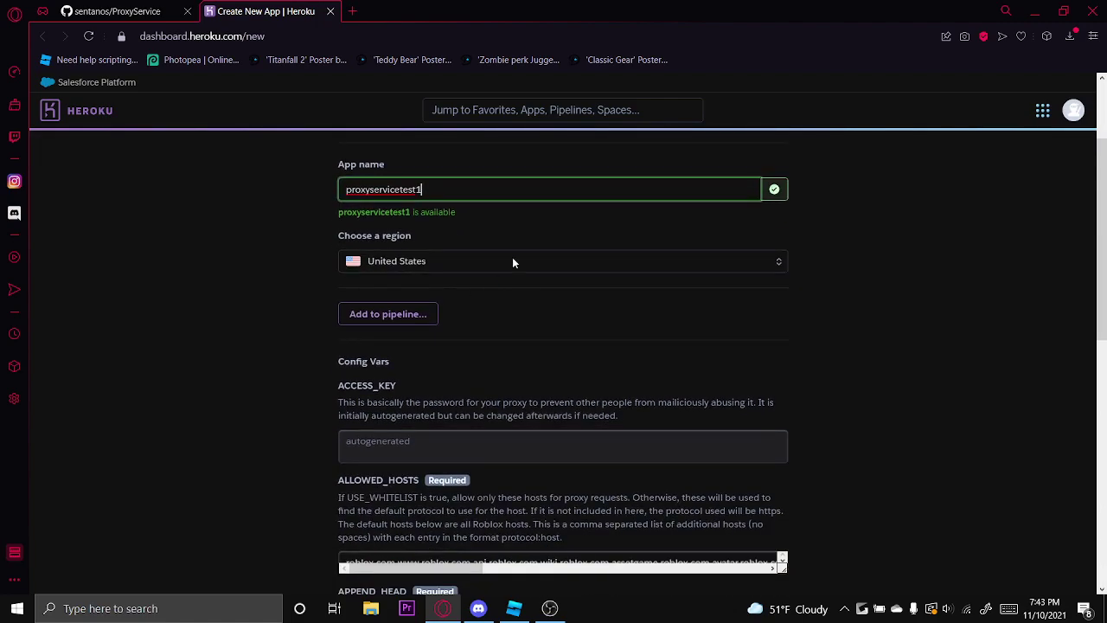
scroll(470, 279, "down", 7)
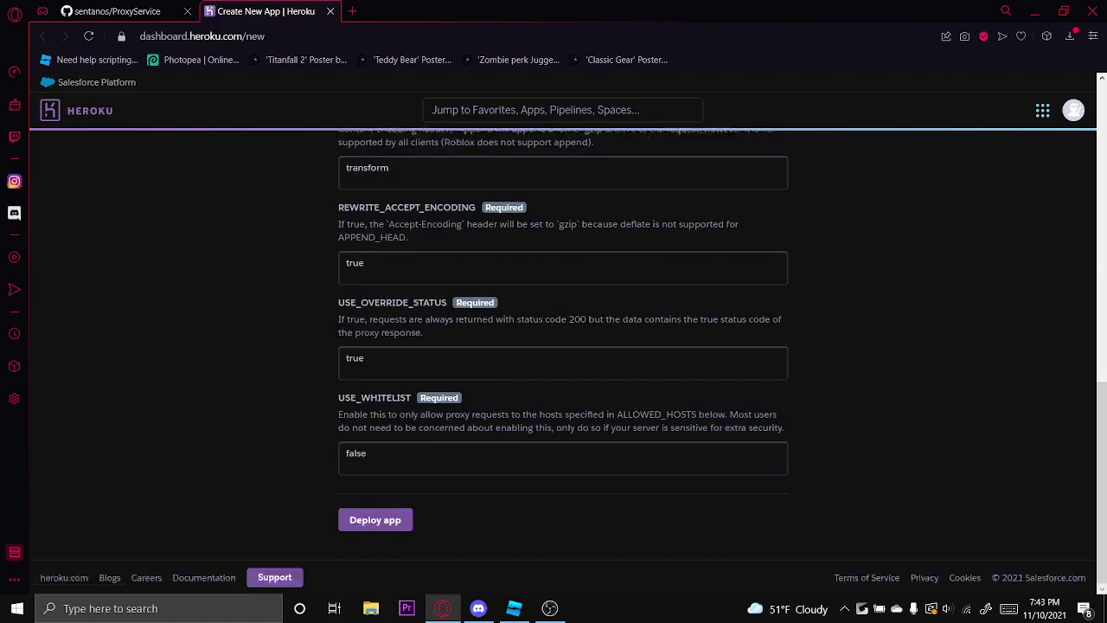
left_click(375, 519)
scroll(315, 303, "down", 2)
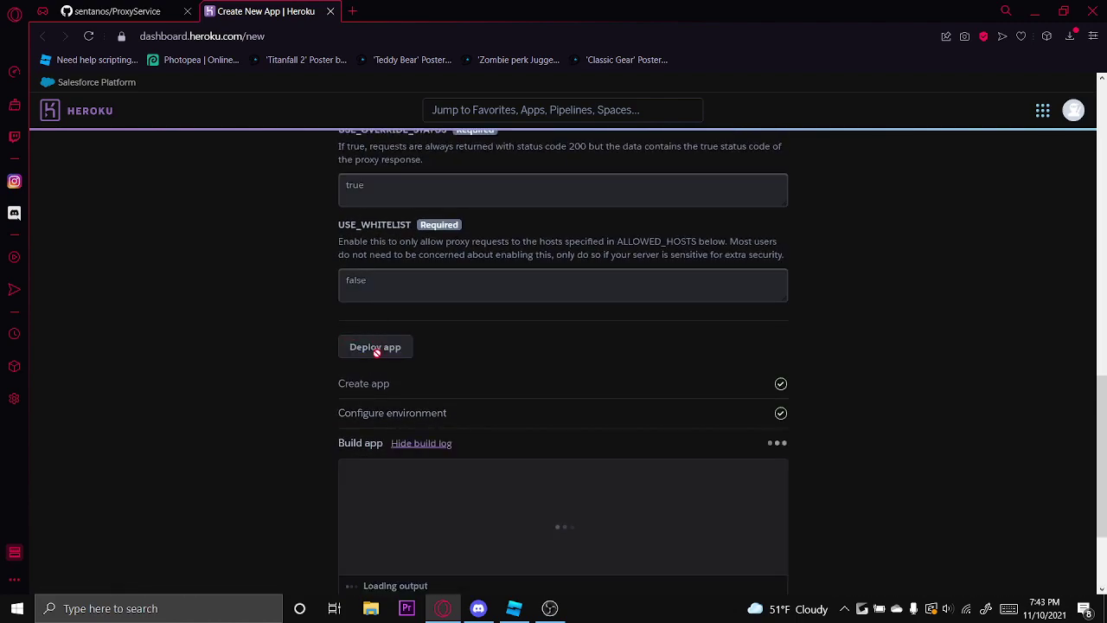
scroll(308, 232, "down", 1)
scroll(308, 231, "down", 1)
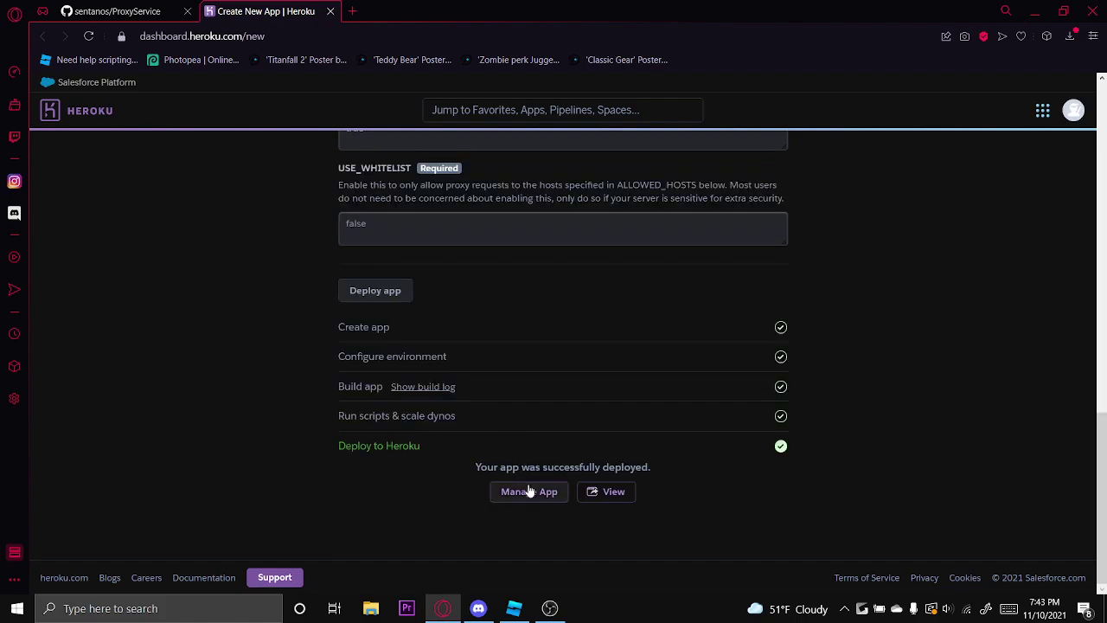
left_click(528, 491)
Reveal proxyservicetest1's config vars in Settings and copy the ACCESS_KEY value
left_click(380, 10)
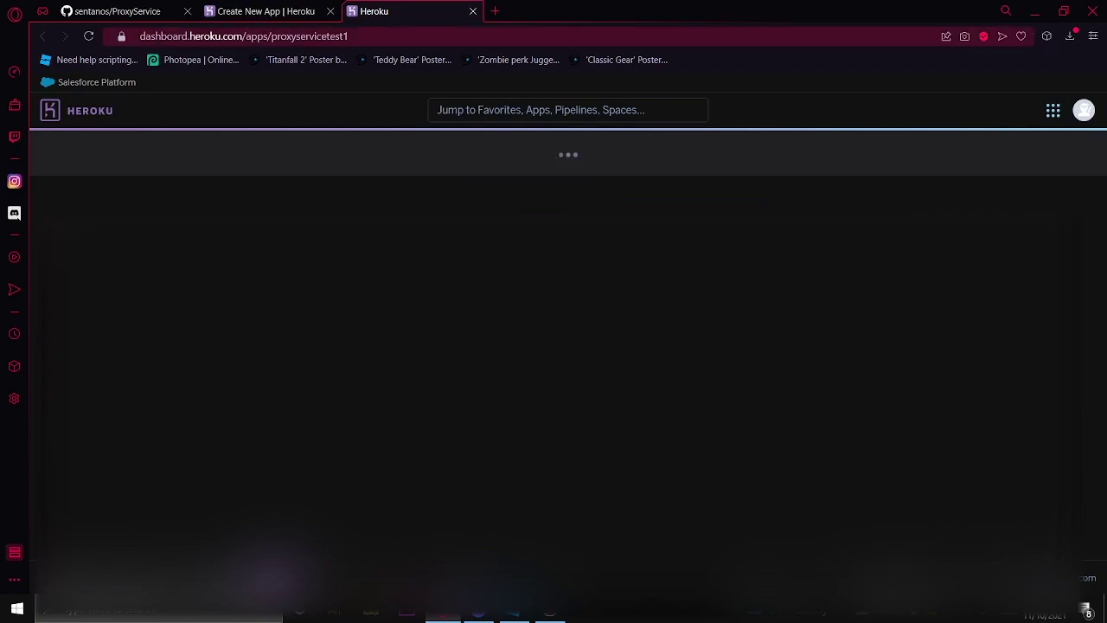
left_click(532, 198)
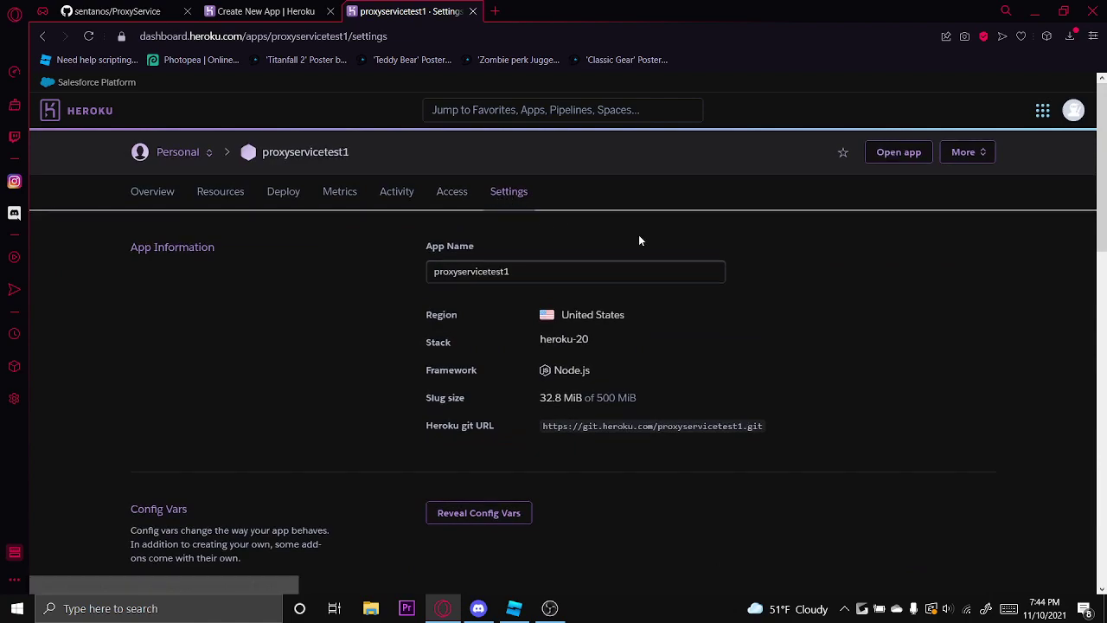
scroll(538, 262, "down", 4)
scroll(538, 262, "up", 1)
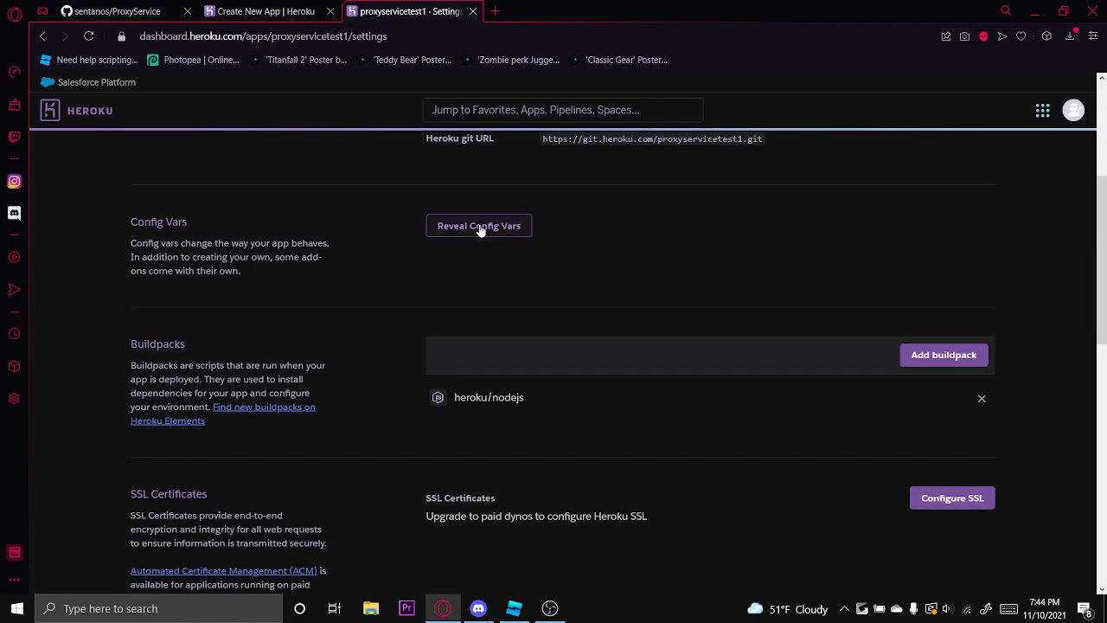
left_click(480, 226)
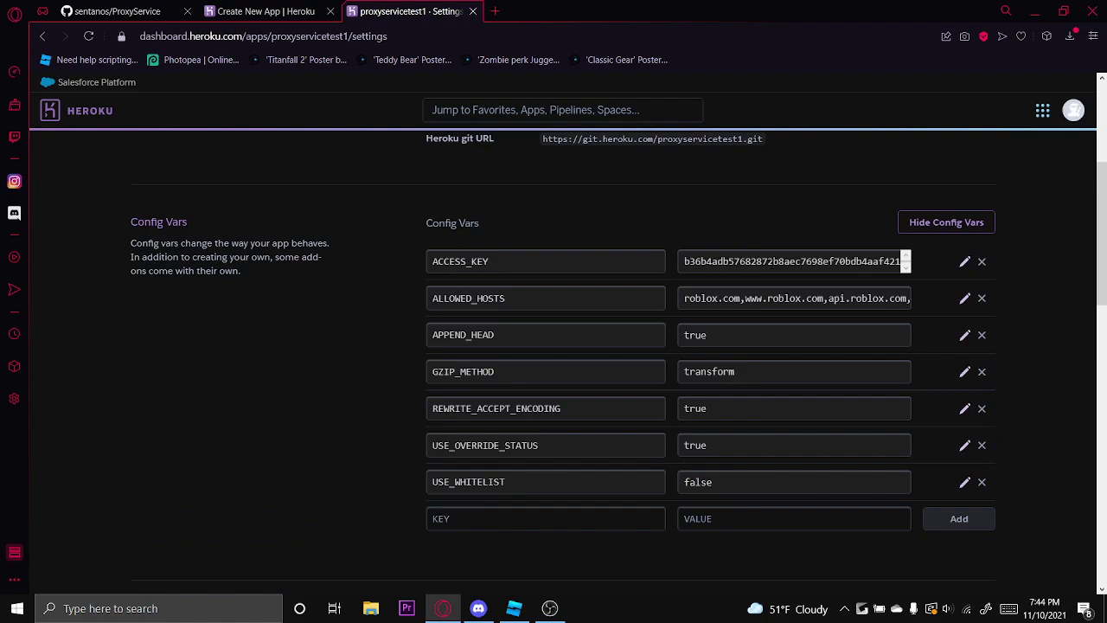
double_click(792, 262)
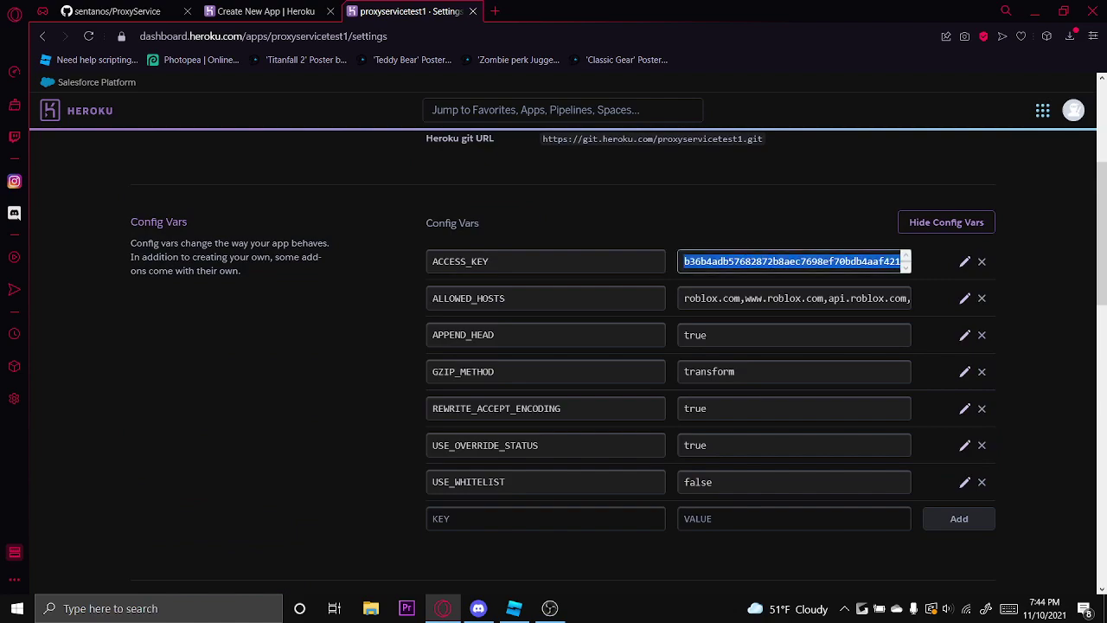
Replace the ACCESS_KEY placeholder on WebhookService line 6 with the copied Heroku access key
left_click(514, 608)
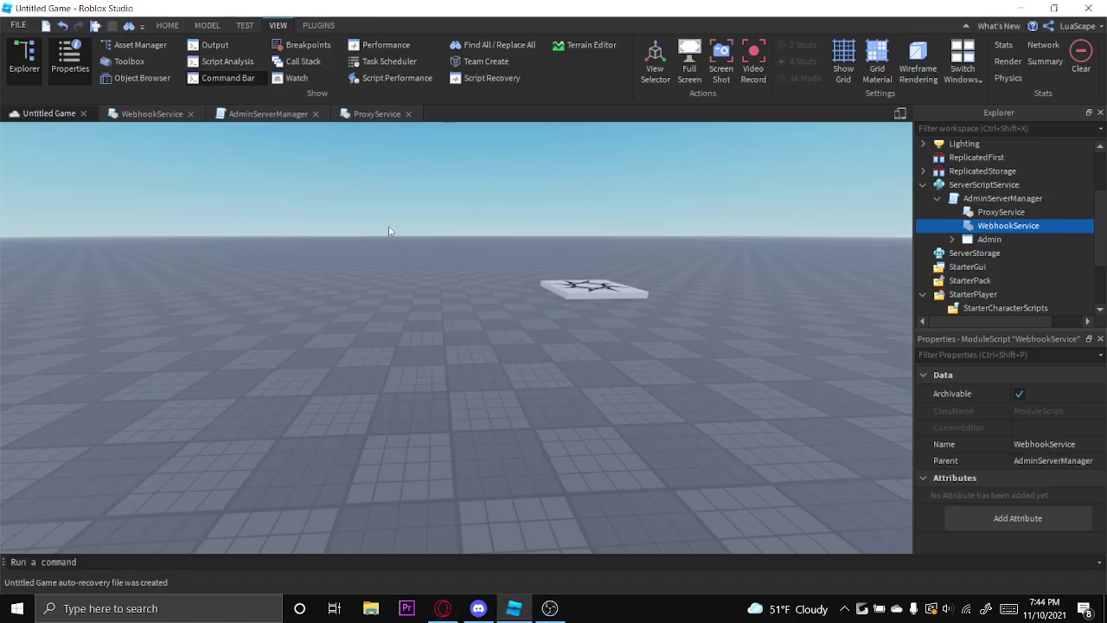
left_click(374, 114)
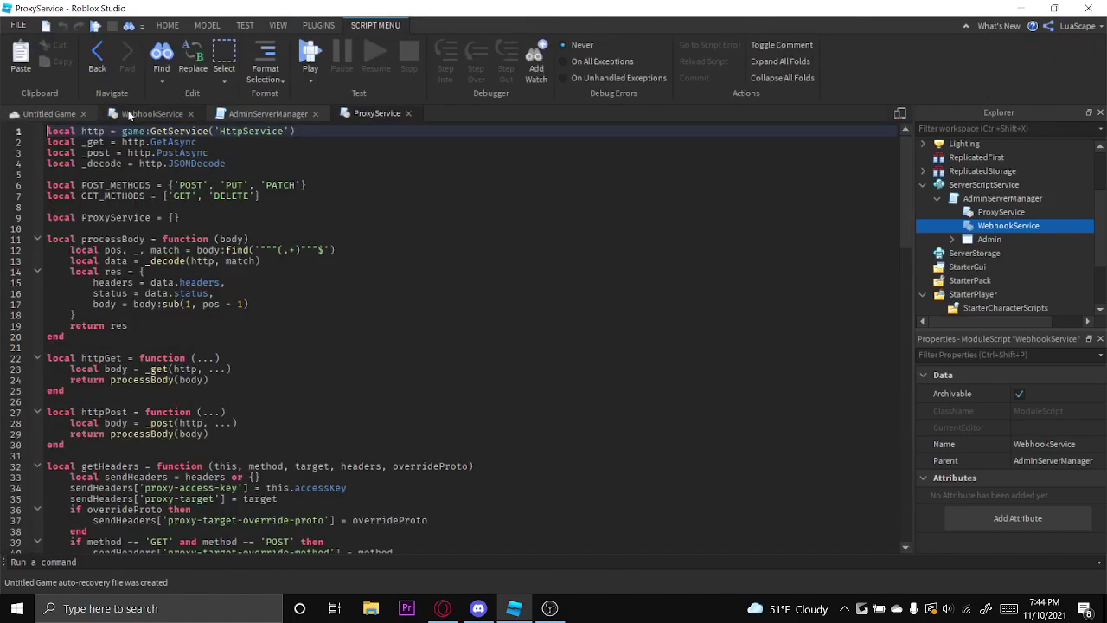
left_click(148, 113)
left_click_drag(267, 184, 325, 185)
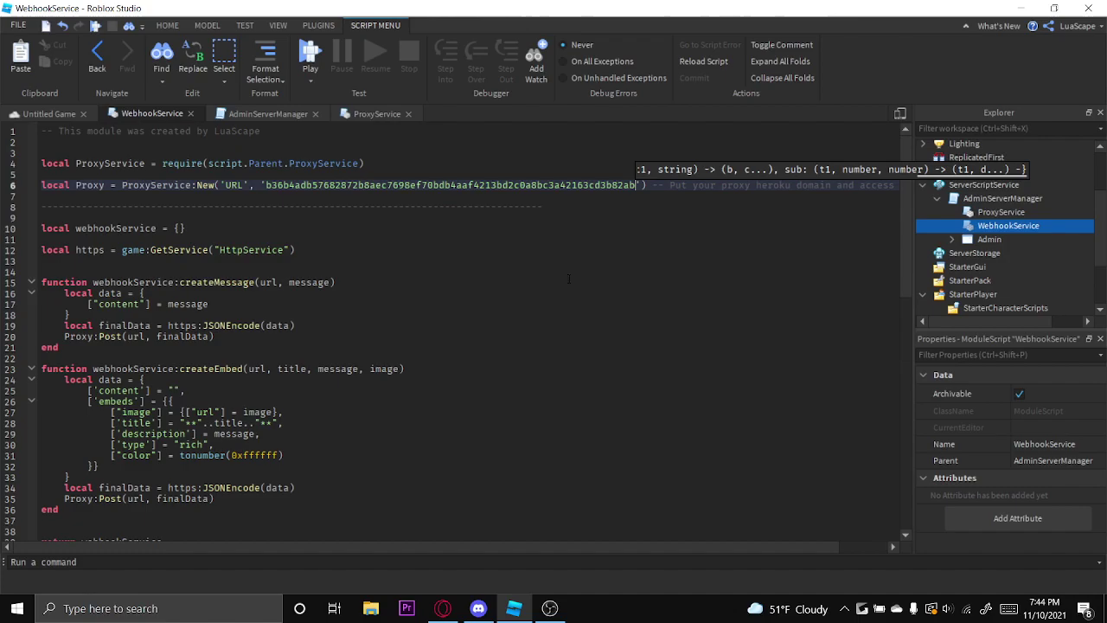
left_click(443, 608)
scroll(326, 173, "up", 3)
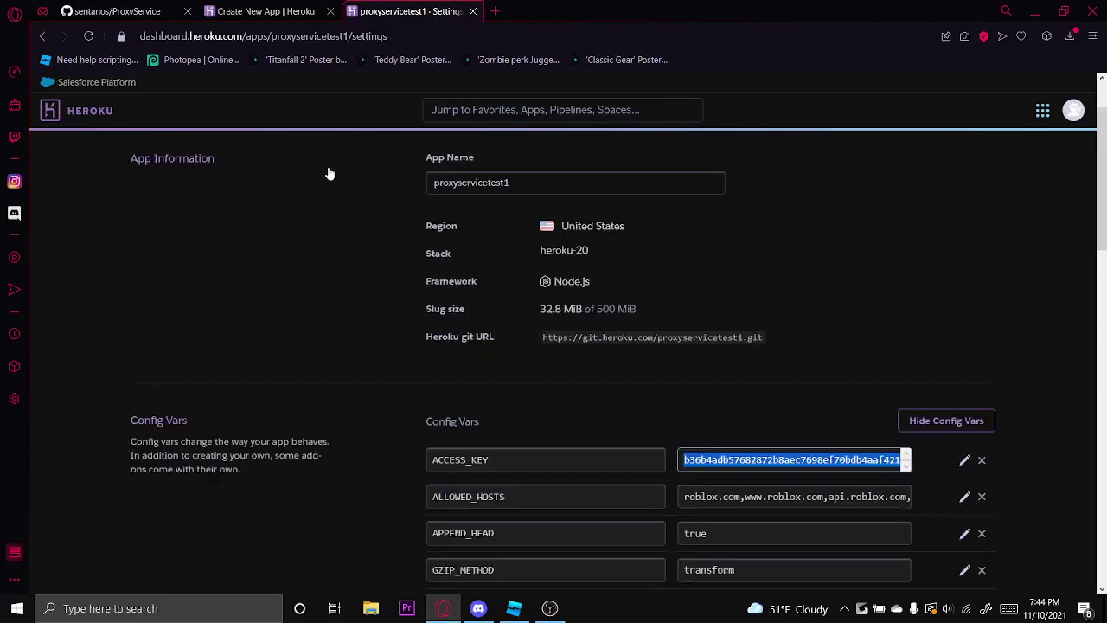
left_click(260, 11)
scroll(351, 297, "down", 1)
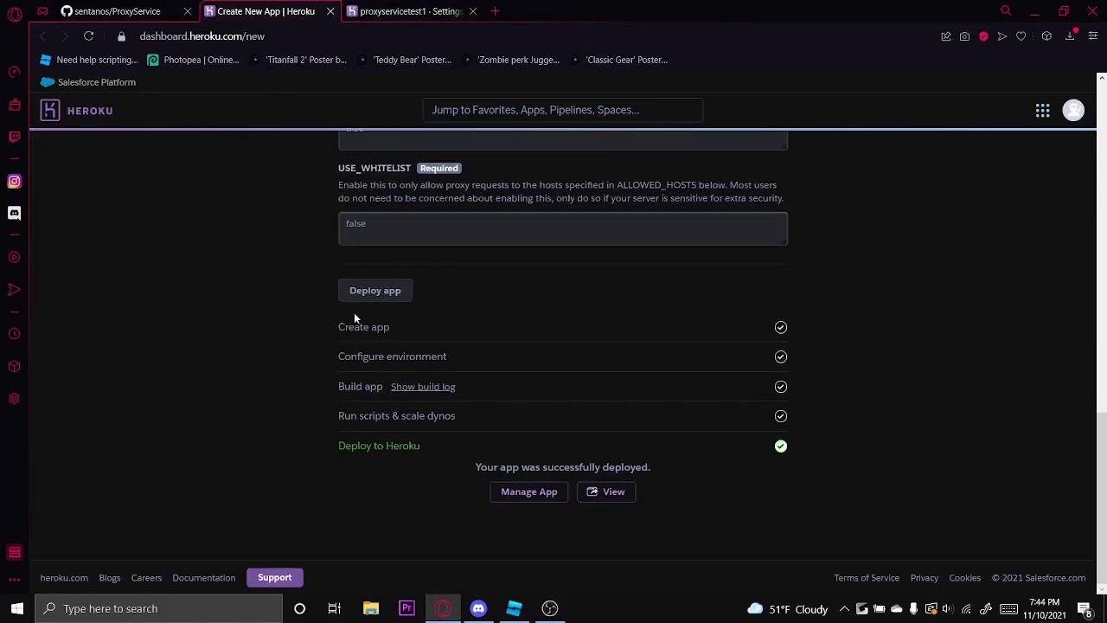
left_click(610, 500)
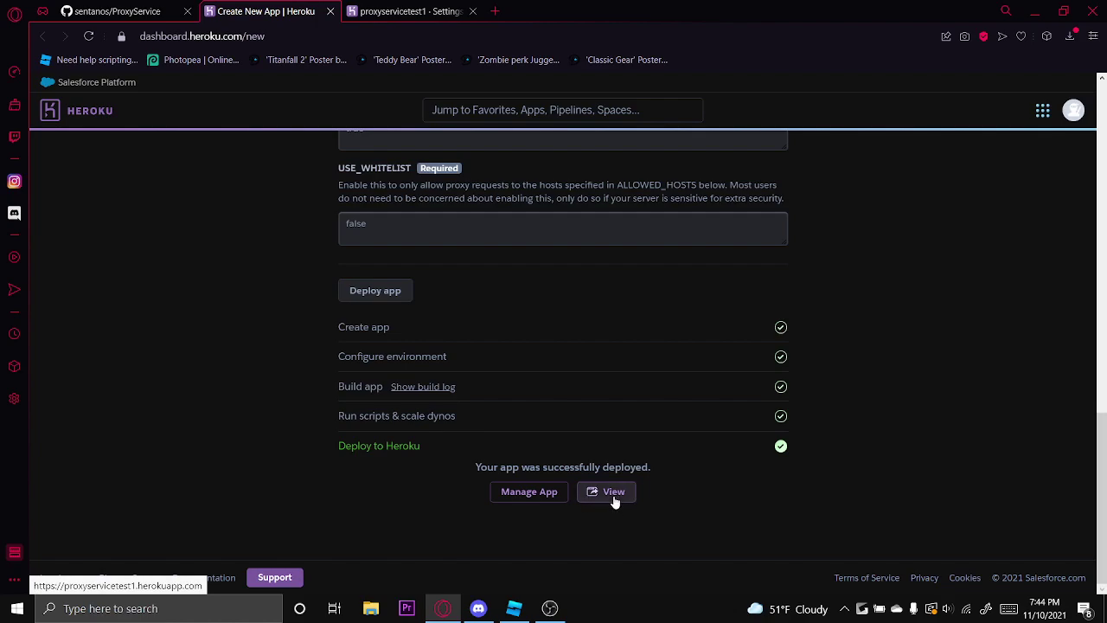
left_click(143, 37)
key("ctrl+c")
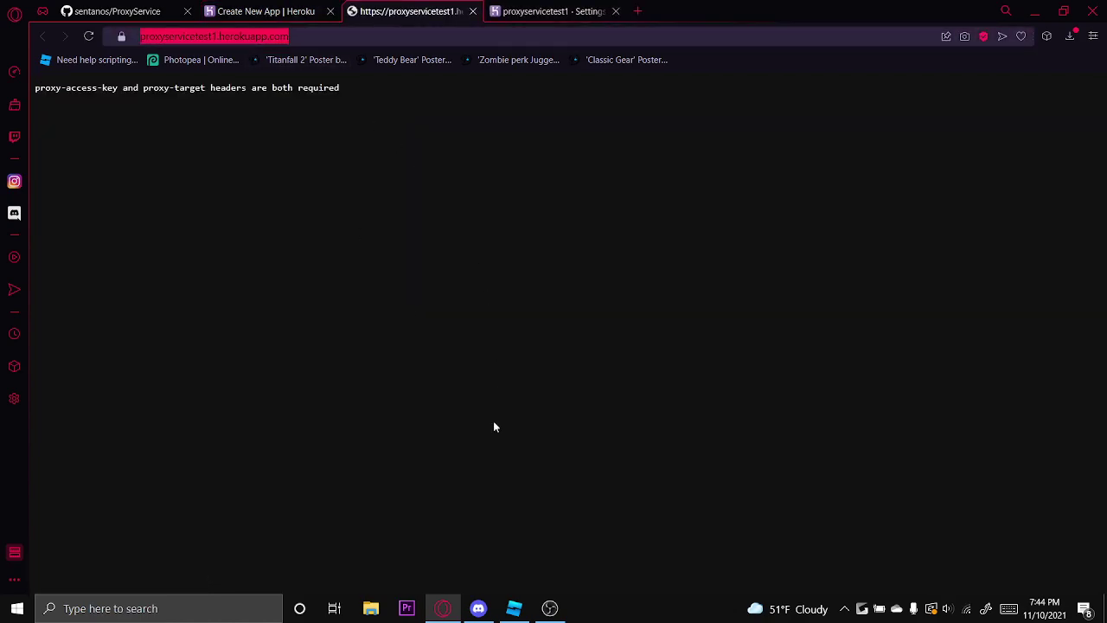
Paste the app address over the 'URL' placeholder on WebhookService line 6
left_click(513, 608)
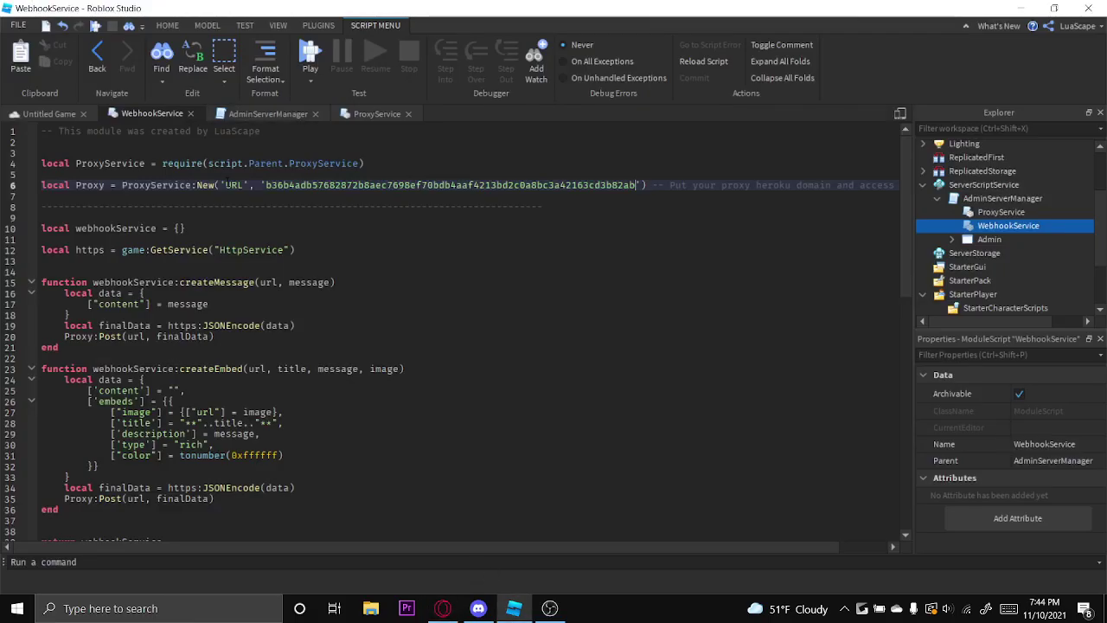
double_click(234, 184)
key("ctrl+v")
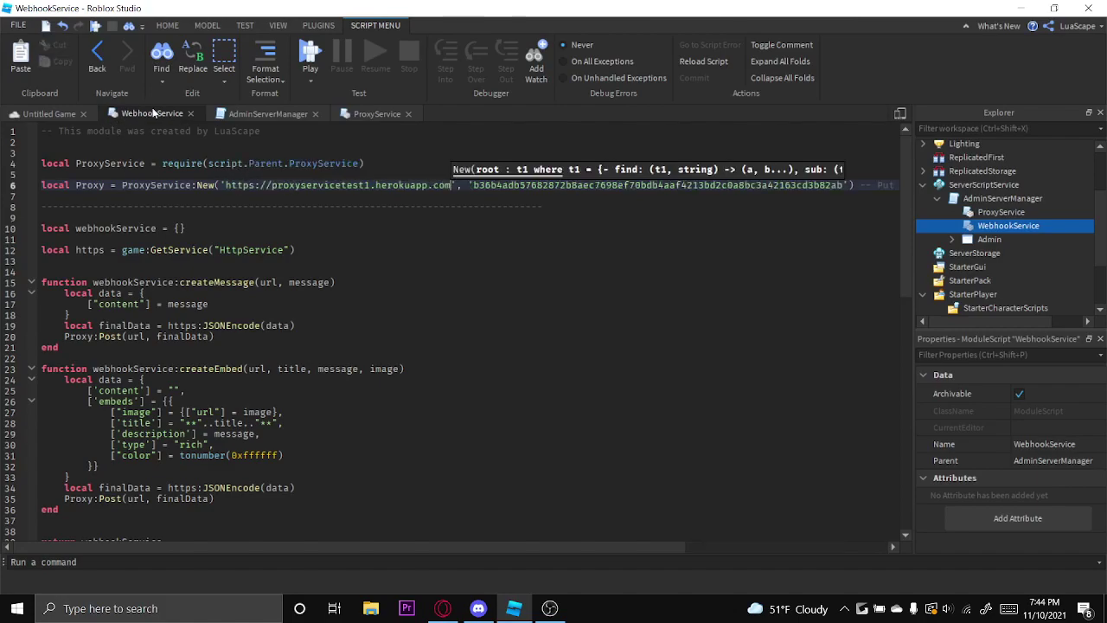
left_click(275, 113)
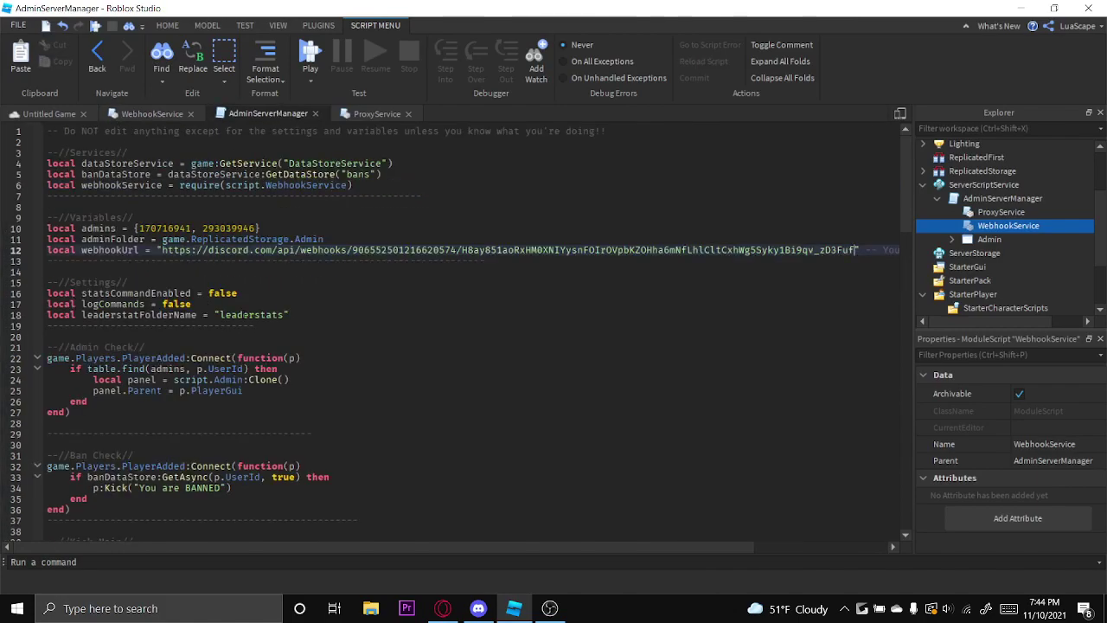
Change logCommands on line 17 of AdminServerManager from false to true
left_click(192, 293)
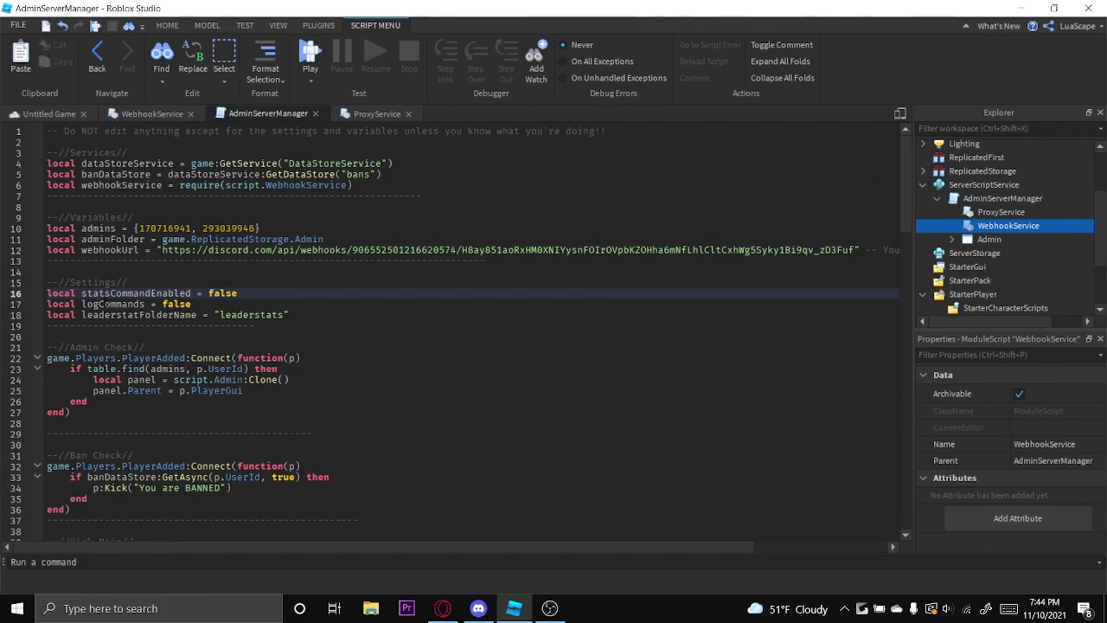
left_click_drag(81, 304, 151, 303)
left_click(151, 304)
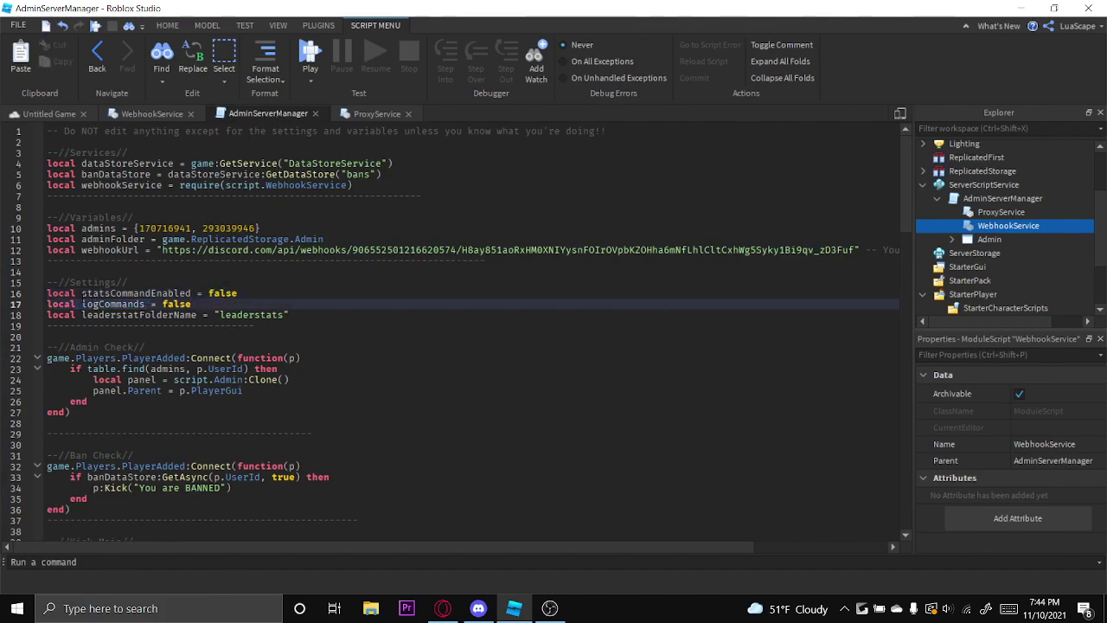
double_click(177, 303)
type("true")
scroll(291, 304, "down", 3)
scroll(291, 303, "up", 3)
left_click_drag(134, 293, 291, 303)
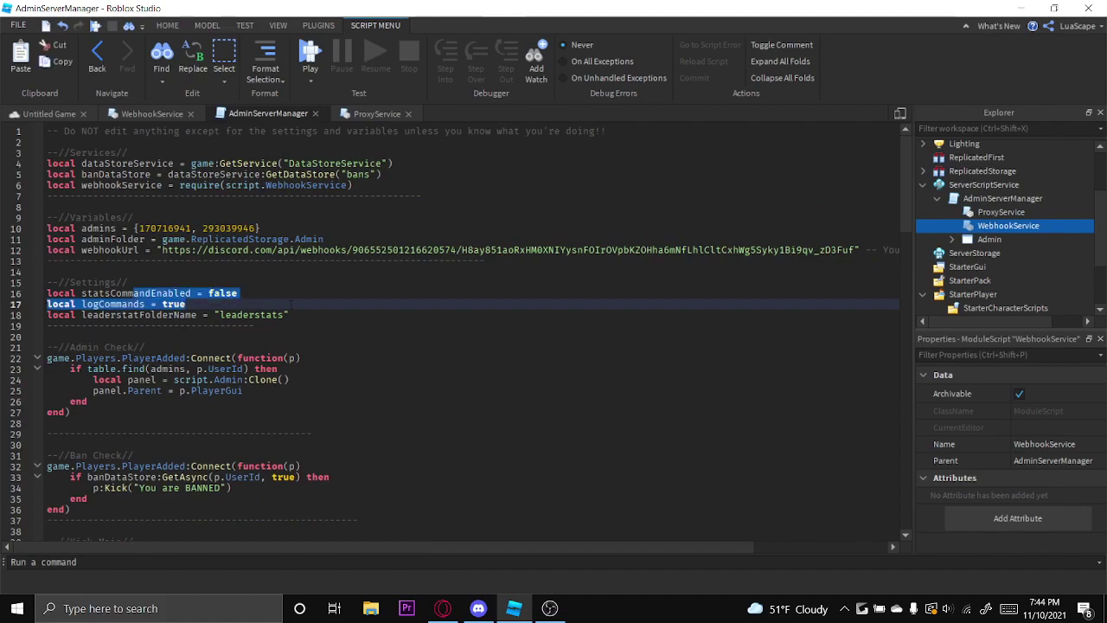
left_click(291, 304)
scroll(93, 128, "down", 2)
key("Down")
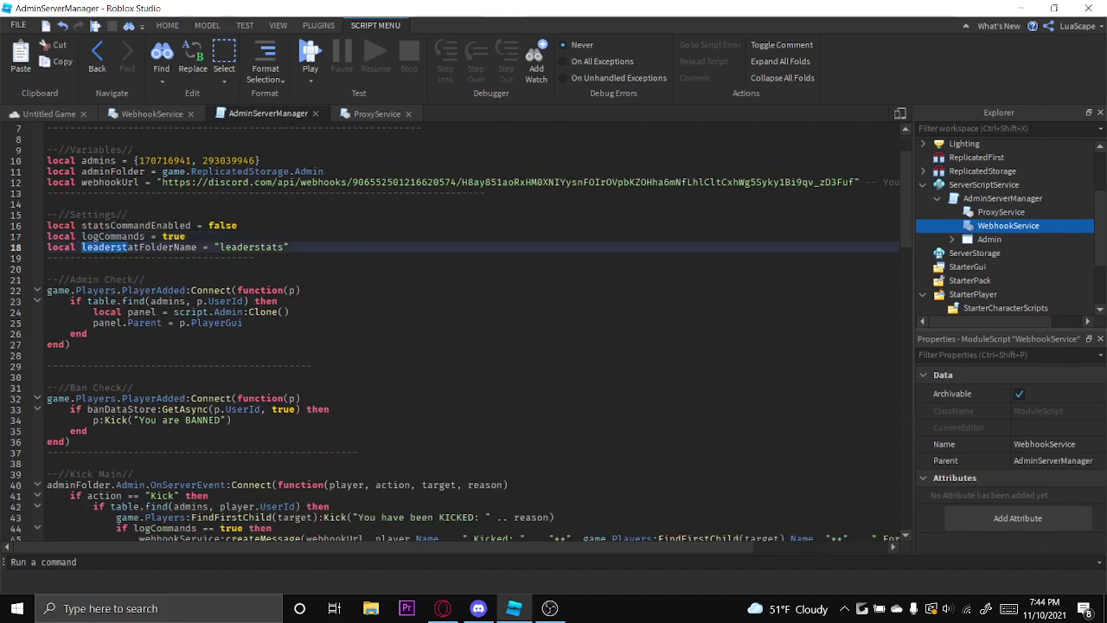
key("Up")
left_click(49, 115)
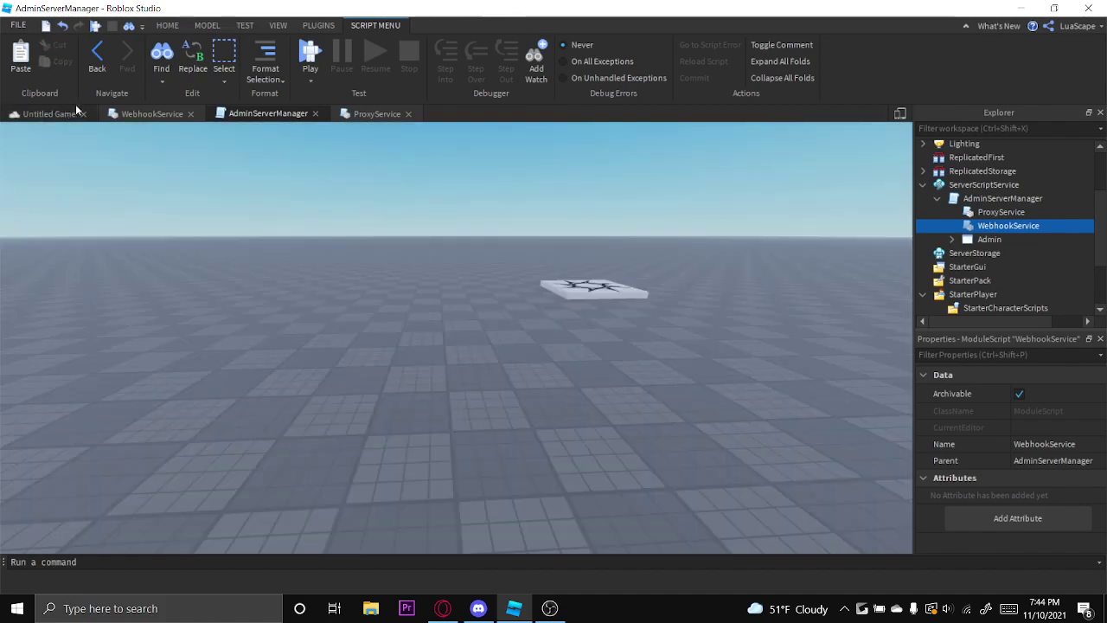
Start a playtest and kick your own player from the Admin Menu with reason 'test'
left_click(245, 25)
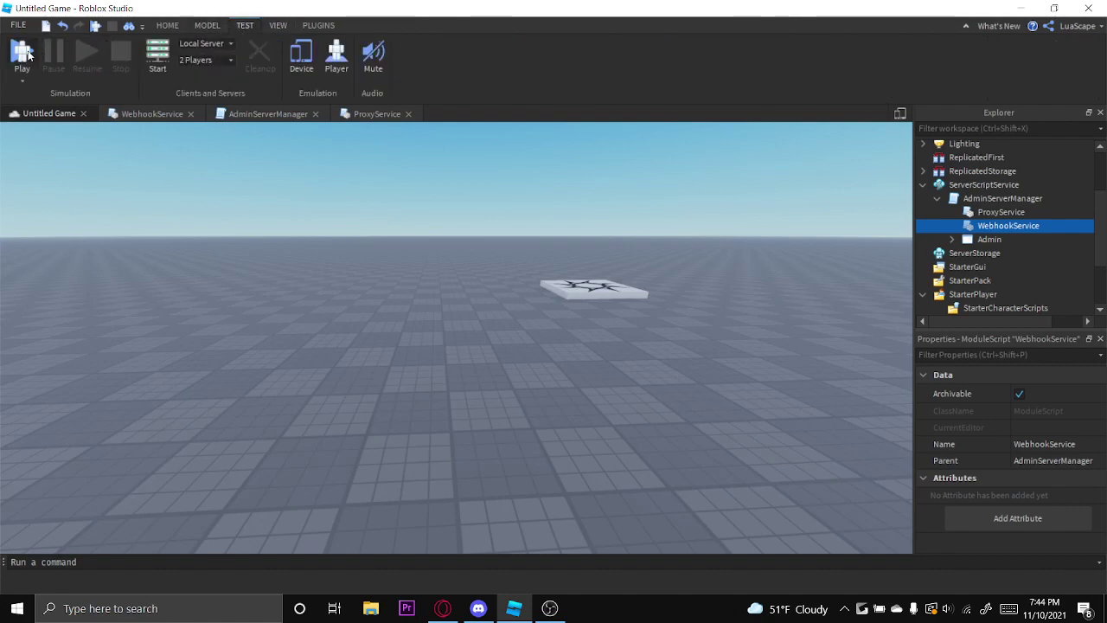
left_click(23, 53)
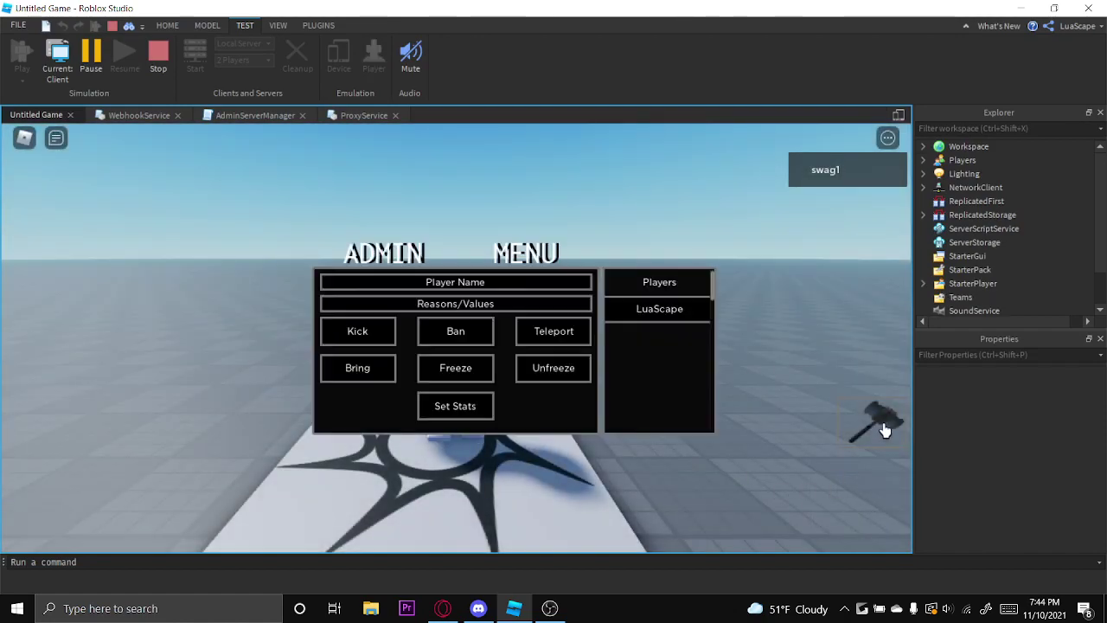
left_click(662, 314)
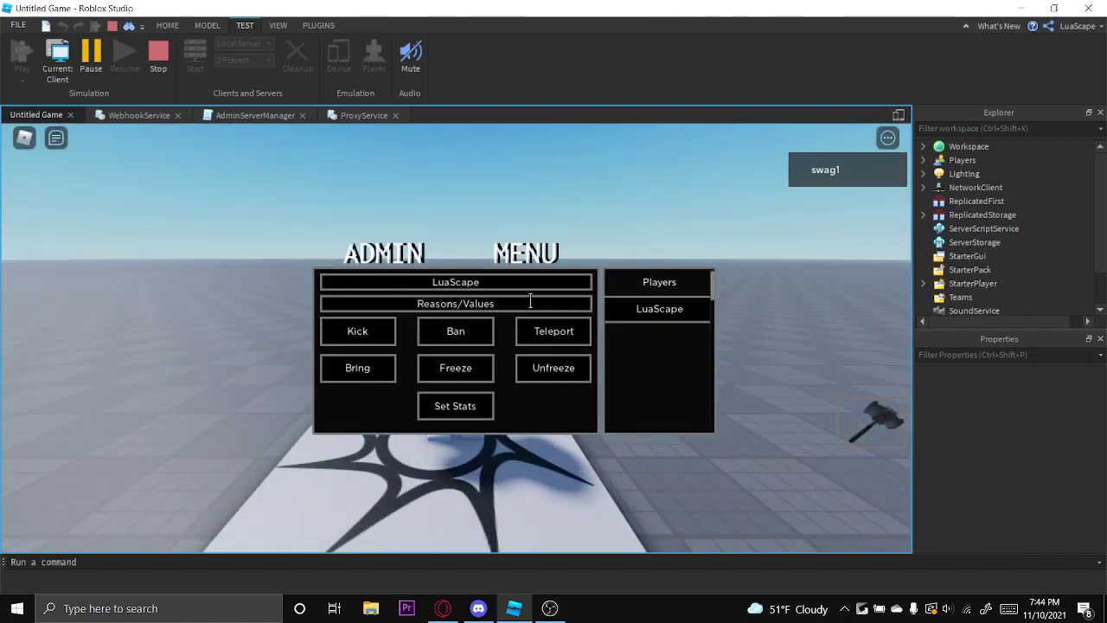
left_click(522, 302)
type("test")
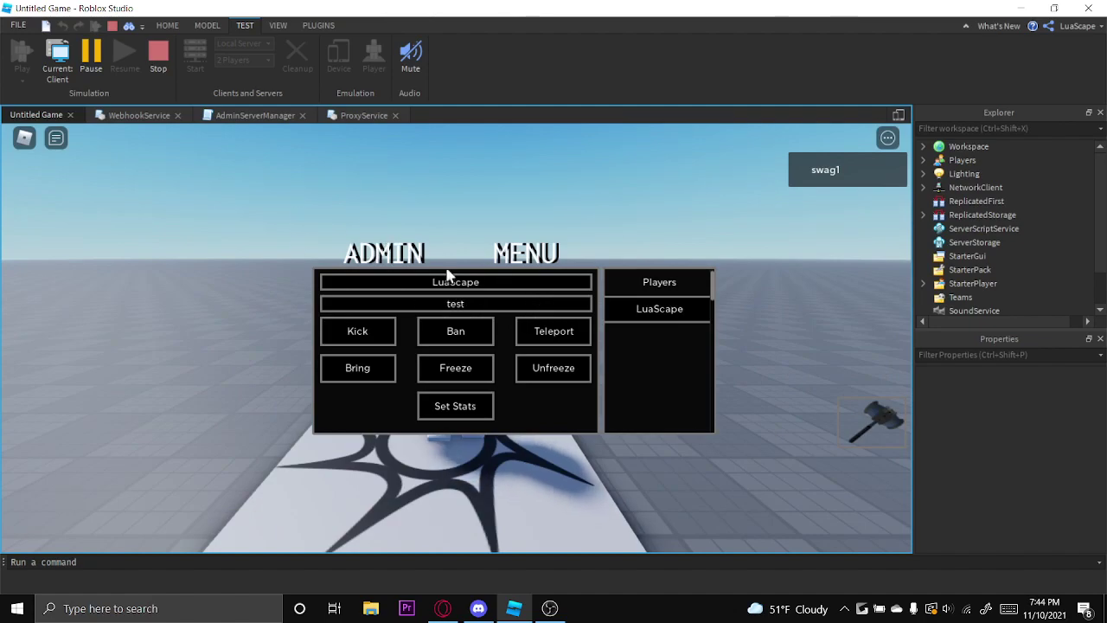
left_click(355, 332)
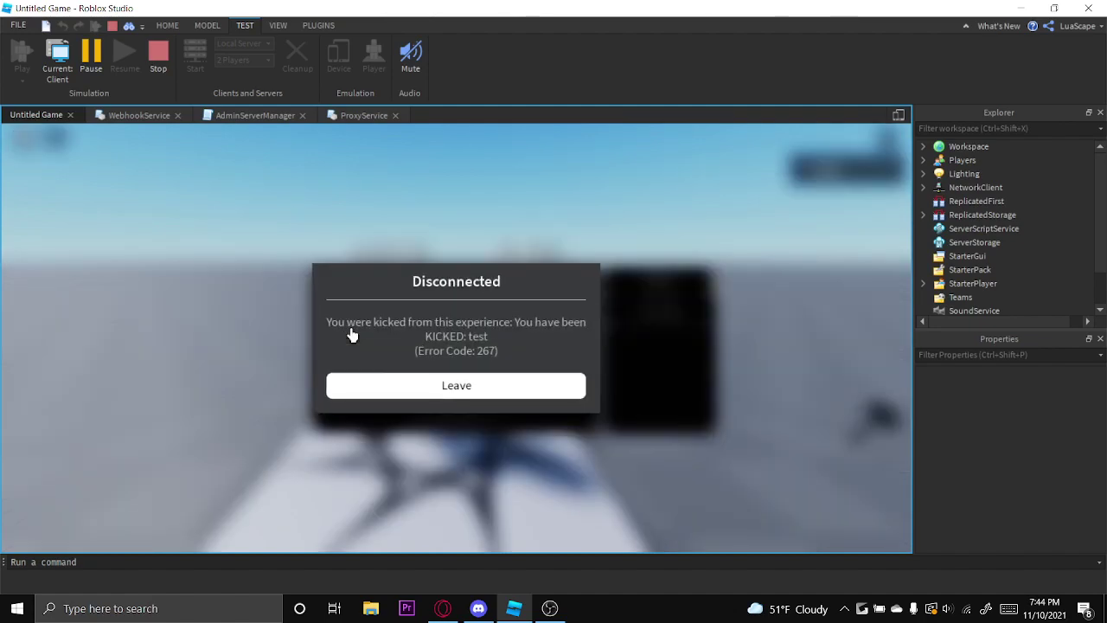
left_click(478, 608)
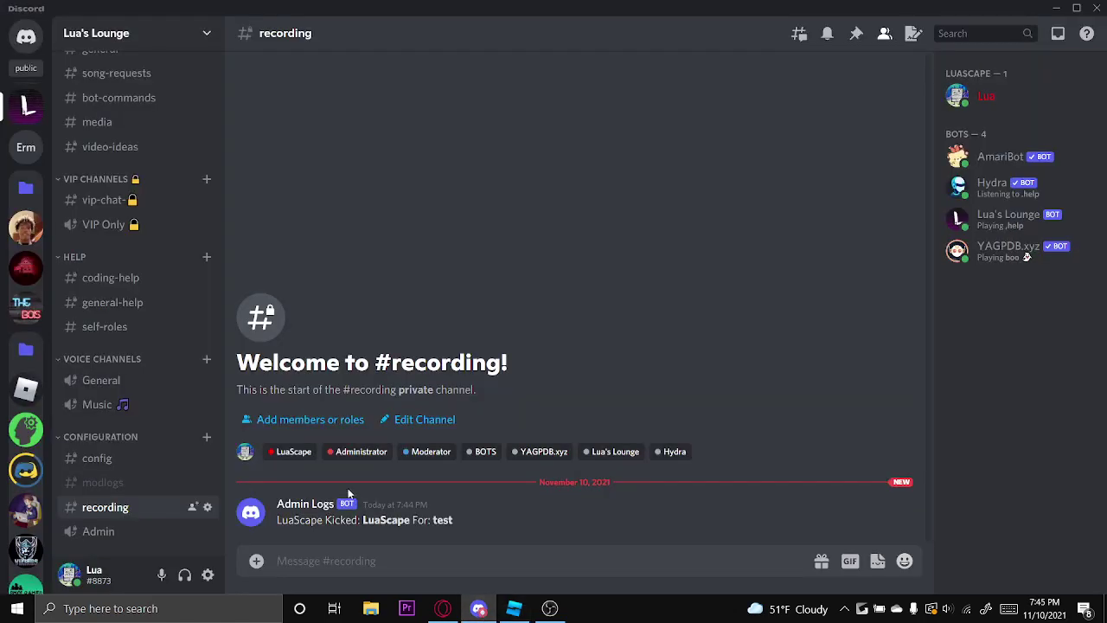
Review the Admin Logs kick message in Discord, then leave the kicked Studio session
double_click(282, 520)
left_click_drag(305, 519, 383, 520)
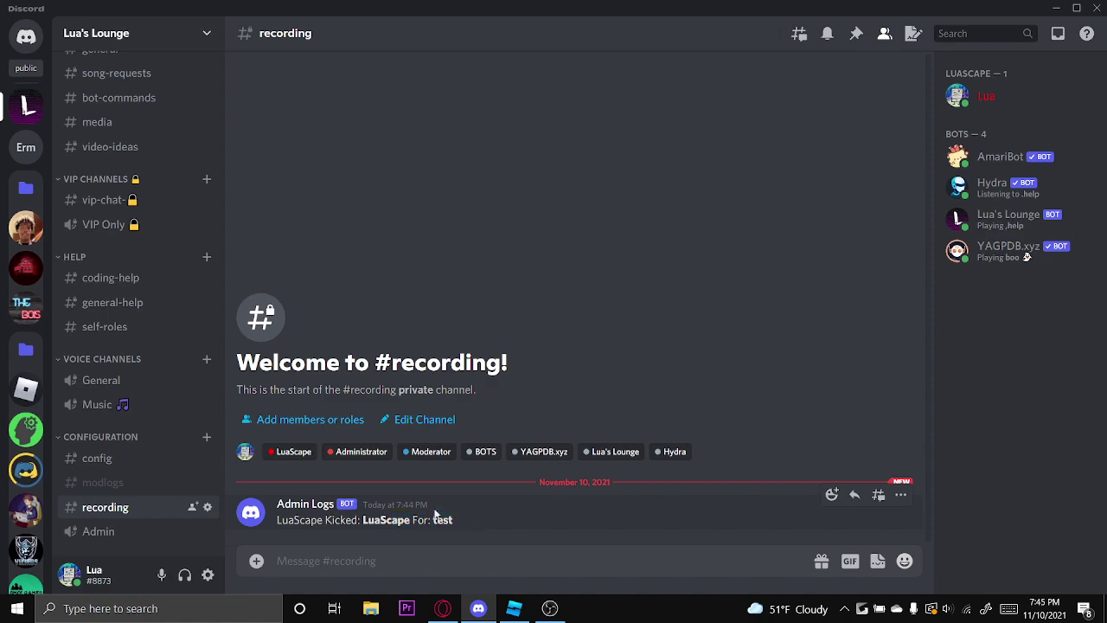
left_click(514, 608)
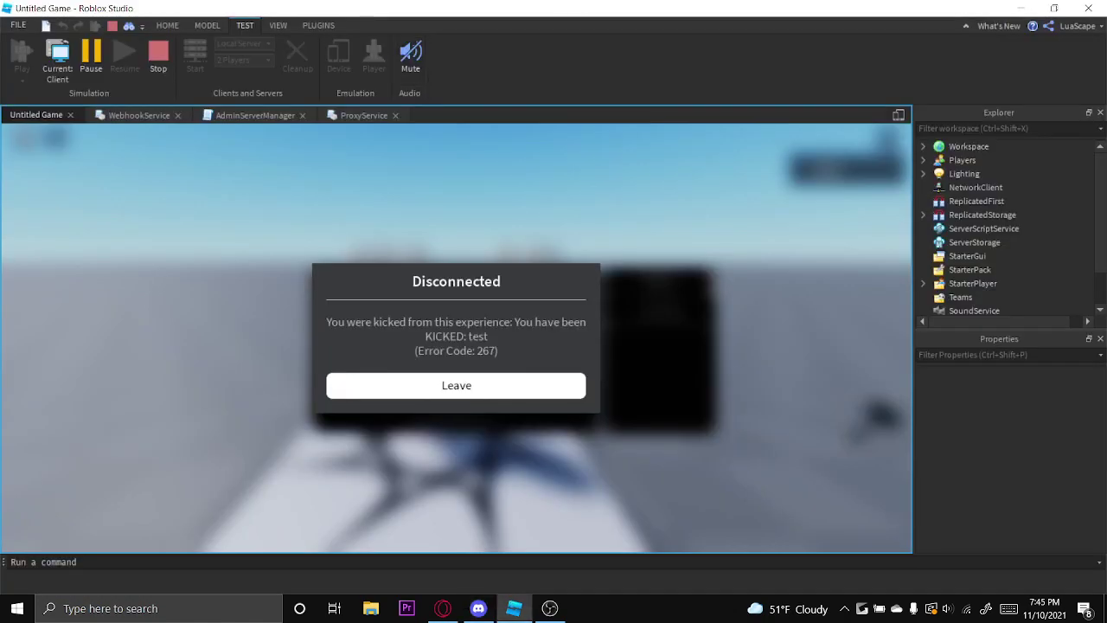
left_click(478, 393)
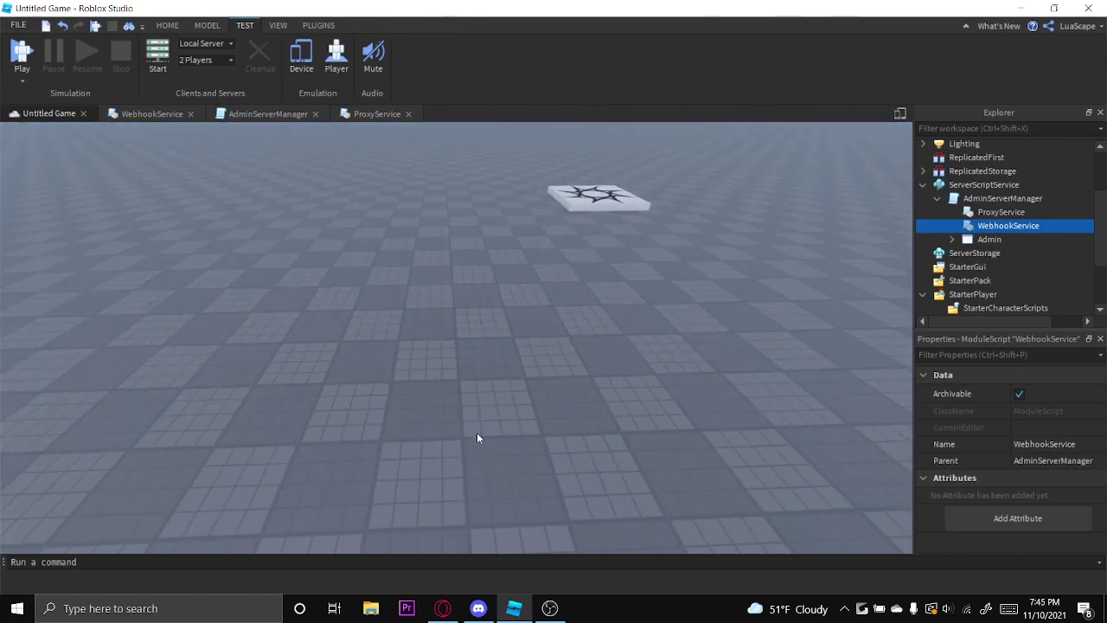
left_click(478, 606)
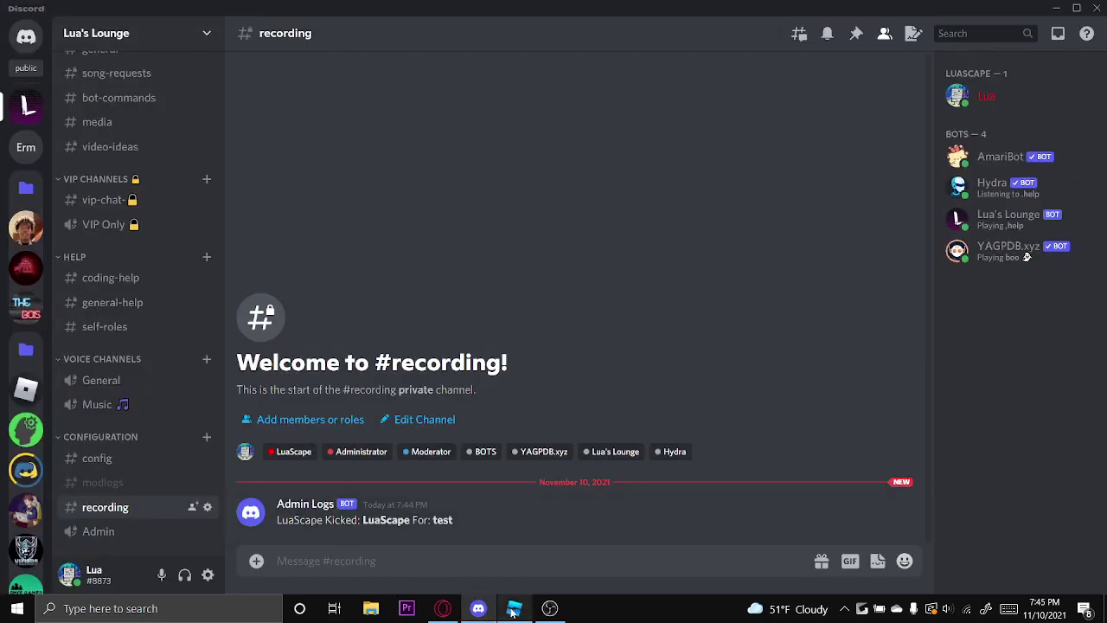
left_click(513, 608)
Change statsCommandEnabled from false to true on line 16 of AdminServerManager, then return to the game view
double_click(994, 199)
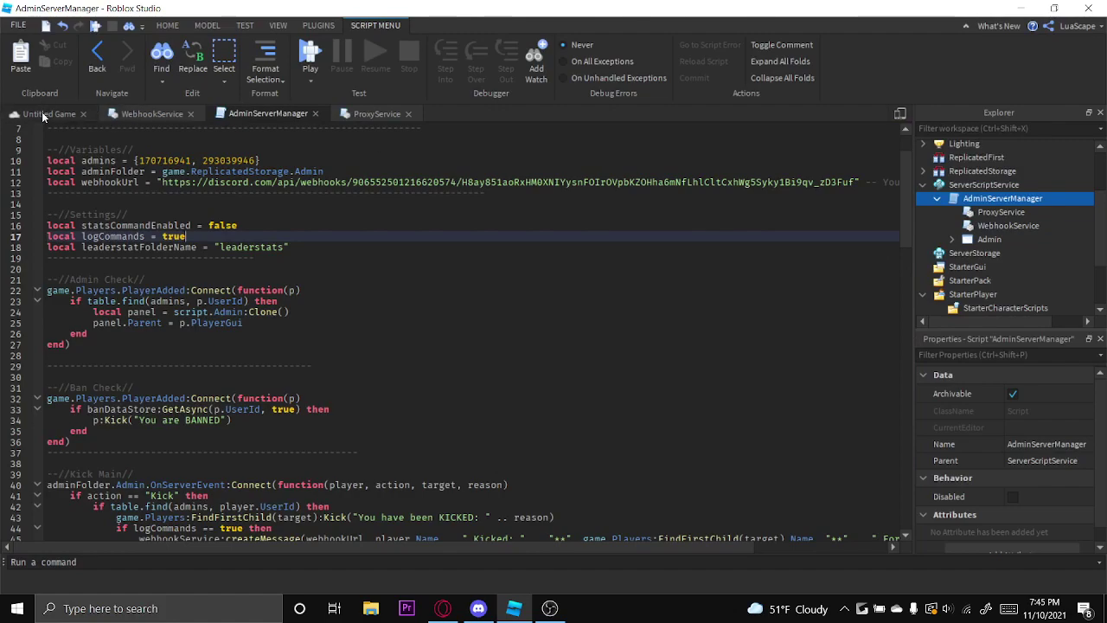
scroll(467, 333, "down", 3)
scroll(467, 333, "up", 5)
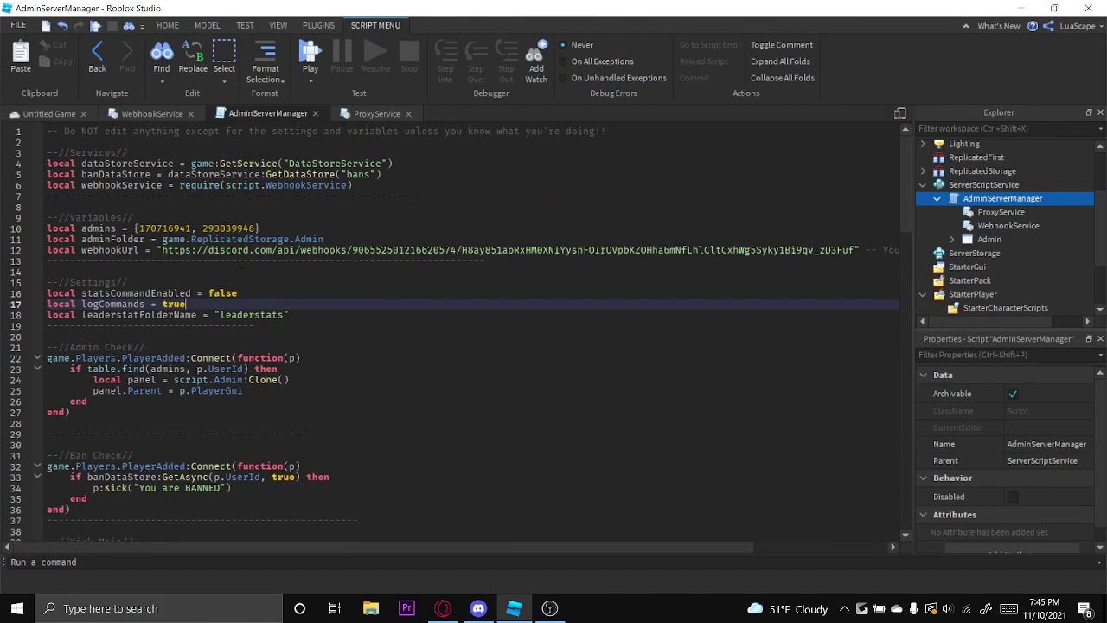
left_click(49, 114)
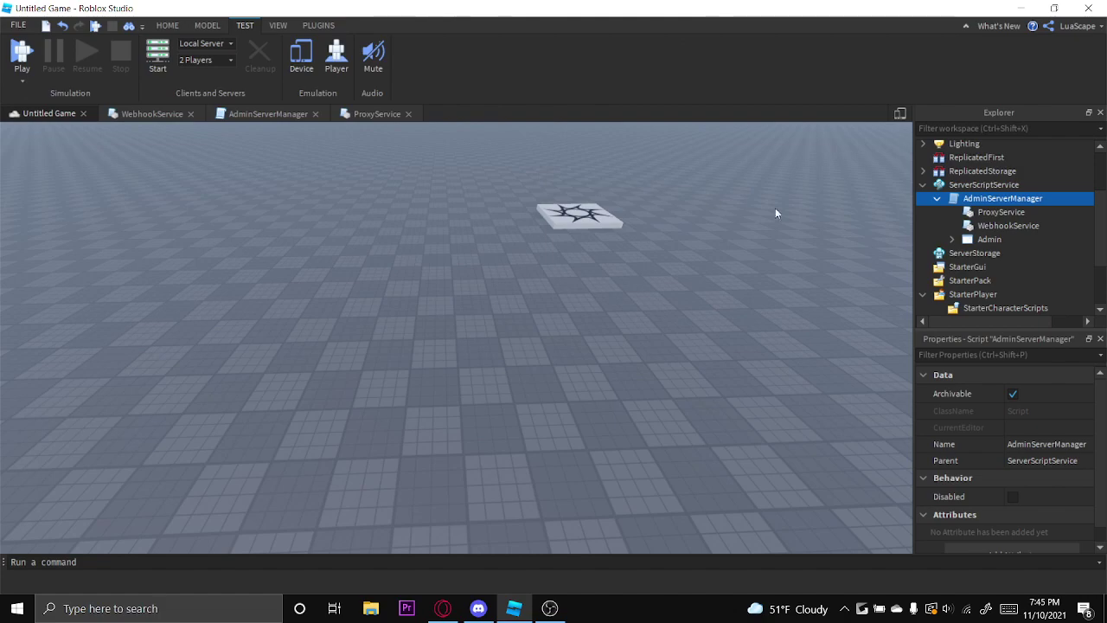
left_click(250, 114)
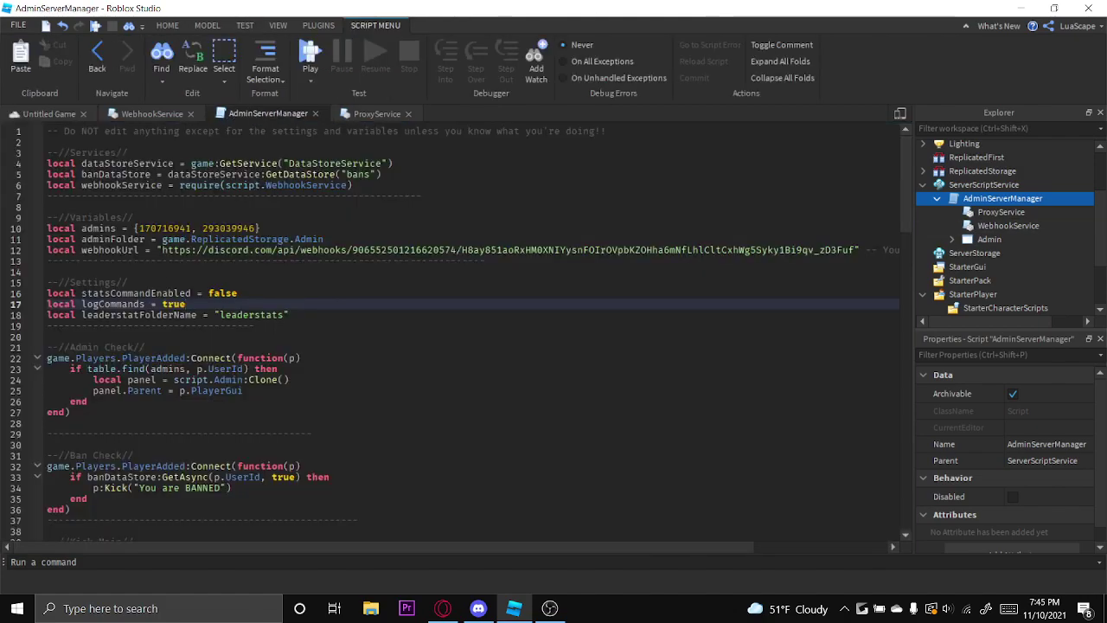
left_click(237, 294)
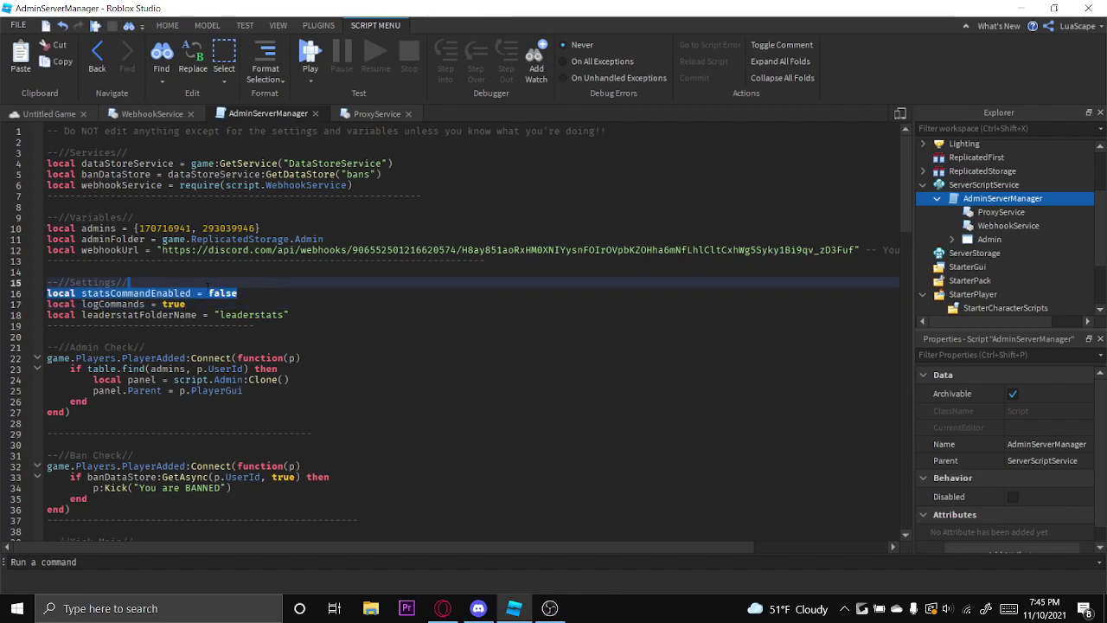
key("BackSpace")
key("BackSpace")
key("BackSpace")
key("BackSpace")
key("BackSpace")
type("true")
left_click(49, 113)
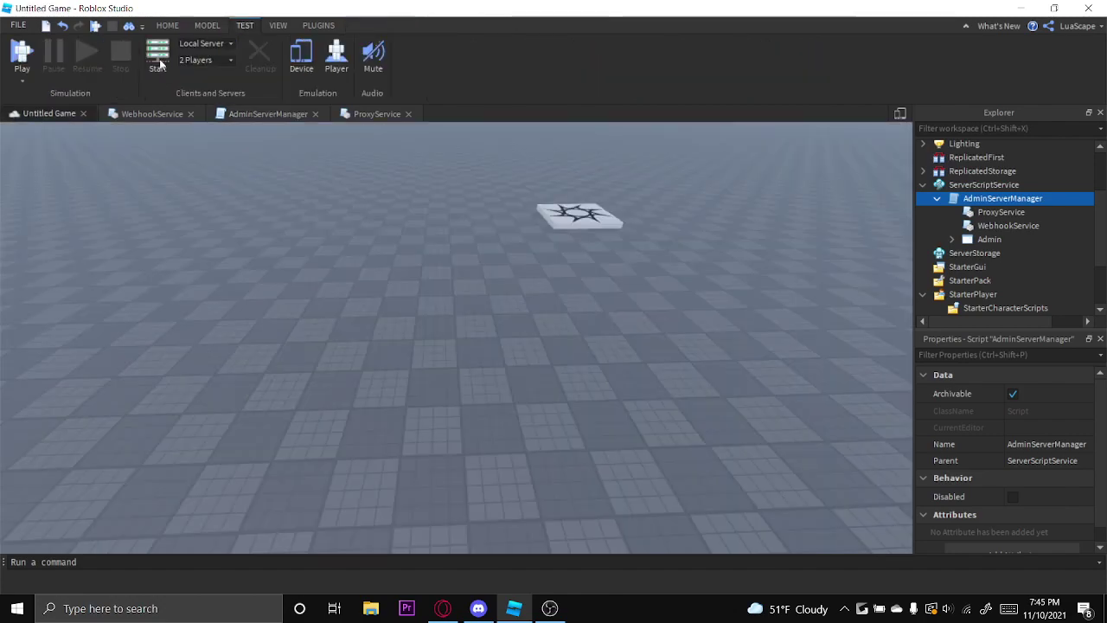
left_click(167, 25)
Search the Toolbox models for 'leaderstat', insert the leaderstats script and move it into ServerScriptService
left_click(364, 60)
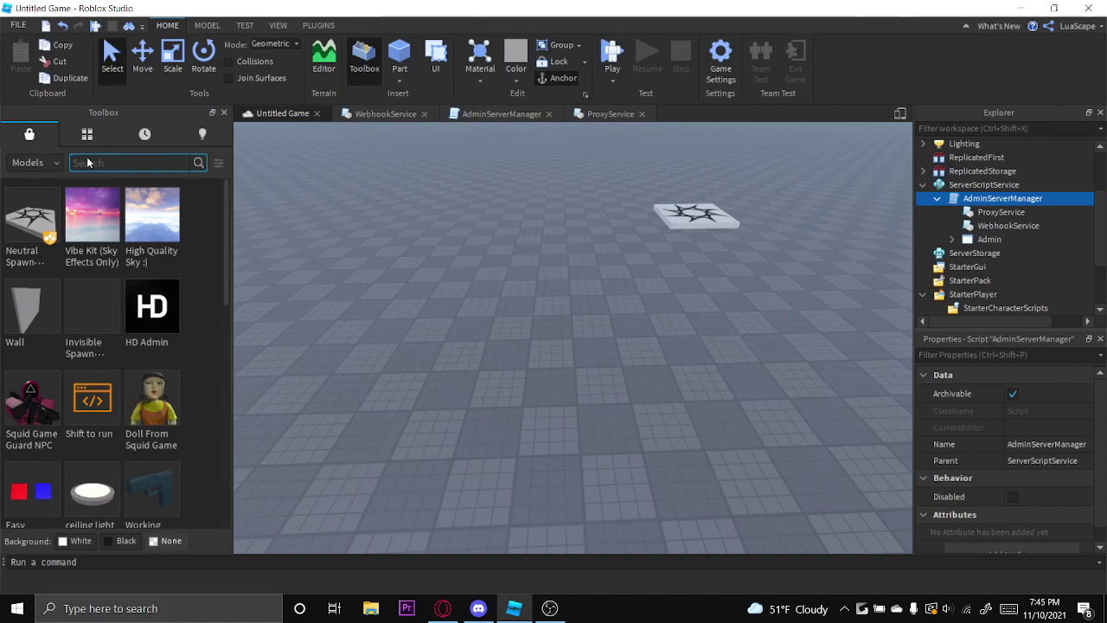
type("leader")
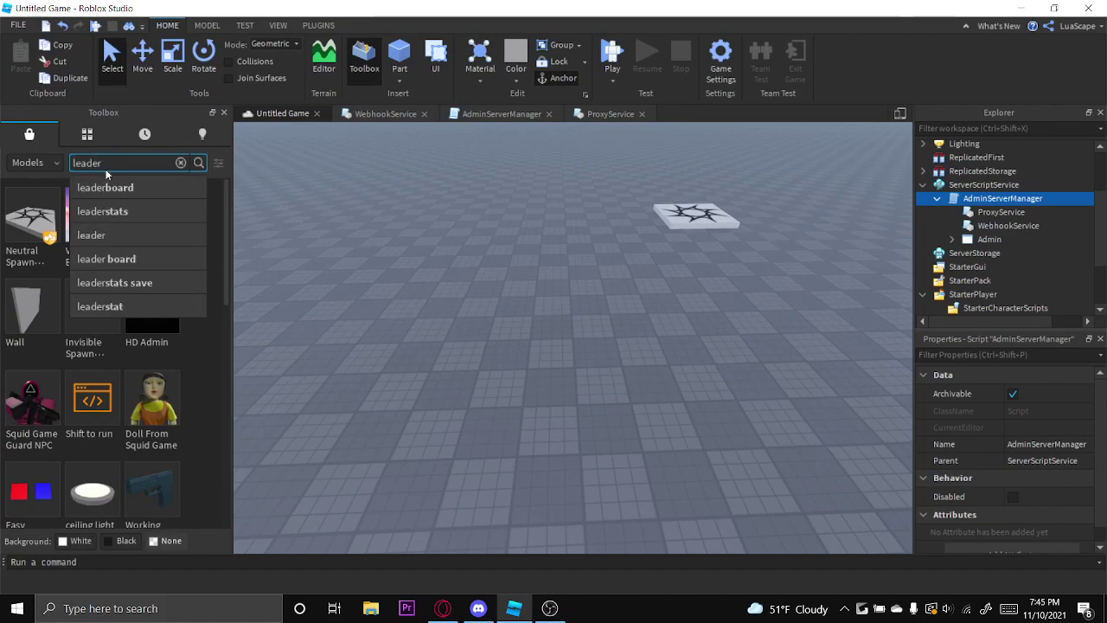
type("stat")
key("Return")
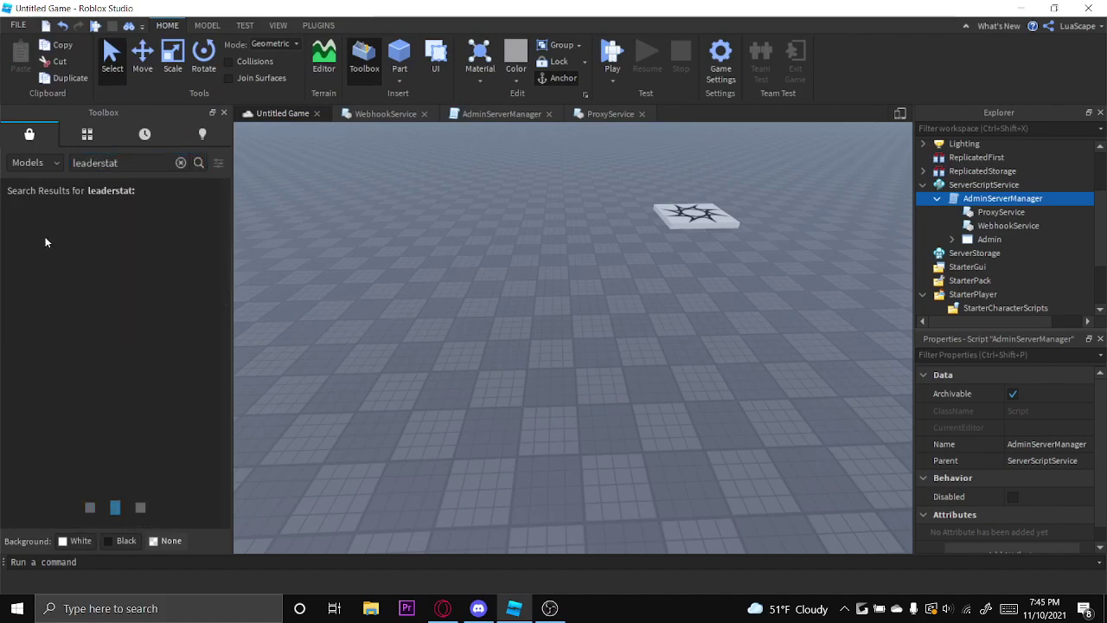
left_click(47, 268)
left_click(181, 163)
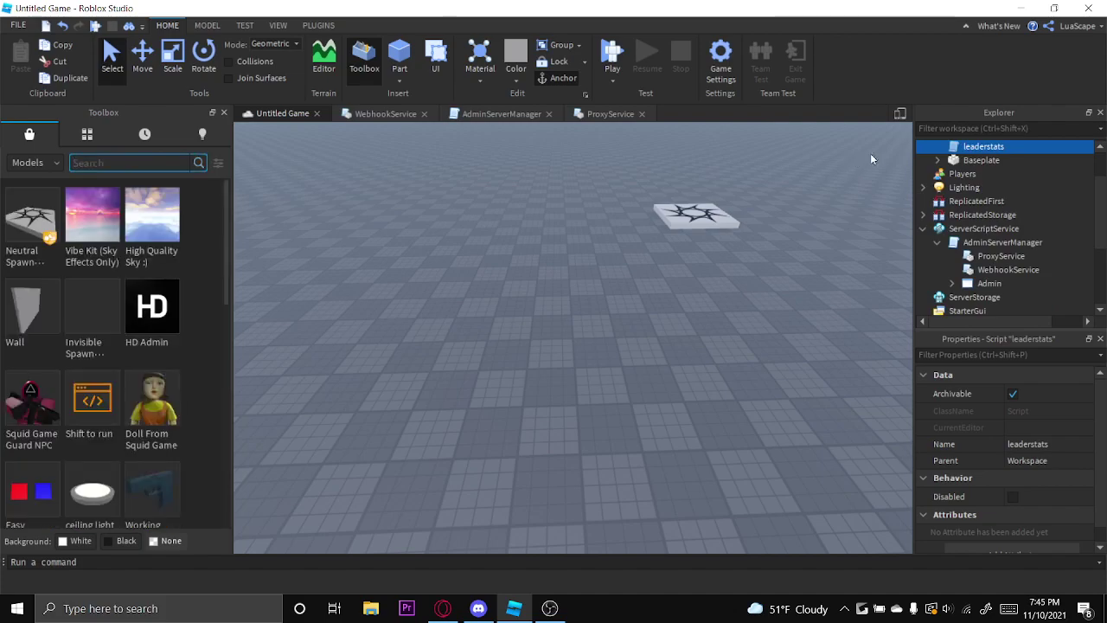
left_click_drag(960, 149, 986, 228)
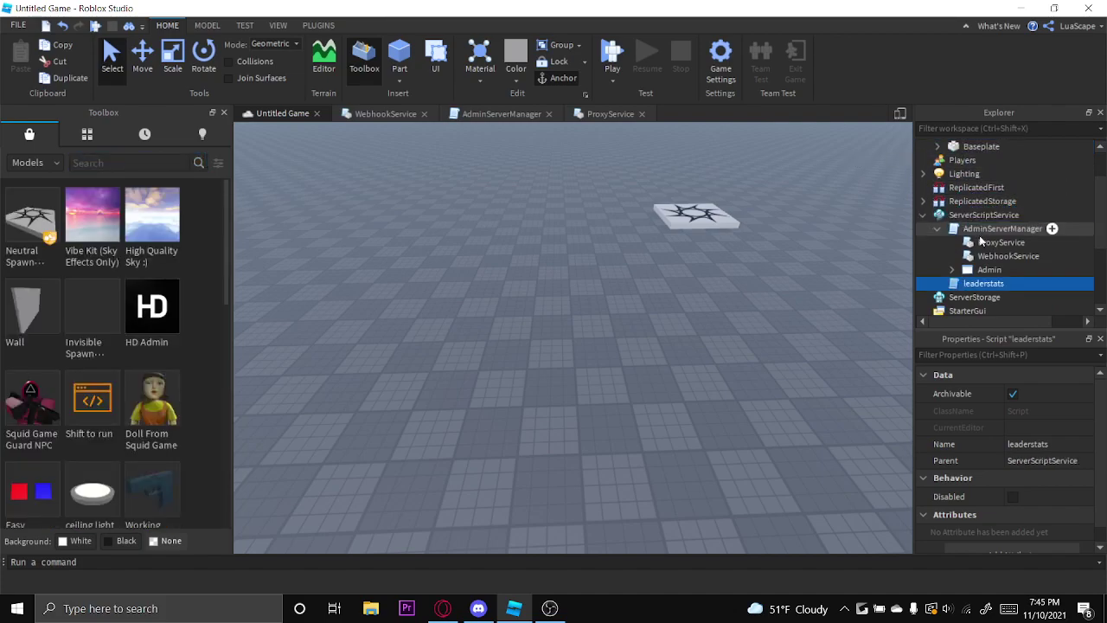
Open the leaderstats script and compare its stats folder naming with AdminServerManager's leaderstatFolderName
double_click(983, 284)
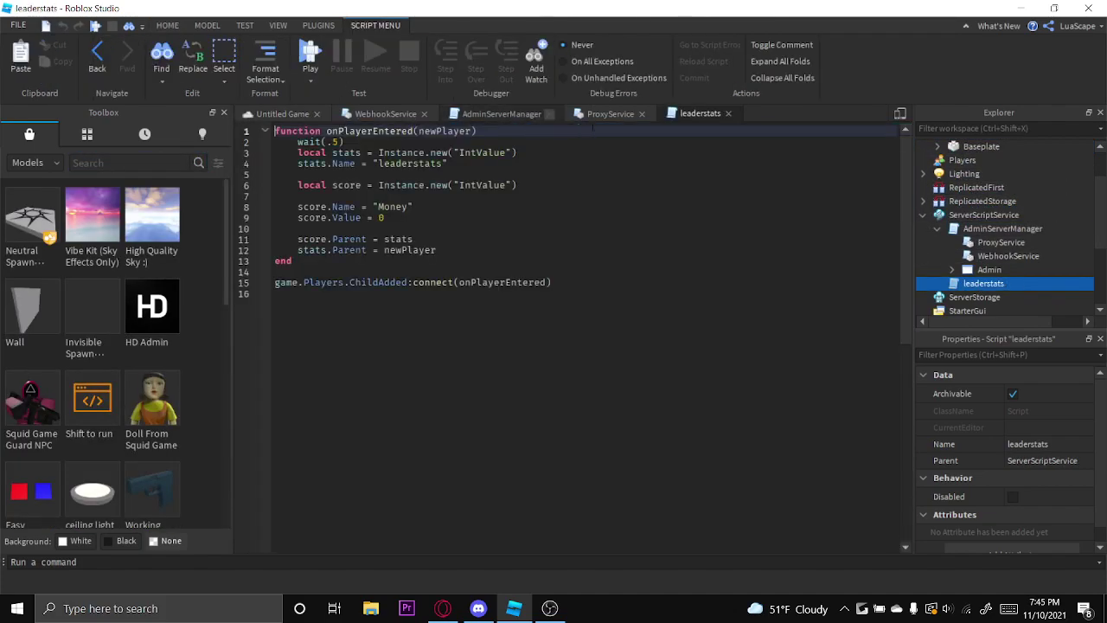
left_click(482, 114)
left_click_drag(314, 315, 478, 315)
left_click(477, 315)
left_click(692, 114)
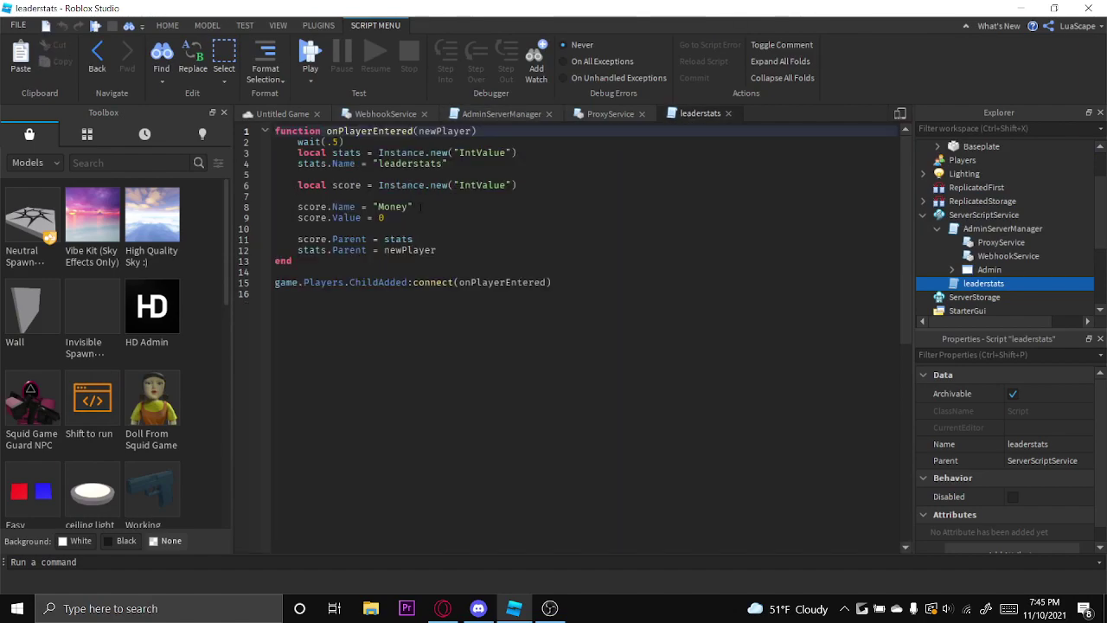
left_click(471, 153)
left_click(349, 163)
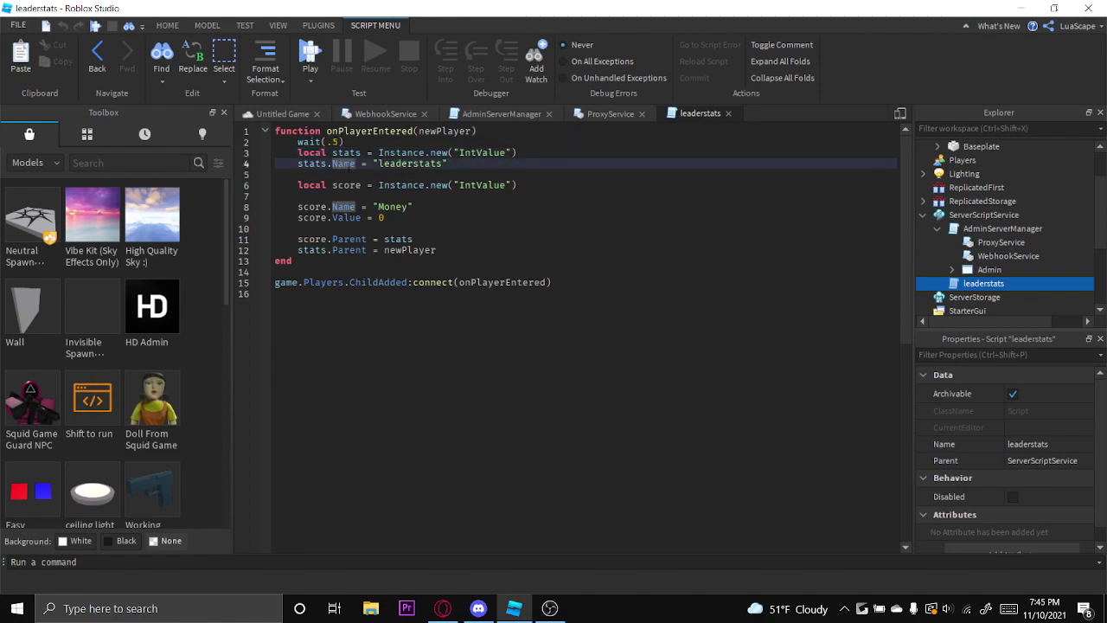
left_click(346, 153)
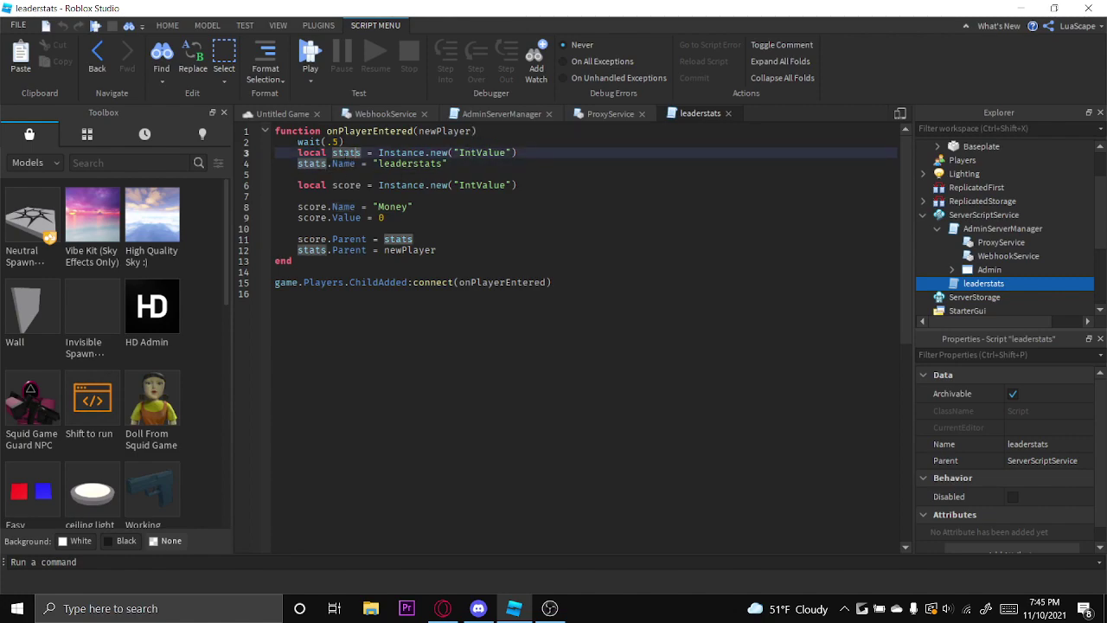
left_click(282, 113)
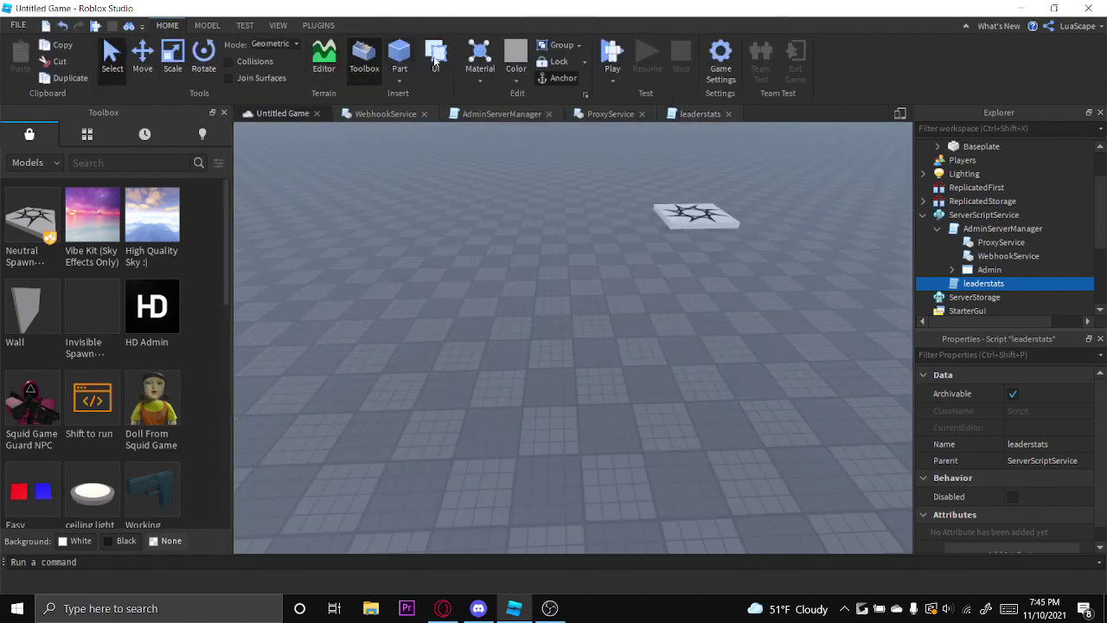
Recheck the leaderstatFolderName value in AdminServerManager and go back to the Untitled Game view
left_click(614, 113)
left_click(502, 113)
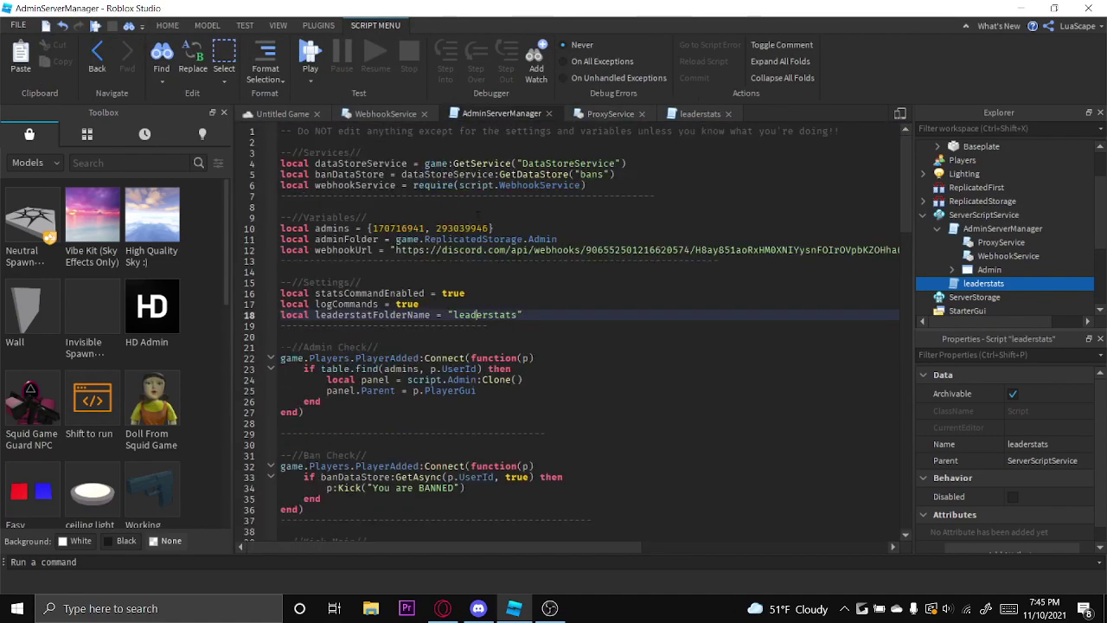
double_click(482, 314)
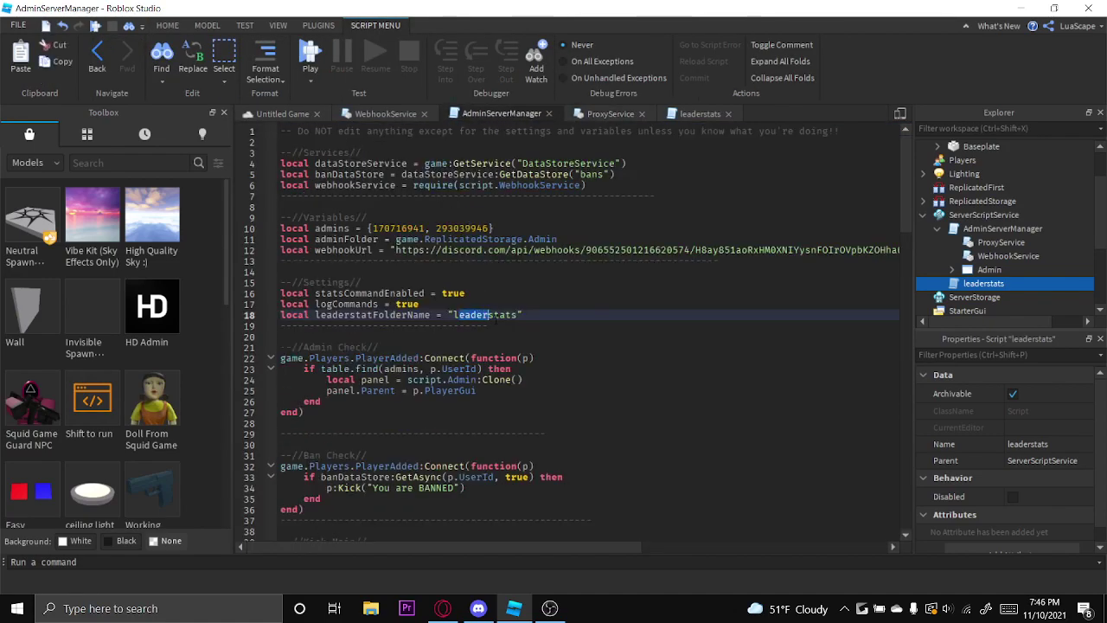
left_click(501, 314)
left_click(275, 114)
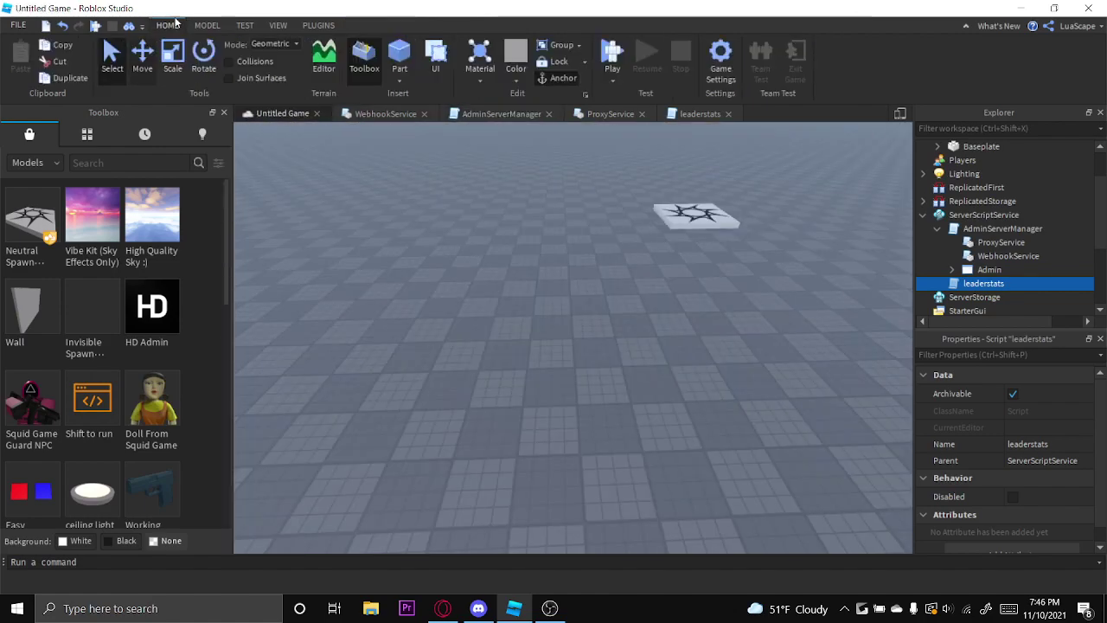
left_click(237, 26)
Start a playtest and use the admin menu's Set Stats on your own player to raise Money
left_click(23, 53)
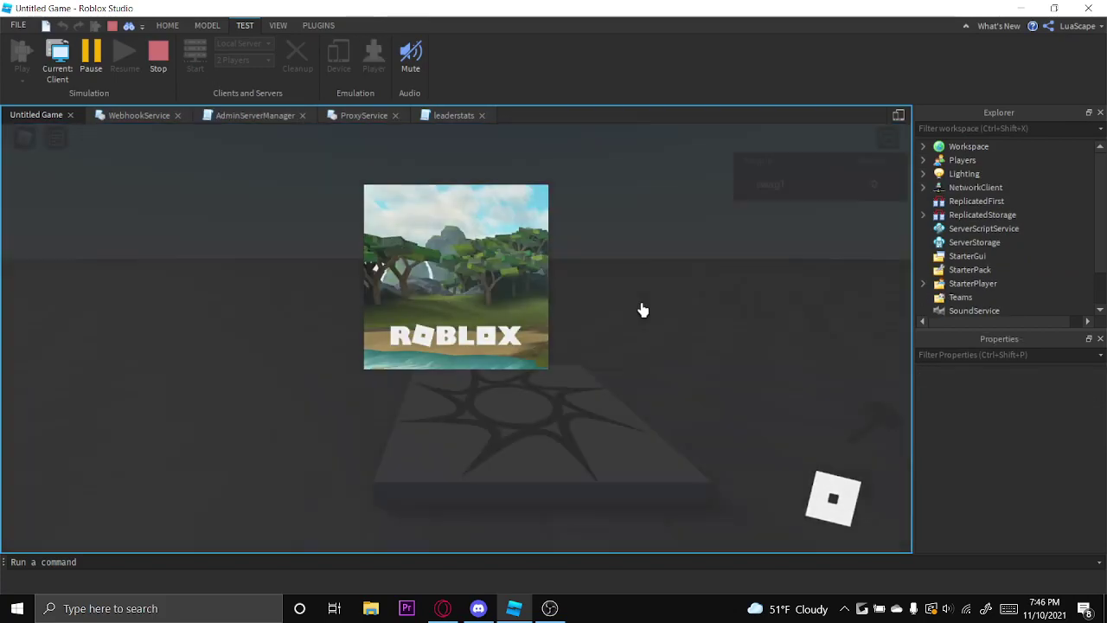
key("w")
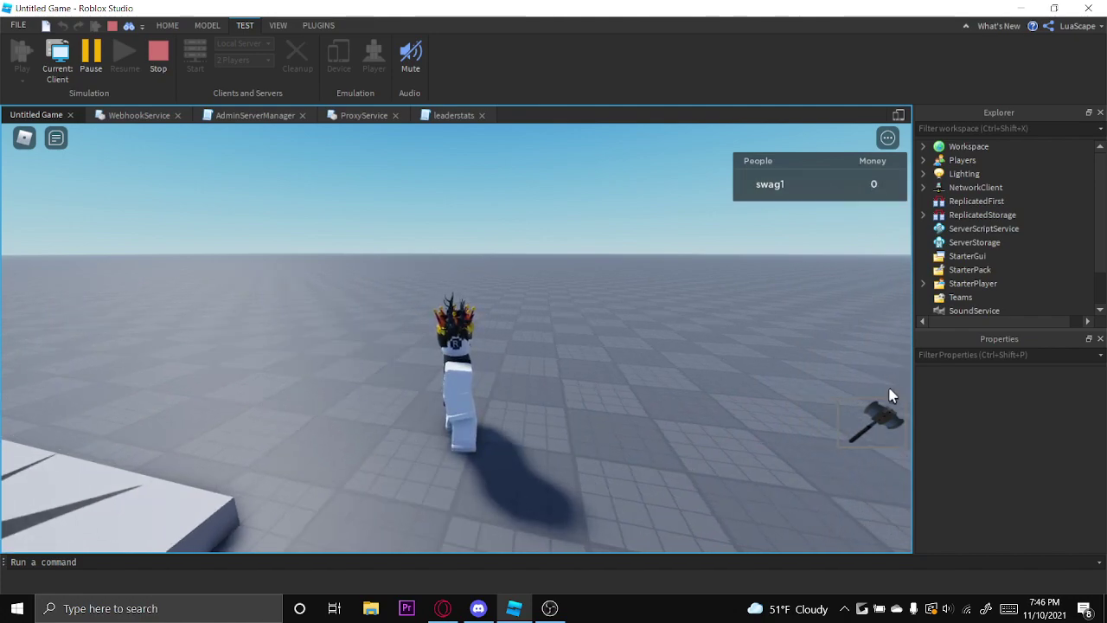
key("m")
left_click(653, 310)
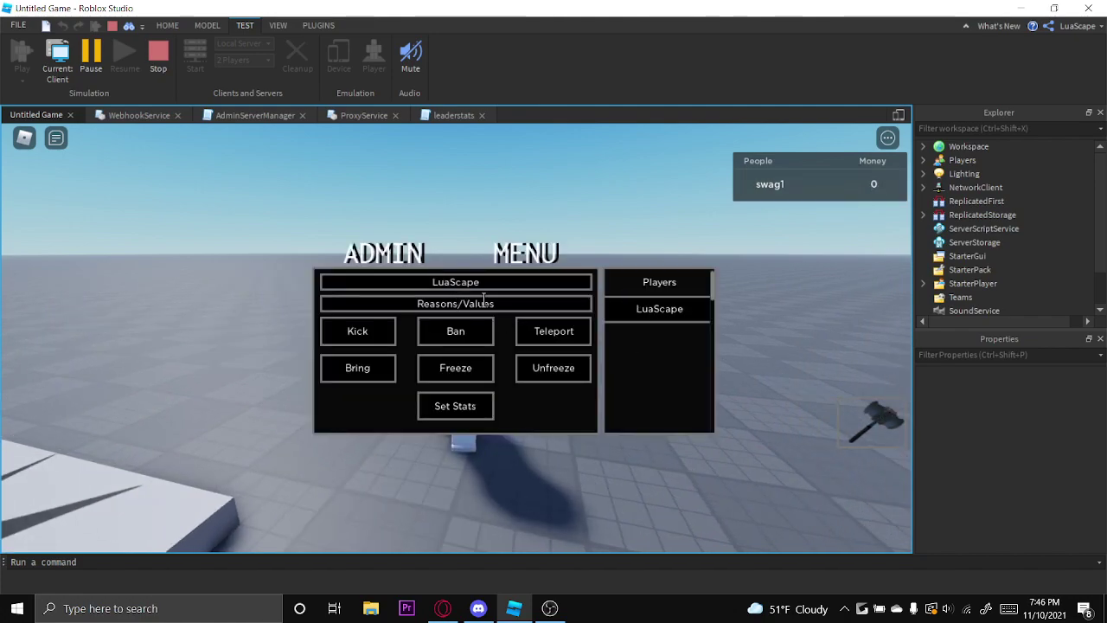
left_click(485, 304)
type("10000")
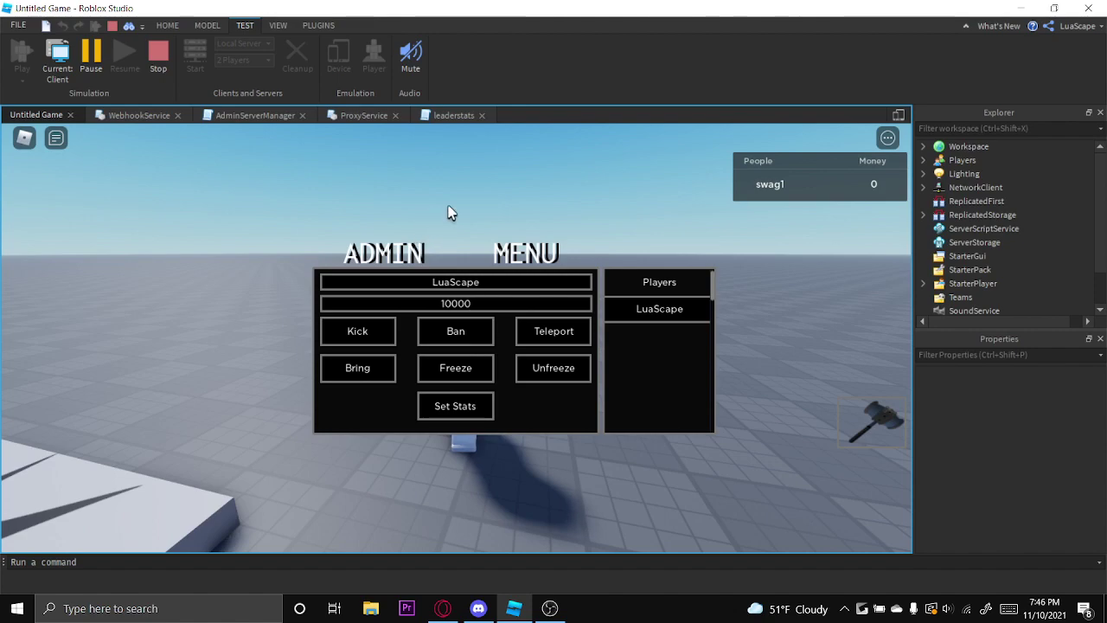
left_click(458, 409)
Expand Players > player > leaderstats in Explorer and confirm Money holds 10000
left_click(923, 160)
left_click(937, 174)
left_click(951, 216)
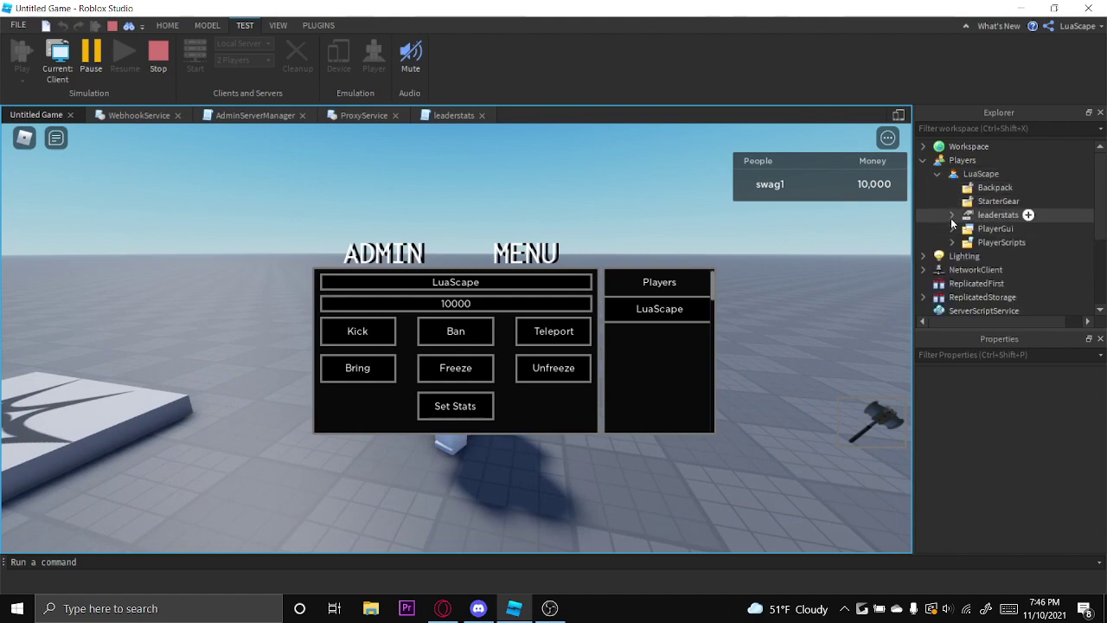
left_click(982, 216)
left_click(1002, 229)
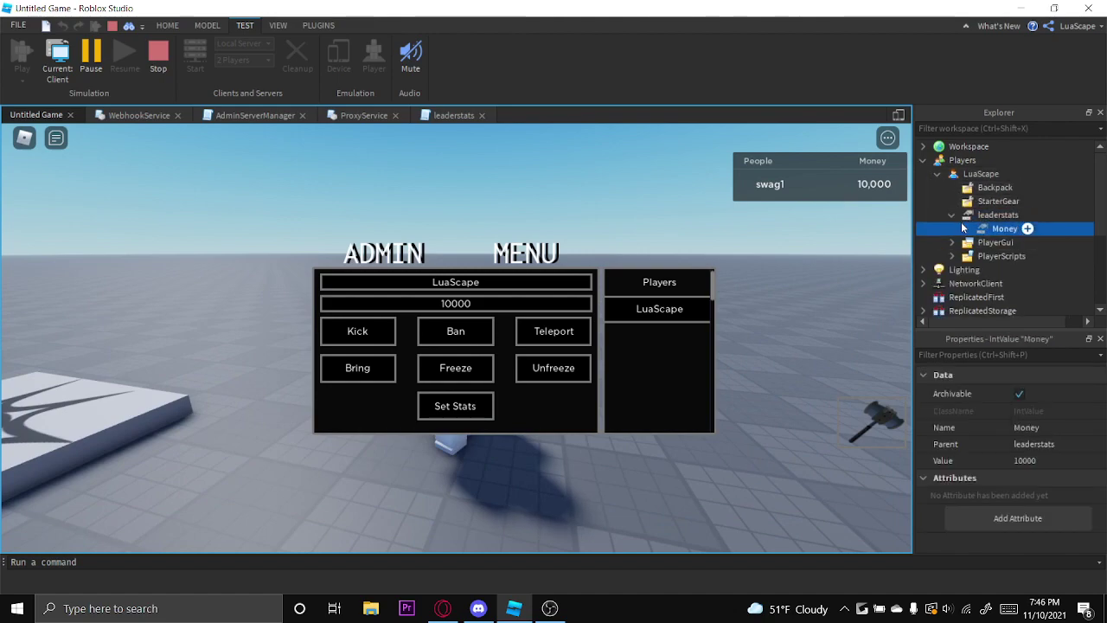
left_click(995, 216)
left_click(1001, 228)
left_click(988, 216)
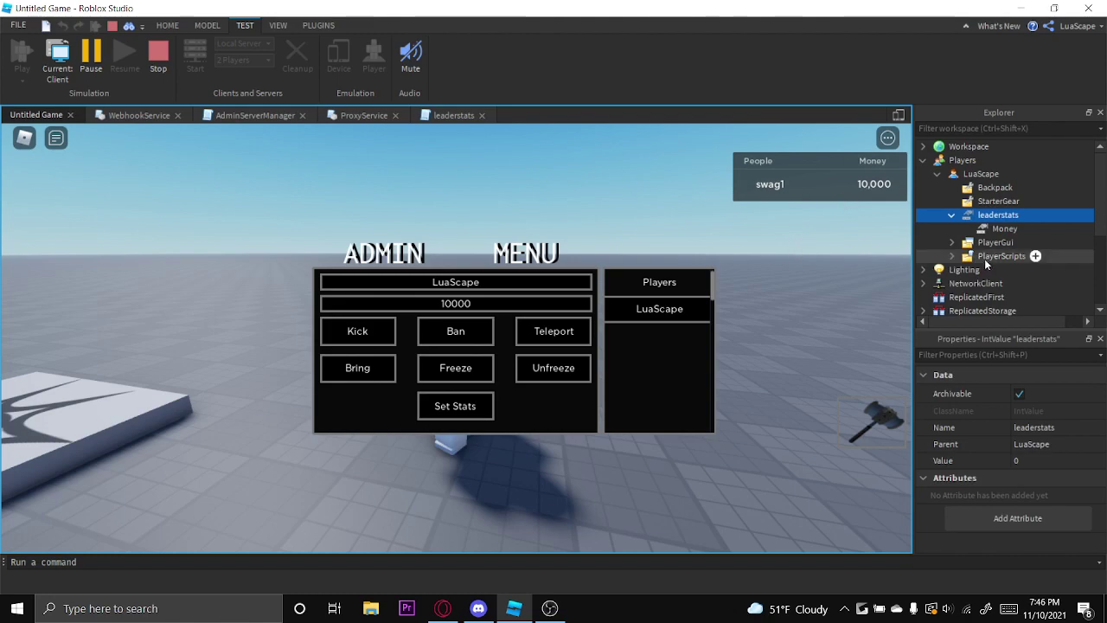
left_click(1003, 228)
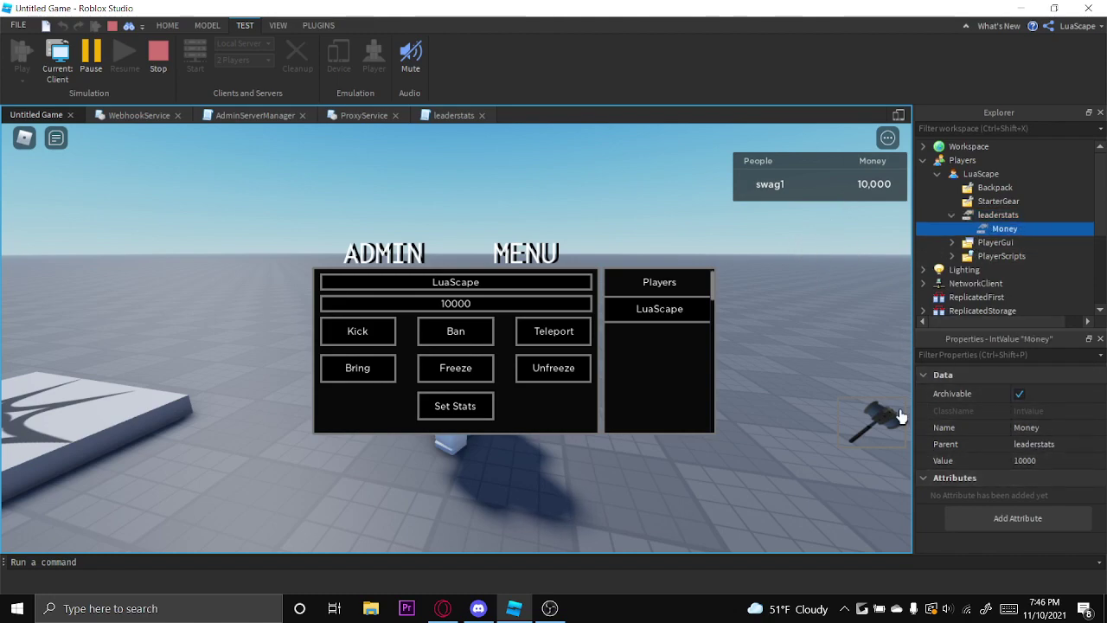
left_click(983, 216)
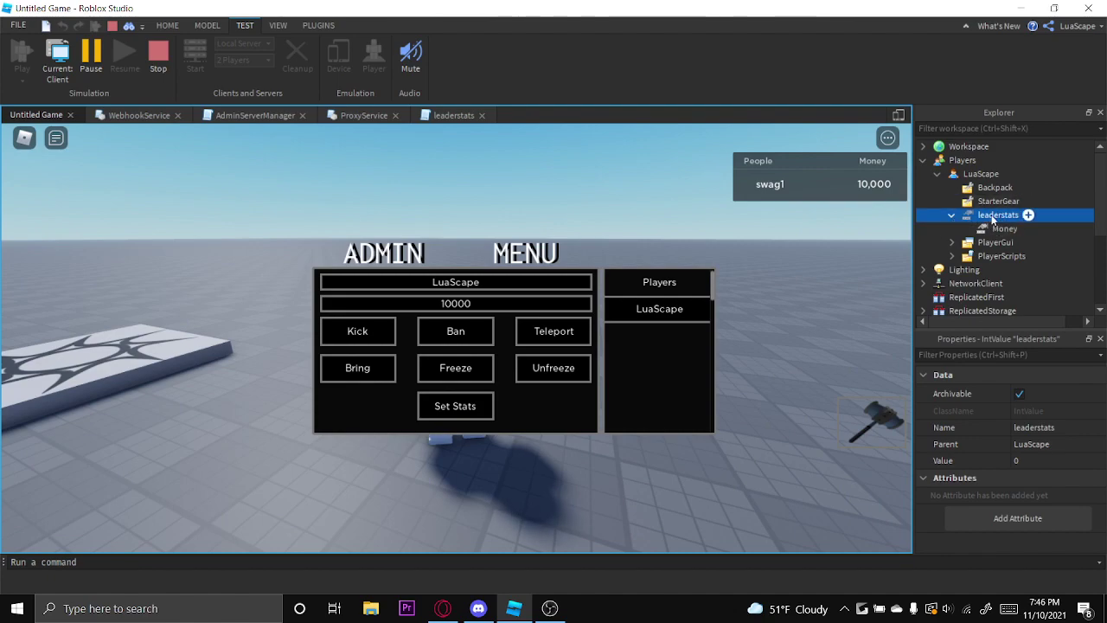
Step through the player's leaderstats entries to review Money's properties, then stop the playtest
key("Down")
key("Up")
key("Down")
key("Down")
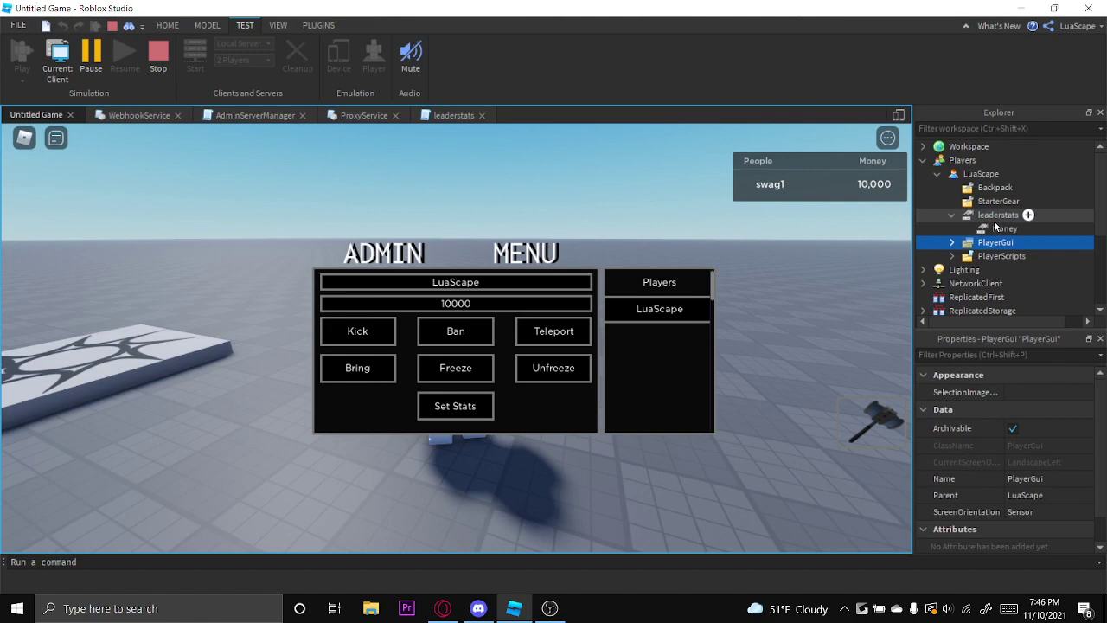
key("Up")
key("Up")
key("Down")
key("Up")
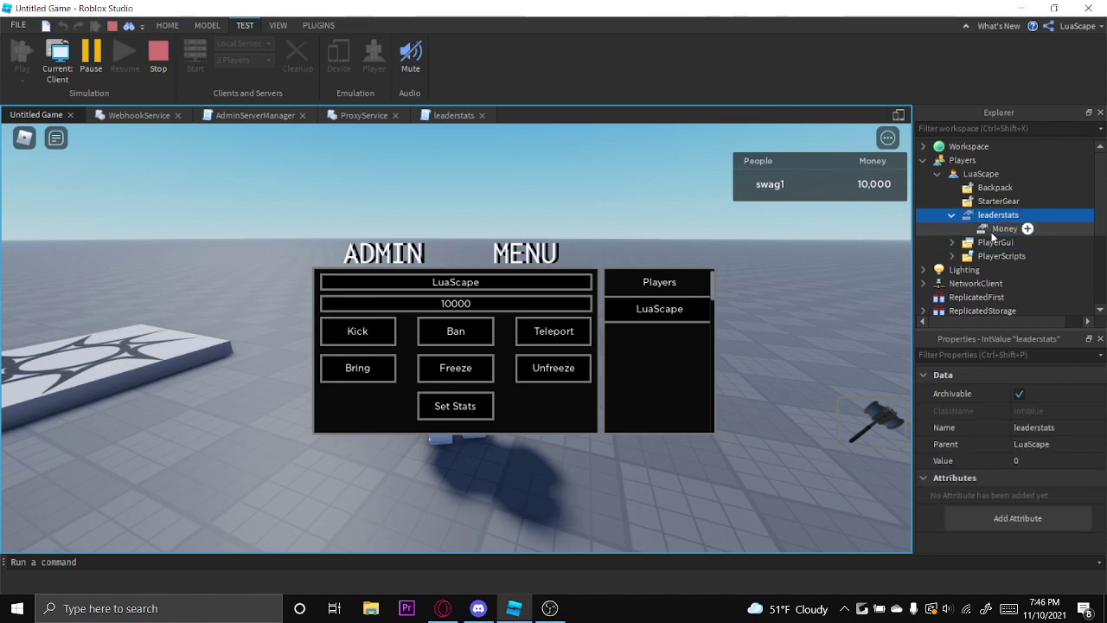
key("Down")
key("Up")
key("Down")
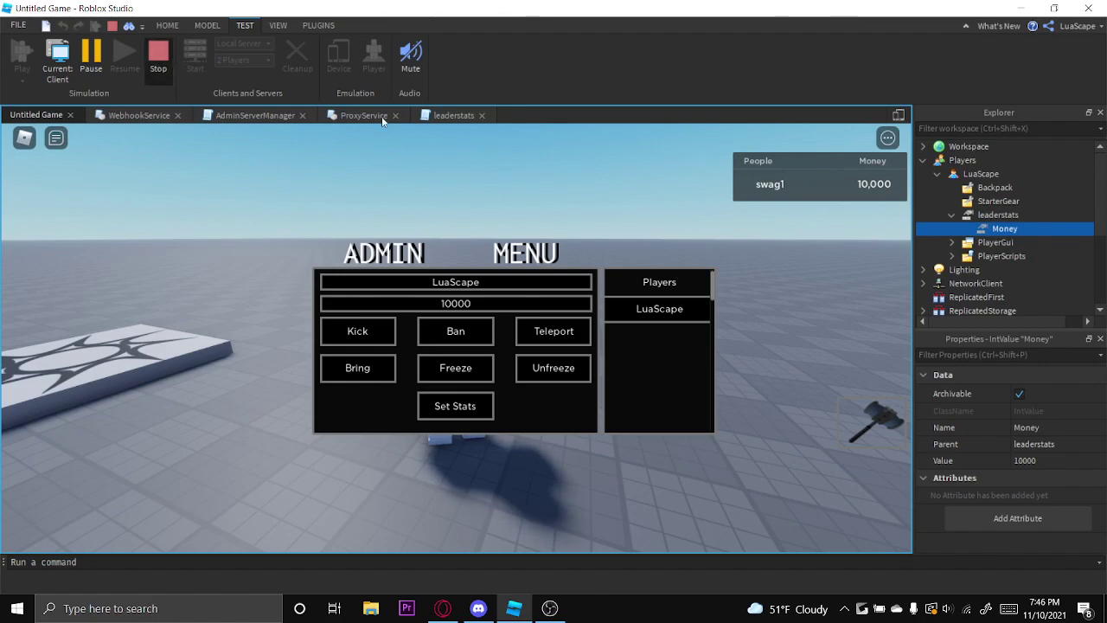
key("shift+F5")
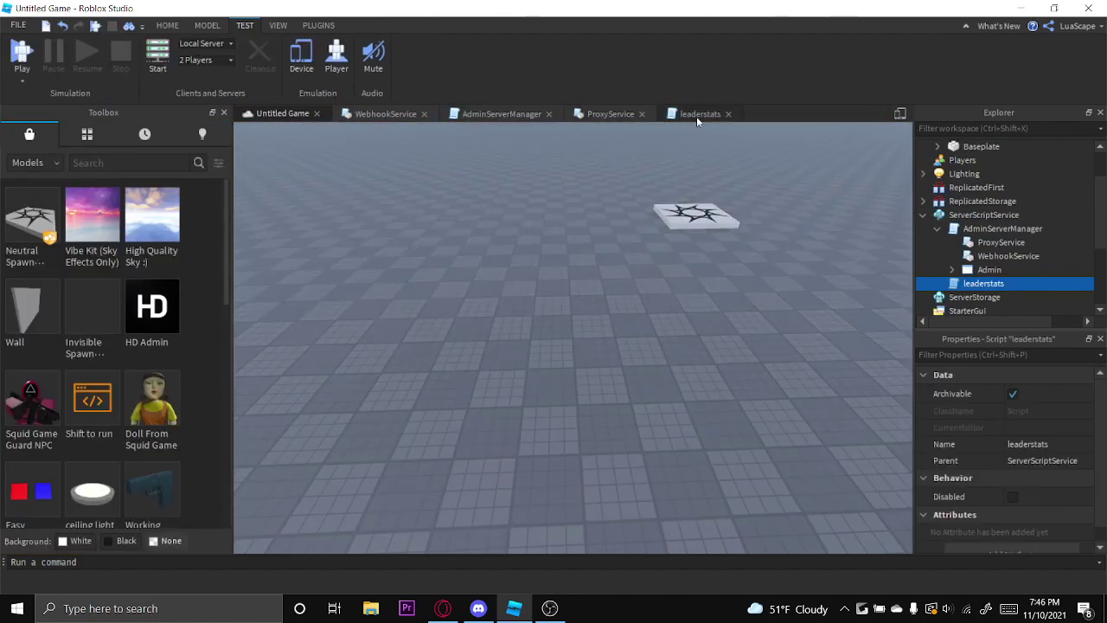
Duplicate the Money IntValue block (lines 6–12) below itself in the leaderstats script
left_click(697, 116)
left_click_drag(431, 223, 414, 207)
left_click_drag(447, 250, 297, 185)
key("ctrl+c")
left_click(464, 252)
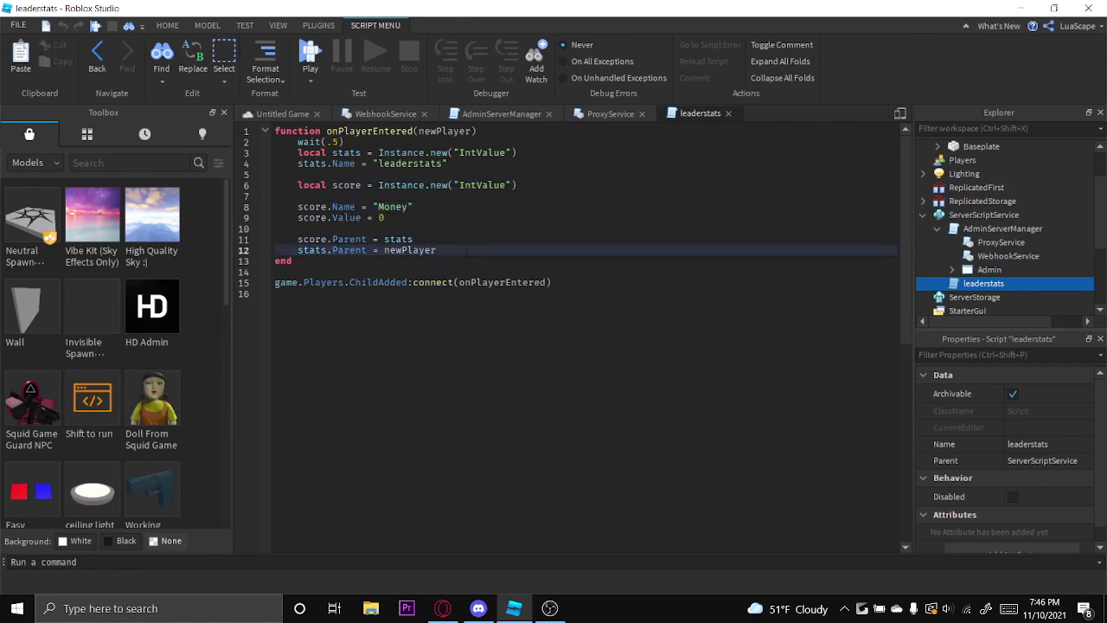
key("Return")
key("Return")
key("ctrl+v")
Rename the copied variable to gems, its Name to "Gems", and update its Parent line to gems
double_click(346, 271)
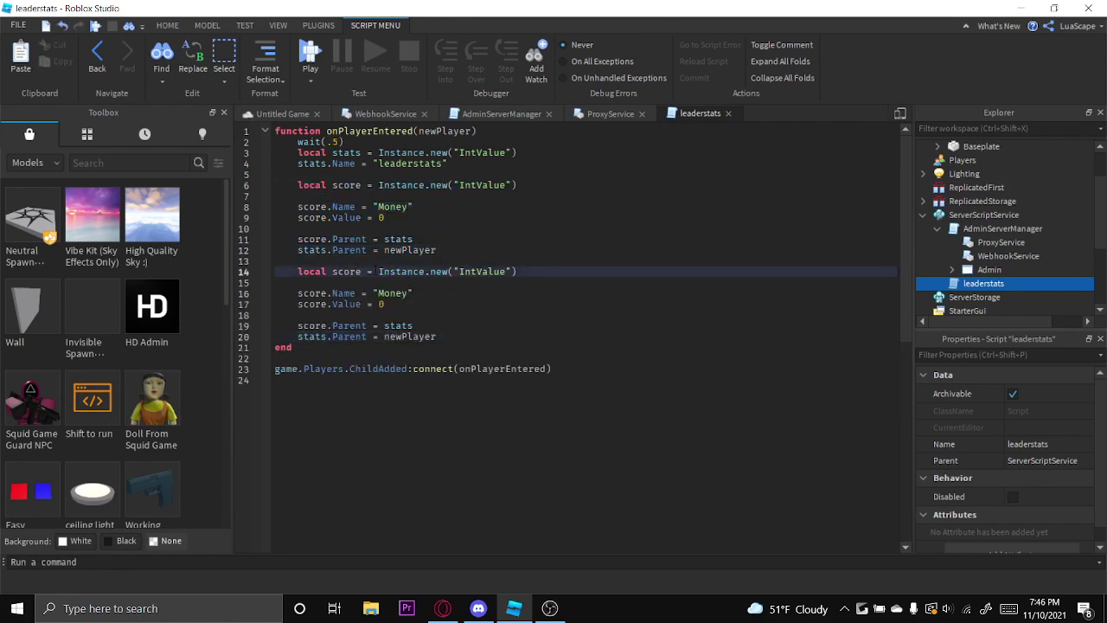
key("BackSpace")
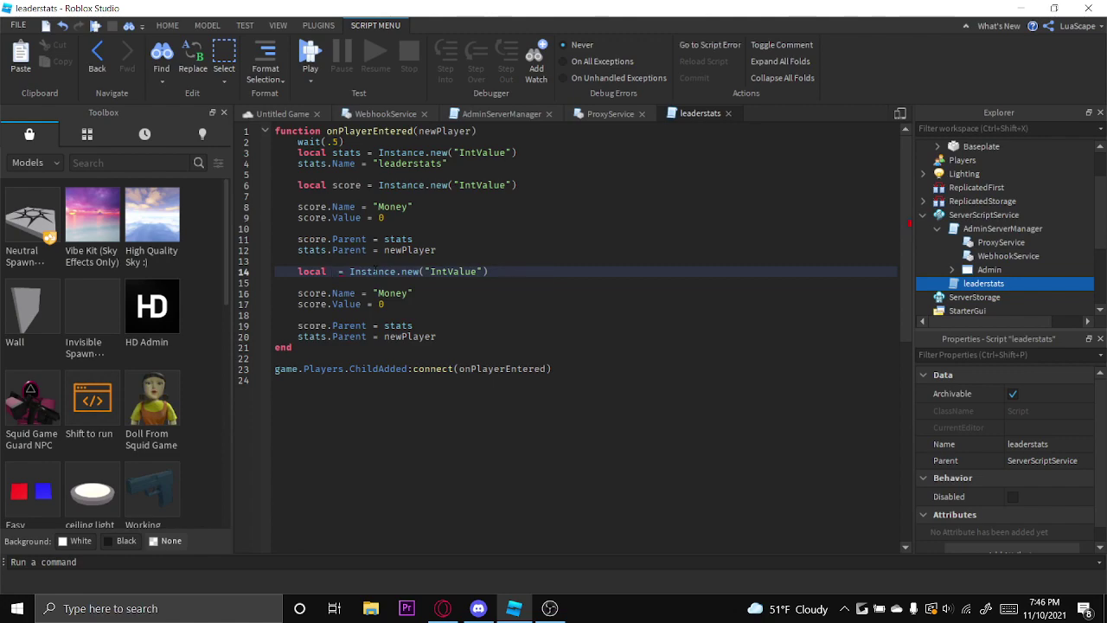
type("gems")
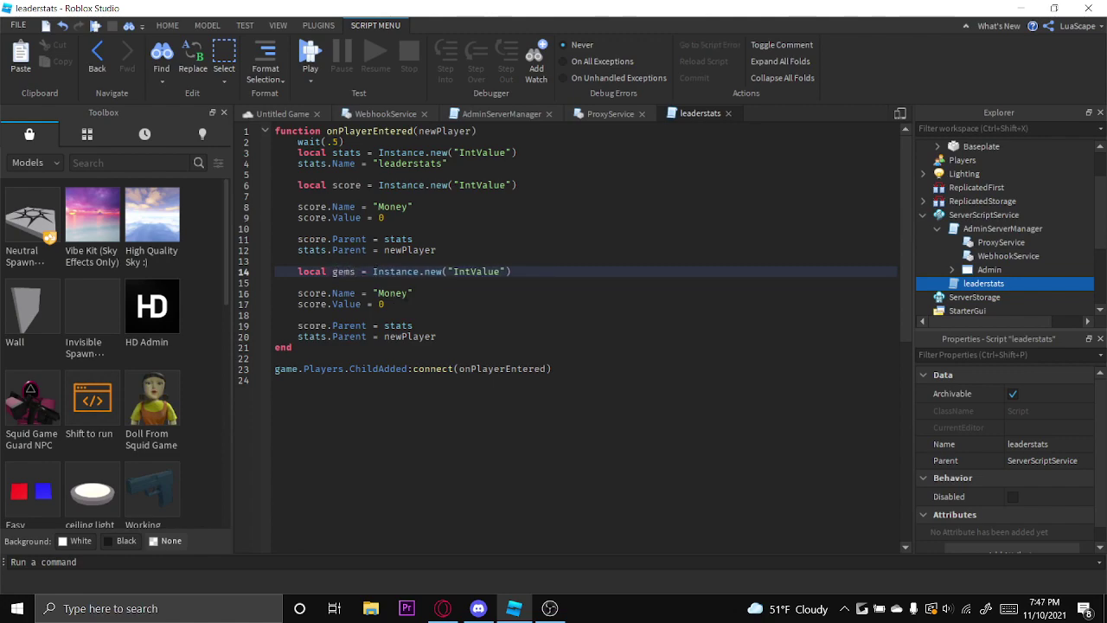
double_click(393, 293)
key("Caps_Lock")
type("G")
key("Caps_Lock")
type("ems")
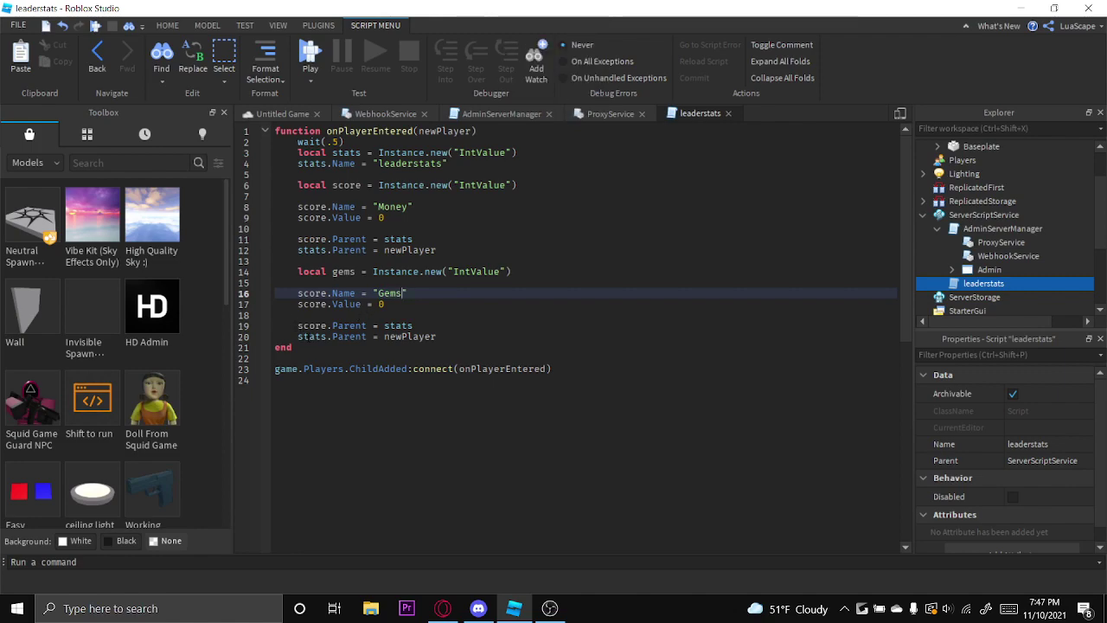
double_click(310, 325)
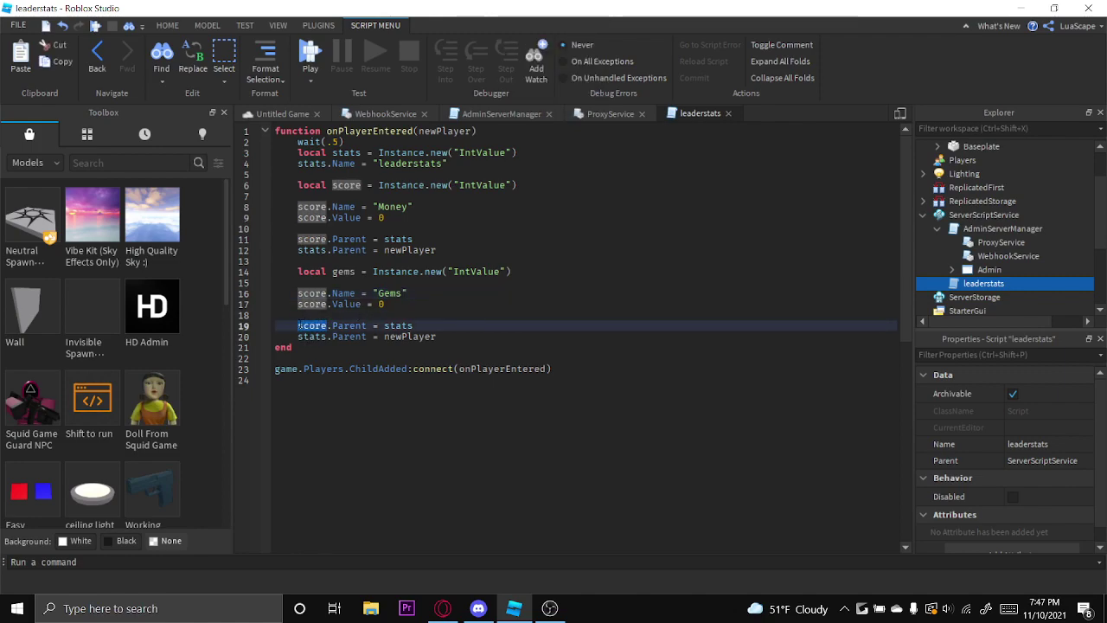
type("gems")
left_click(366, 305)
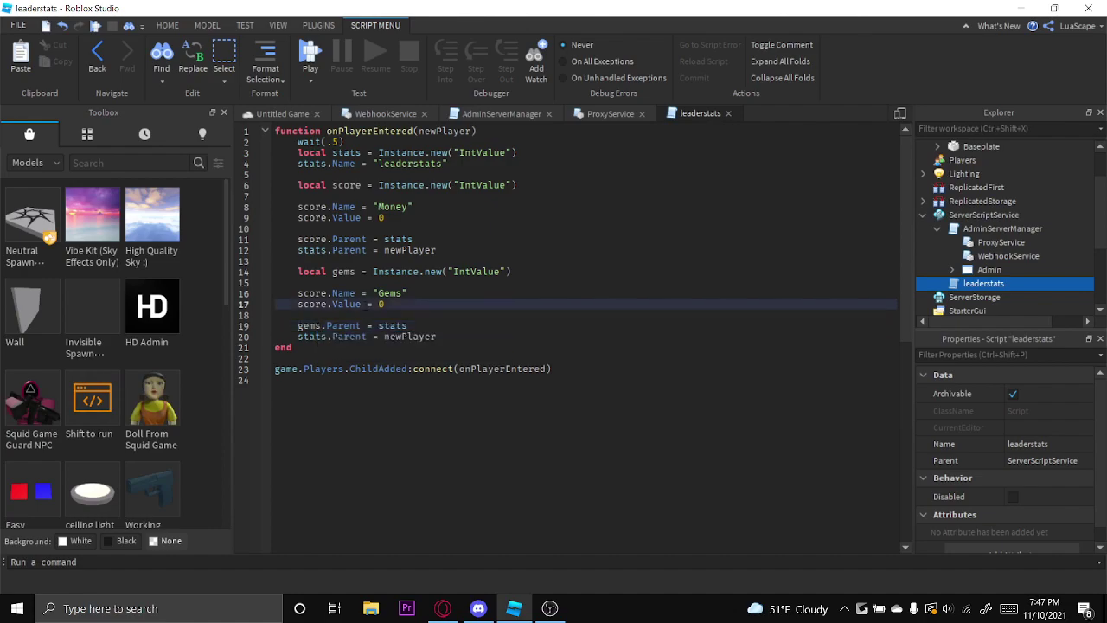
Playtest, set the player's stats to 10000 through the admin menu so Gems reaches 10,000, then stop
left_click(281, 113)
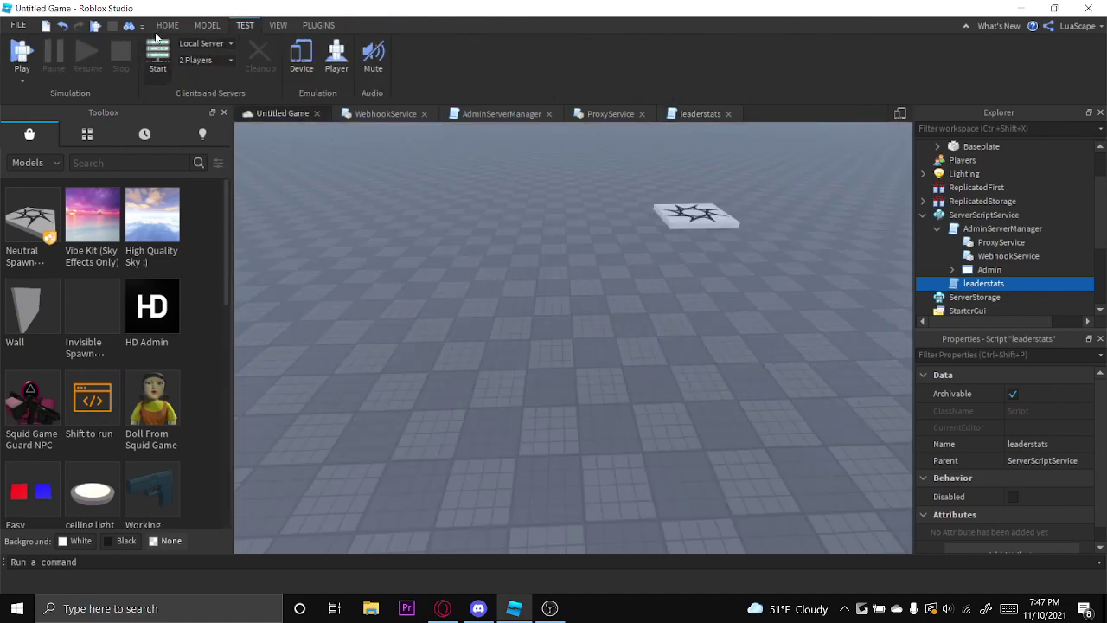
left_click(21, 54)
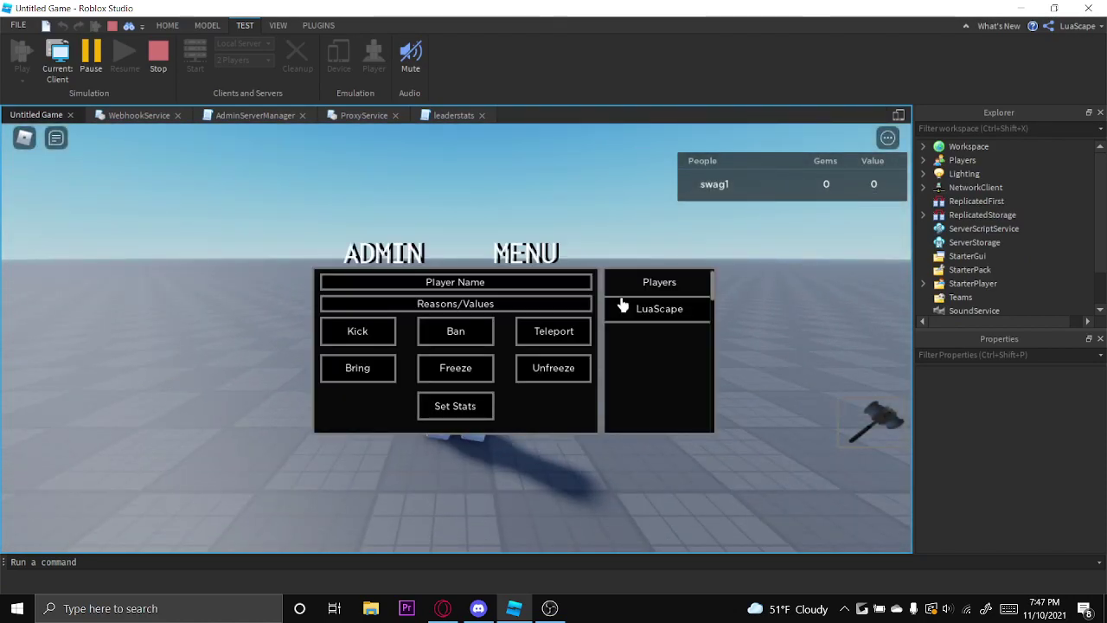
left_click(652, 309)
left_click(574, 303)
type("te")
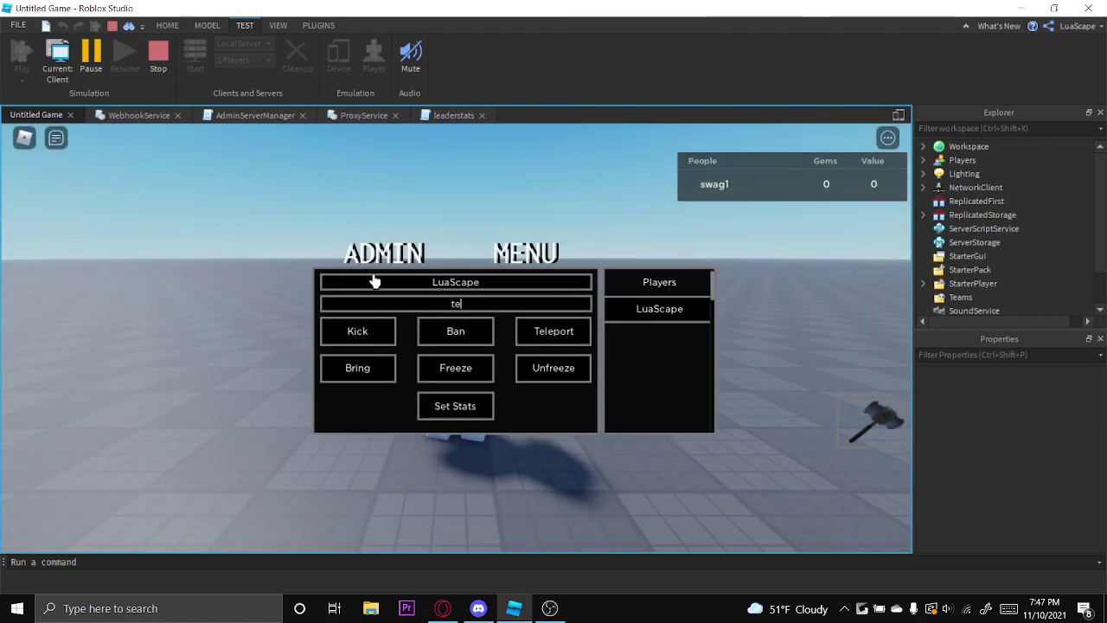
key("ctrl+a")
type("10000")
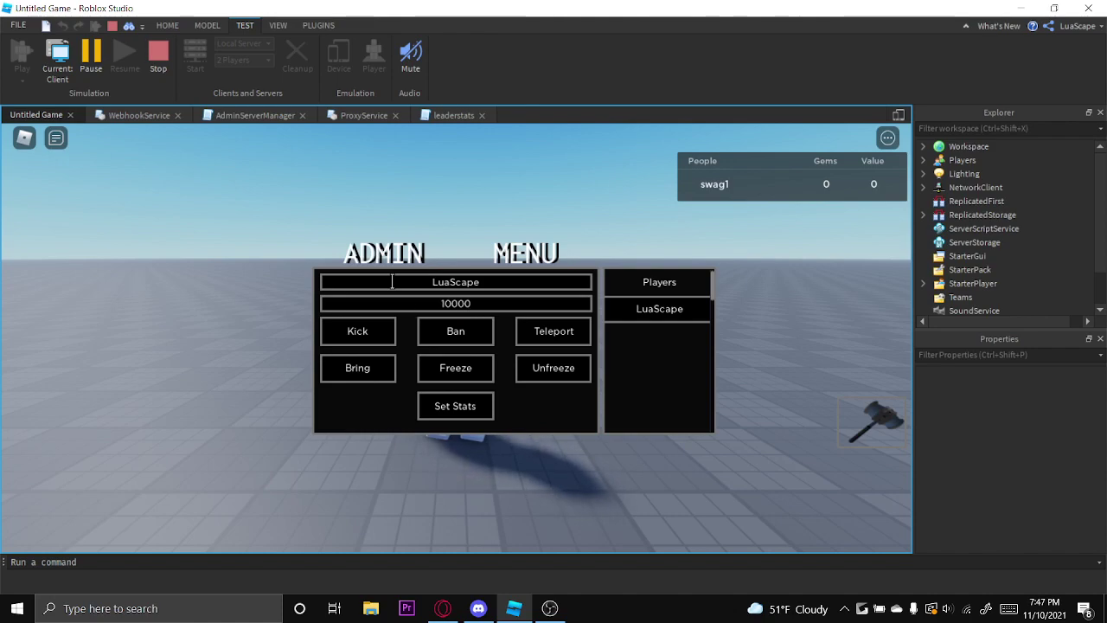
left_click(446, 412)
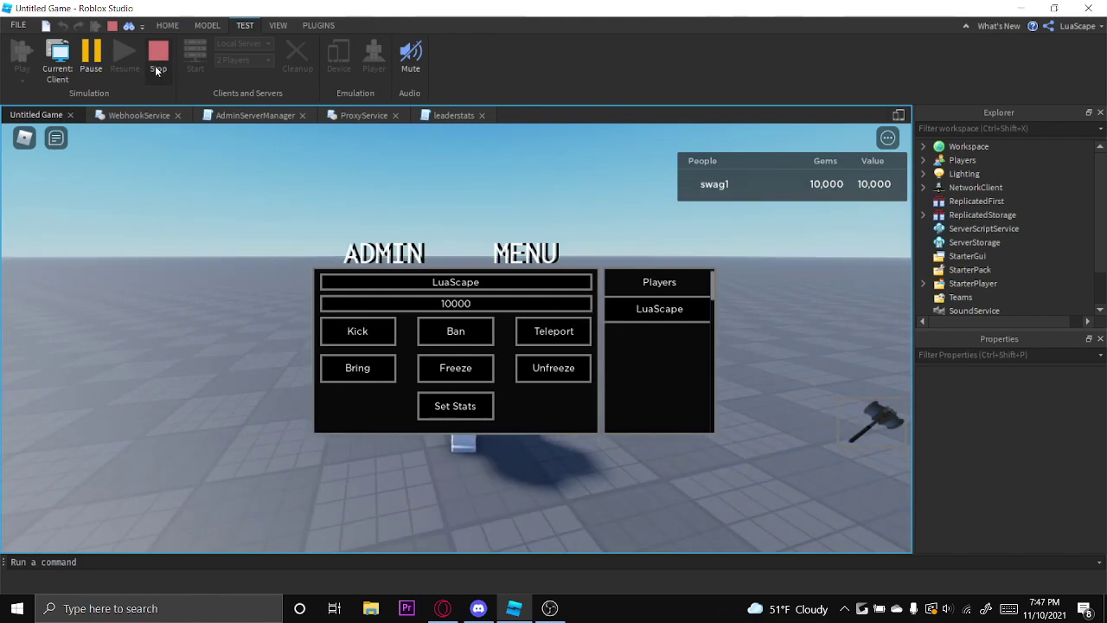
left_click(157, 53)
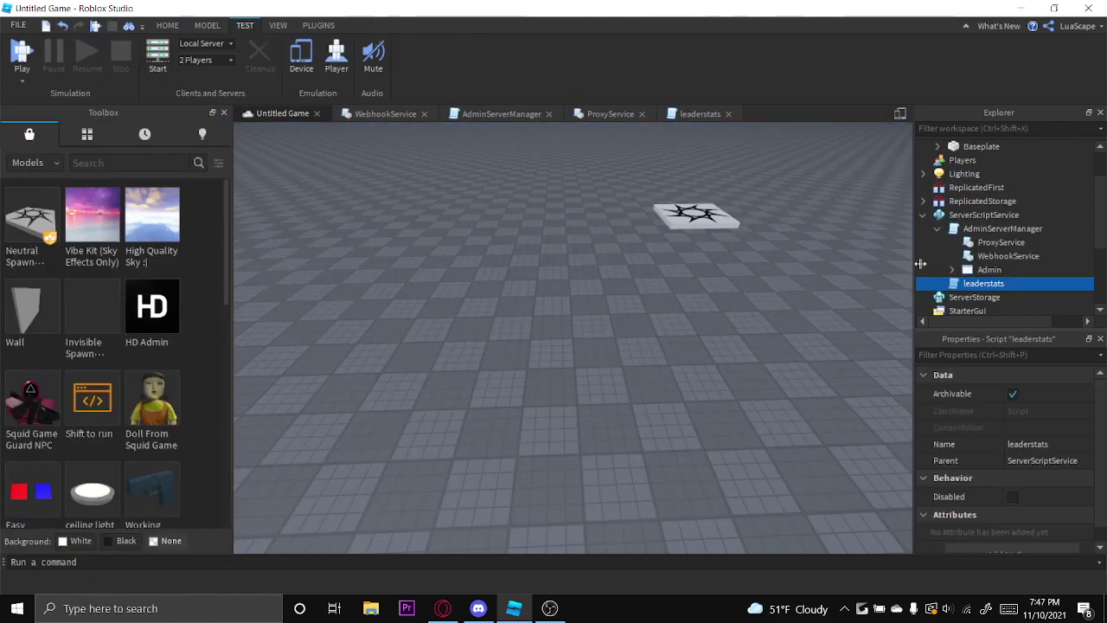
Set the Admin folder's ThemeColor to cyan [85, 255, 255] and playtest to see the cyan Admin Menu
left_click(937, 229)
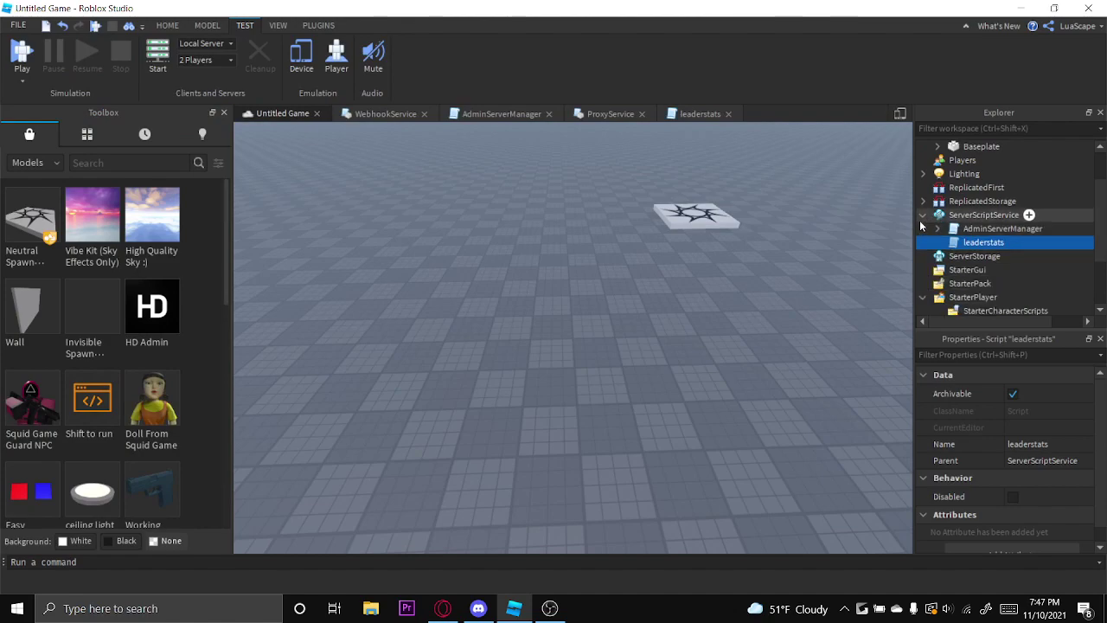
left_click(923, 215)
left_click(923, 201)
left_click(938, 215)
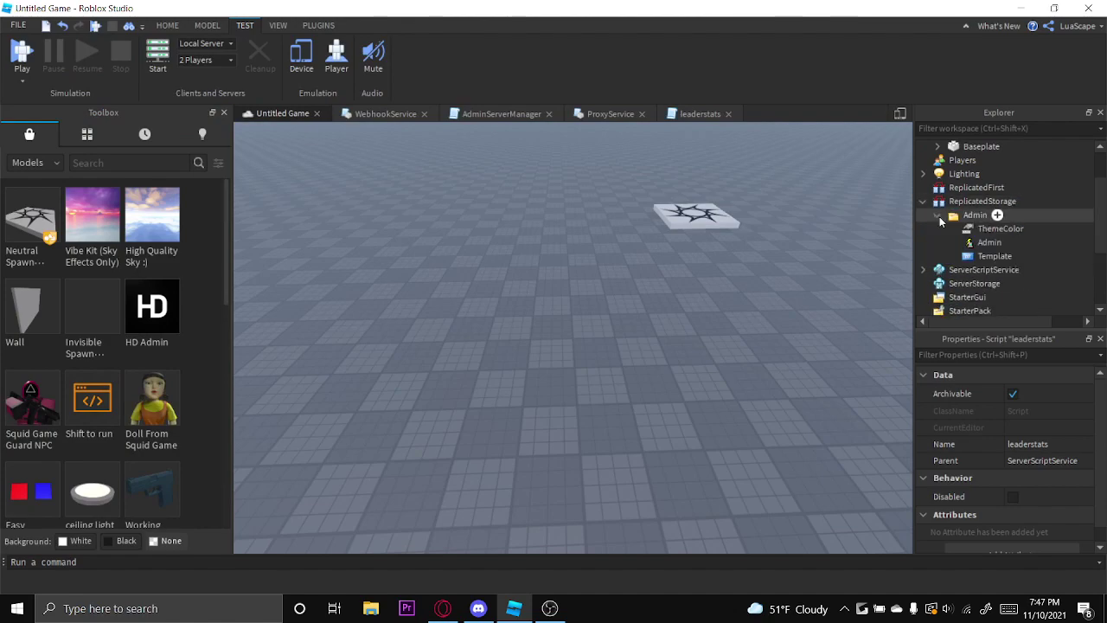
left_click(995, 228)
left_click(1020, 461)
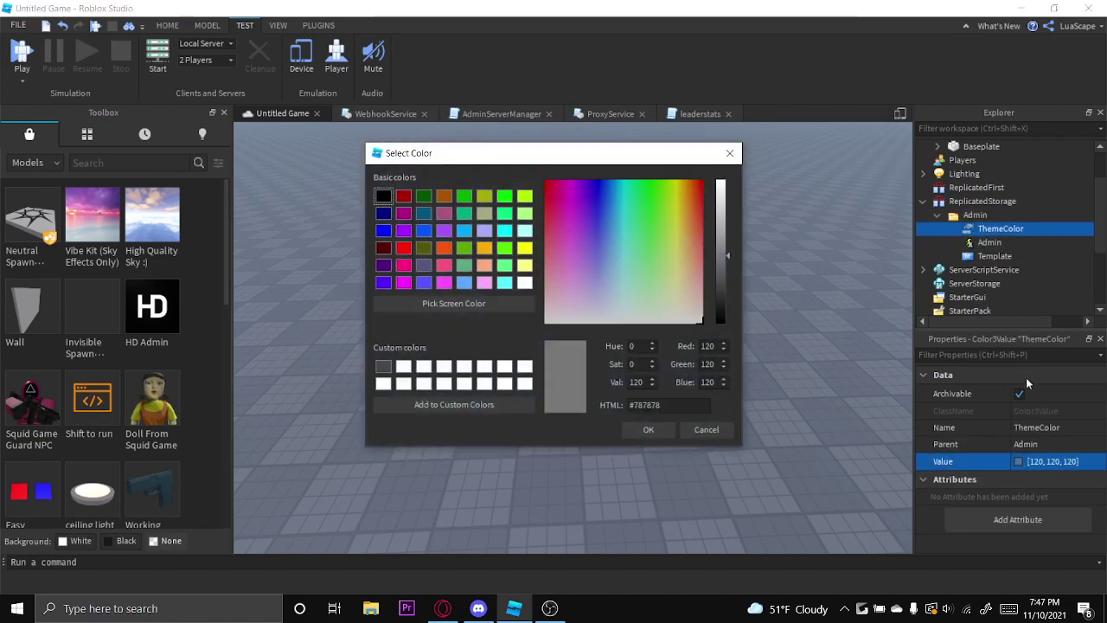
left_click(504, 283)
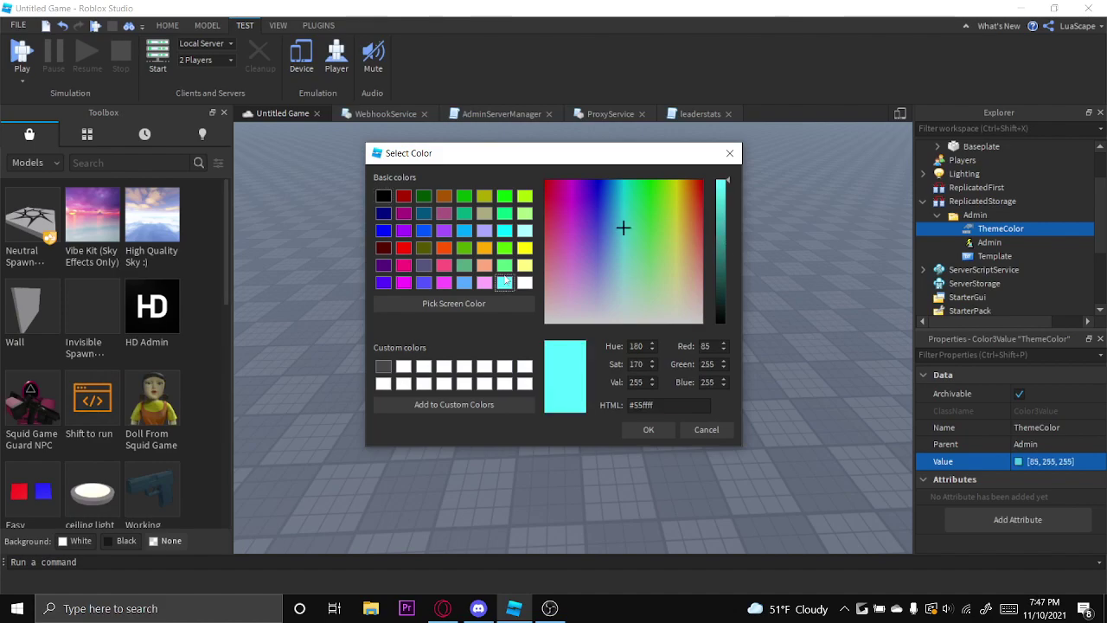
left_click(649, 428)
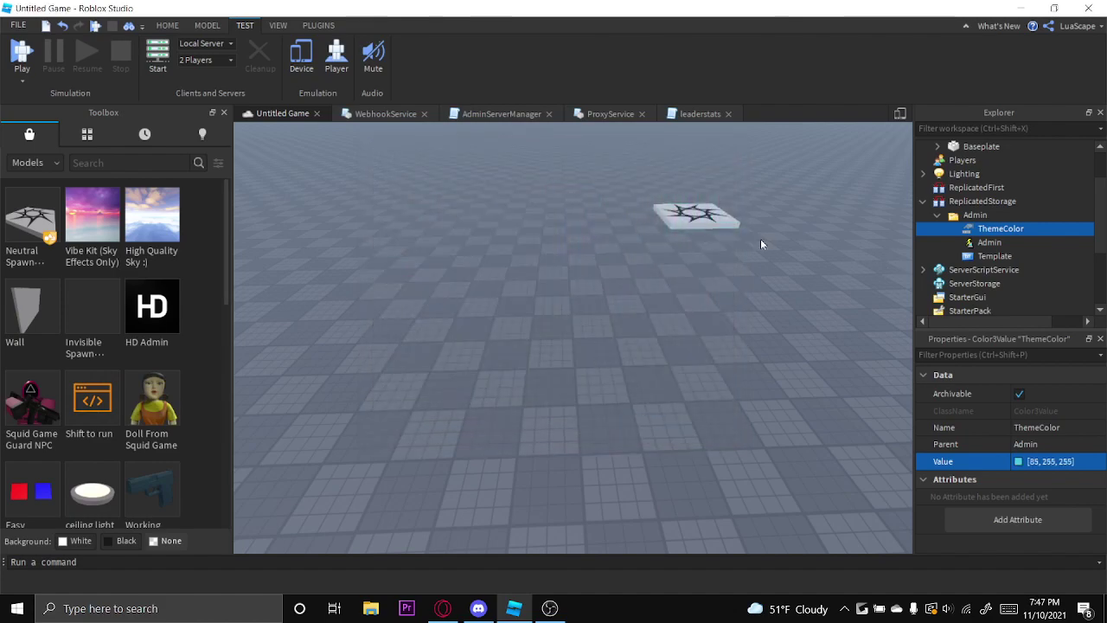
left_click(26, 58)
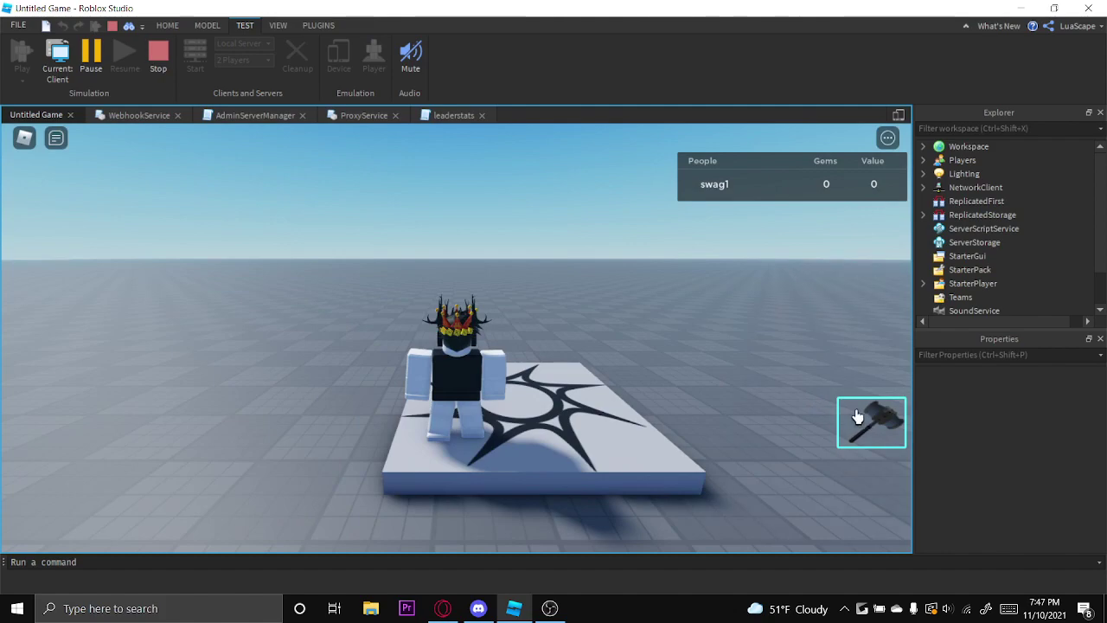
left_click(861, 419)
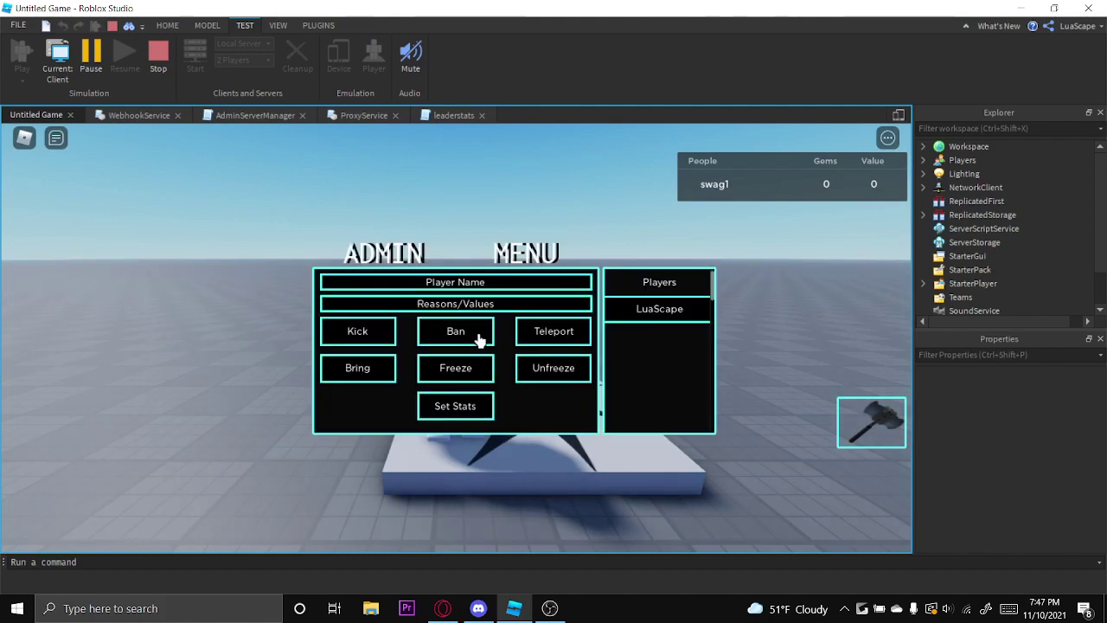
Stop the playtest and insert LuaScape's Admin Panel from My Models in the Toolbox
left_click(160, 60)
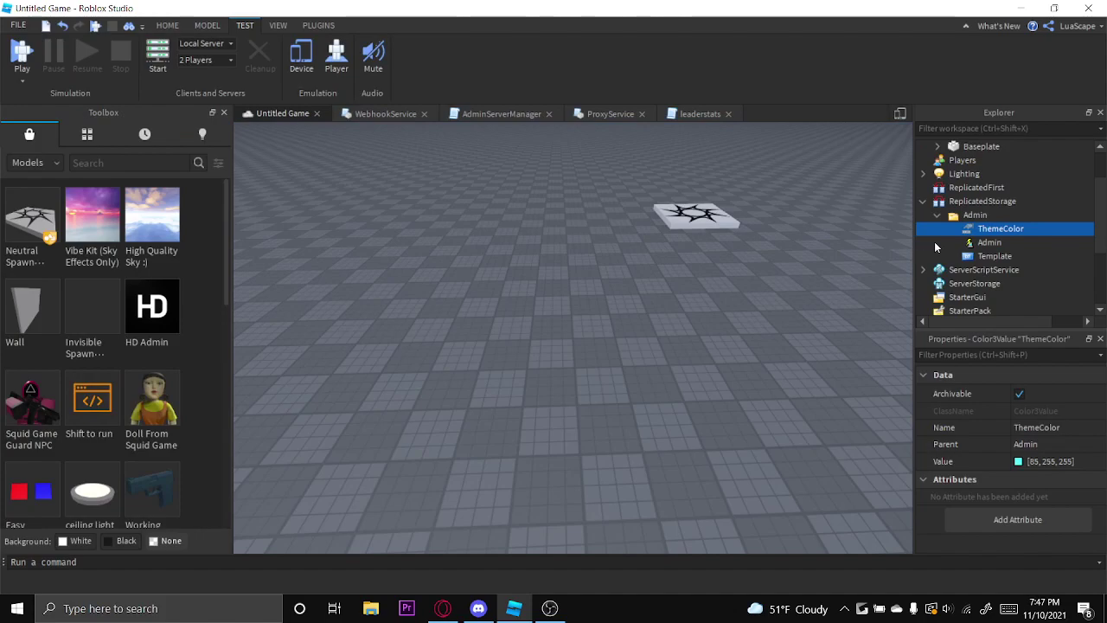
left_click(938, 215)
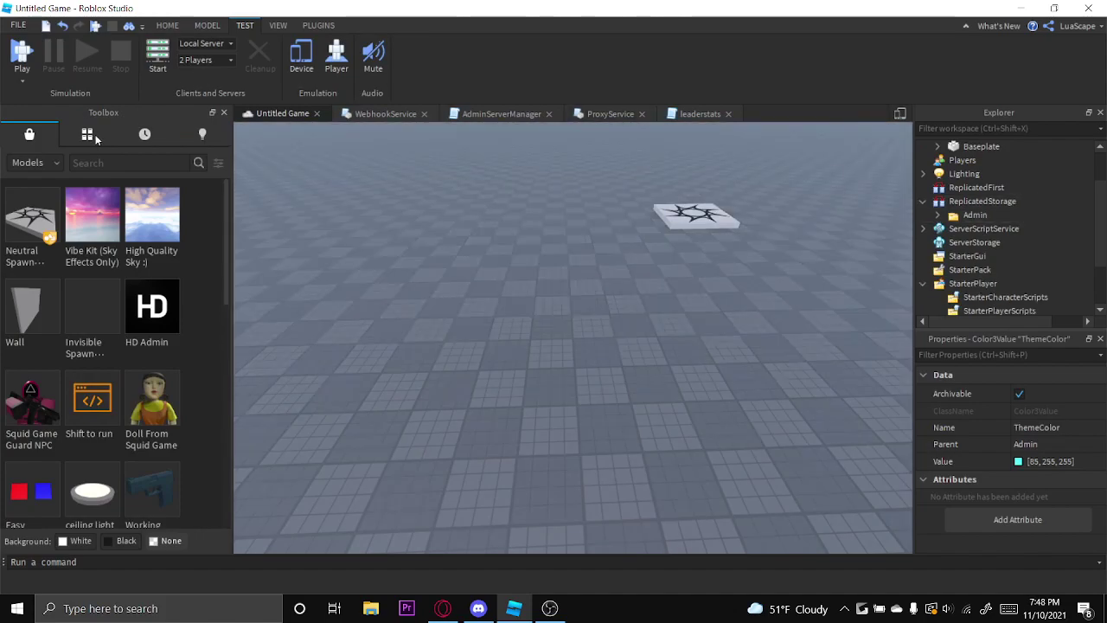
left_click(95, 138)
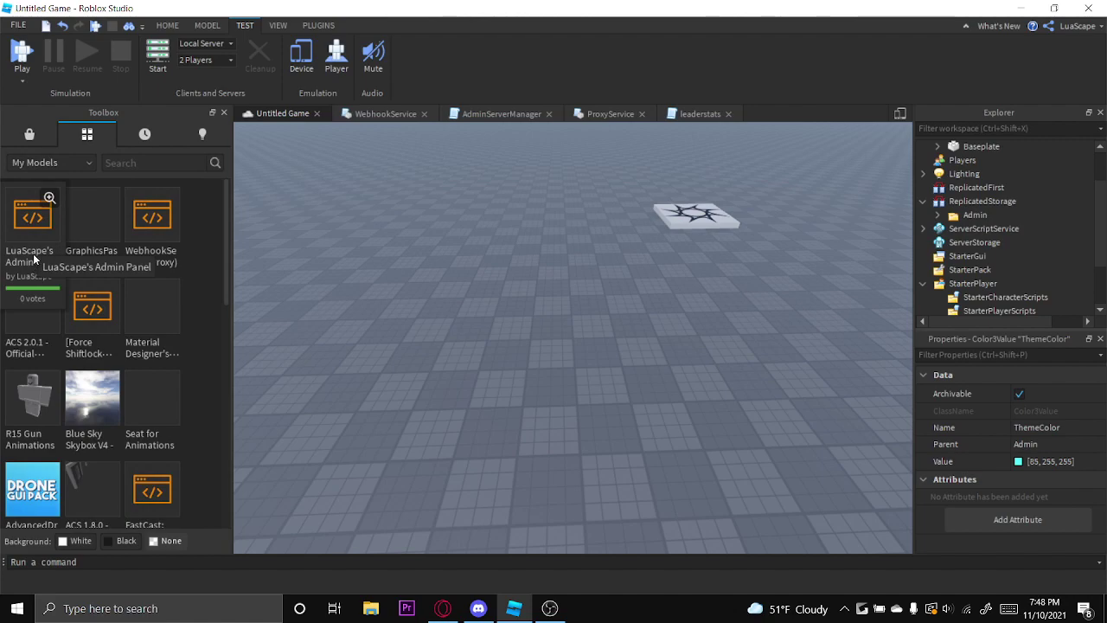
left_click(35, 257)
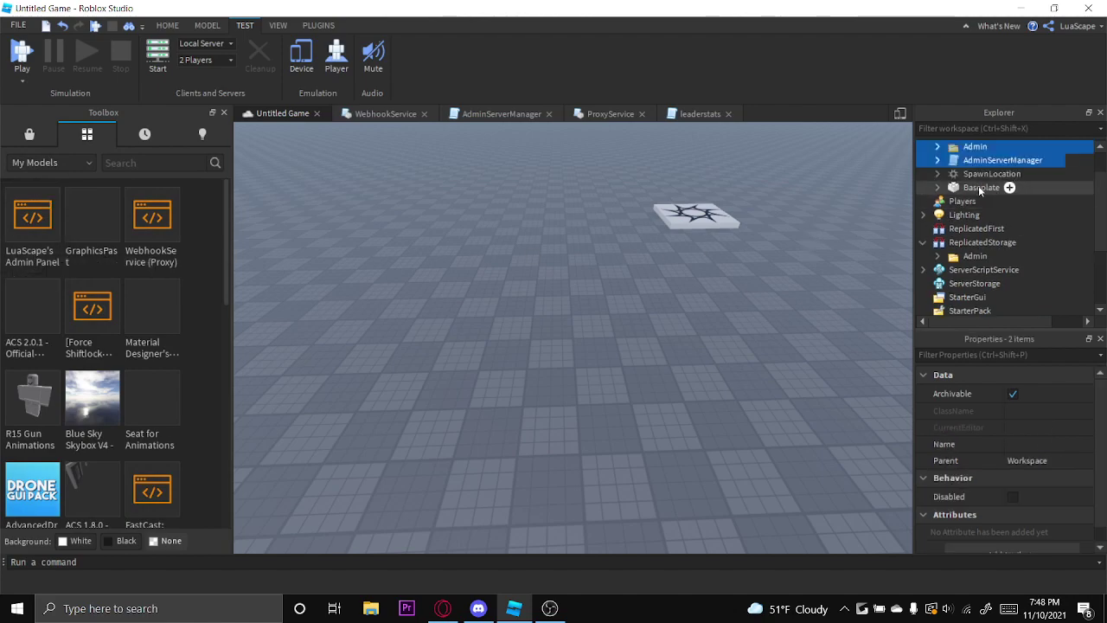
Move AdminServerManager into ServerScriptService and the Admin folder into ReplicatedStorage
scroll(957, 195, "up", 1)
left_click(958, 192)
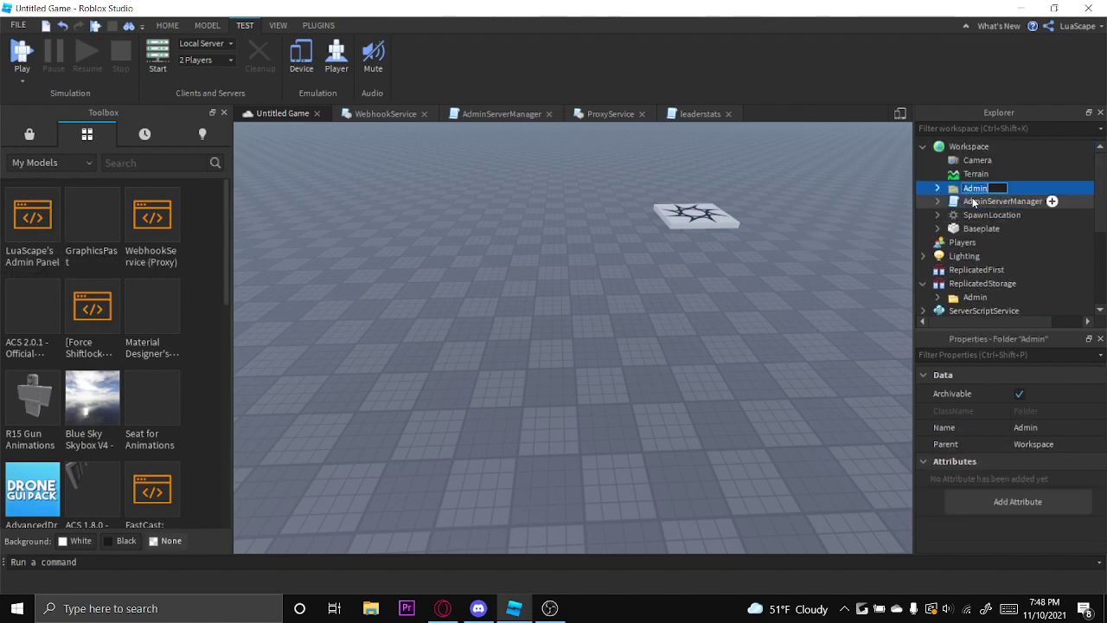
left_click(973, 202)
left_click(969, 187)
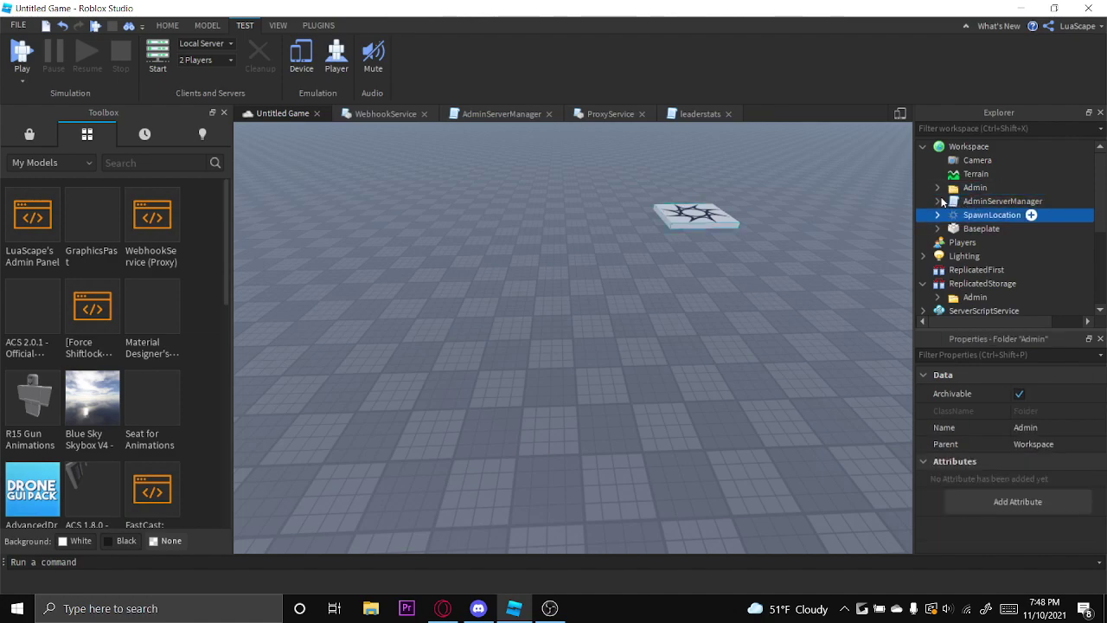
left_click(994, 201)
left_click(937, 201)
left_click(938, 201)
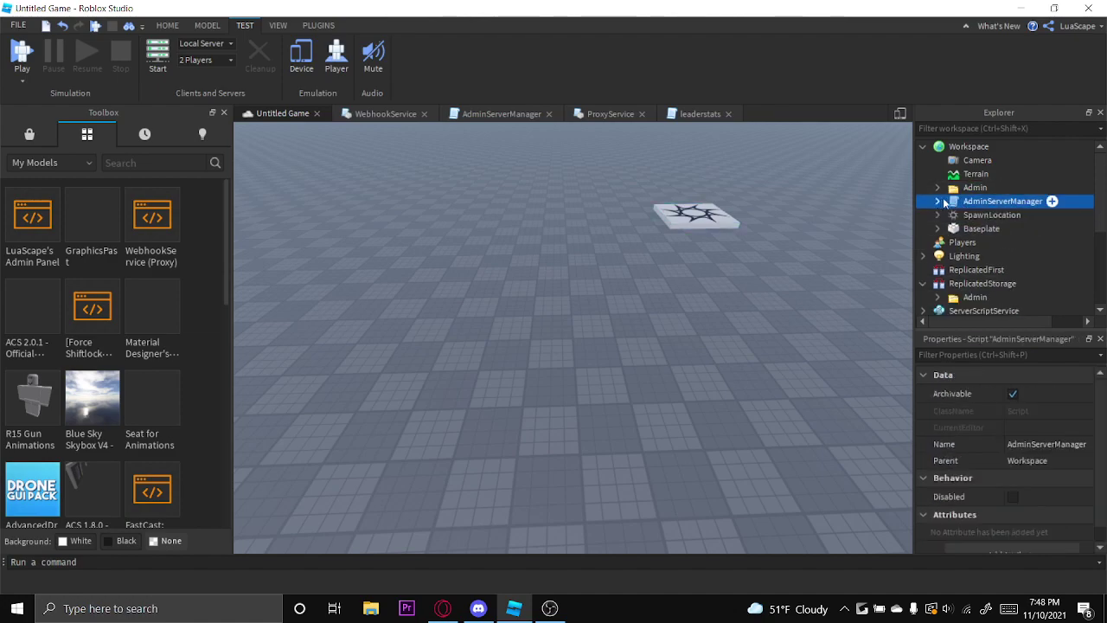
left_click_drag(966, 201, 982, 275)
scroll(952, 250, "up", 1)
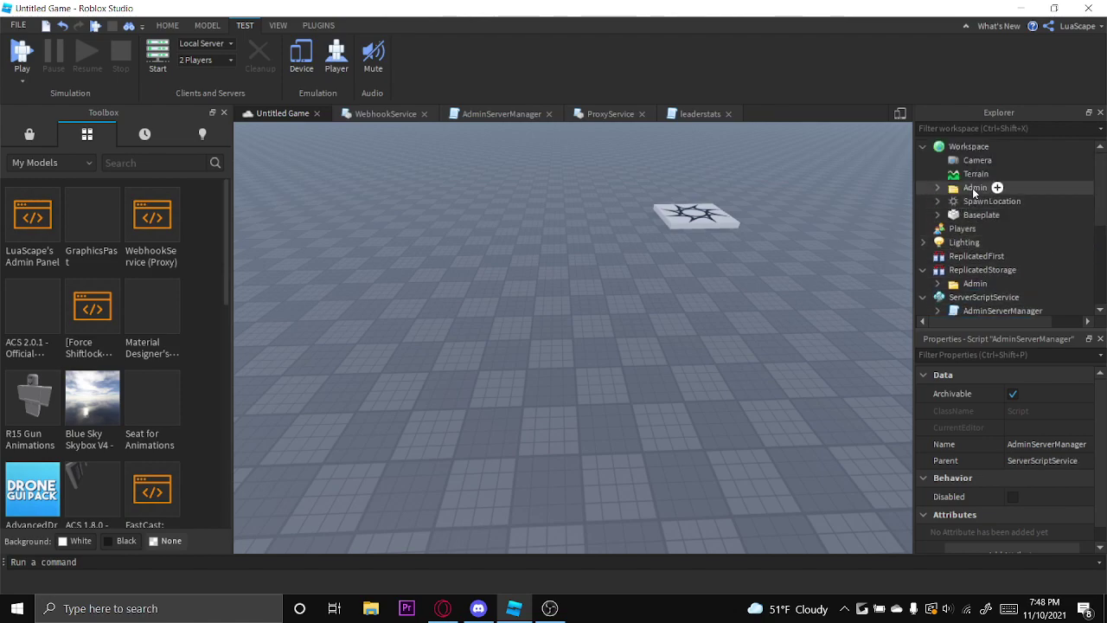
left_click_drag(975, 187, 1018, 269)
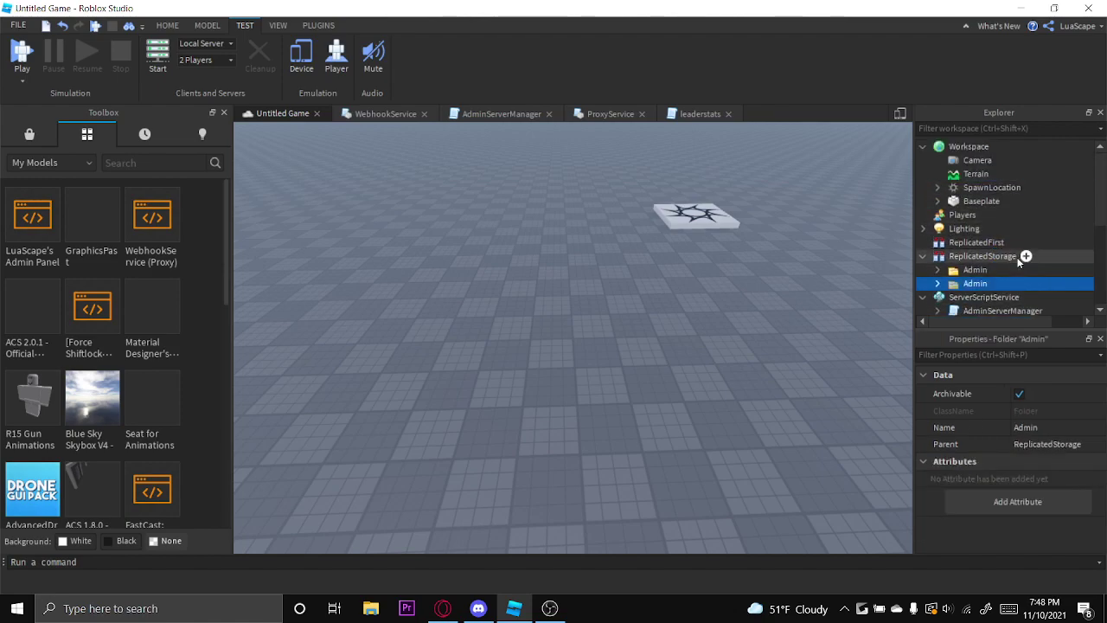
scroll(1018, 264, "down", 1)
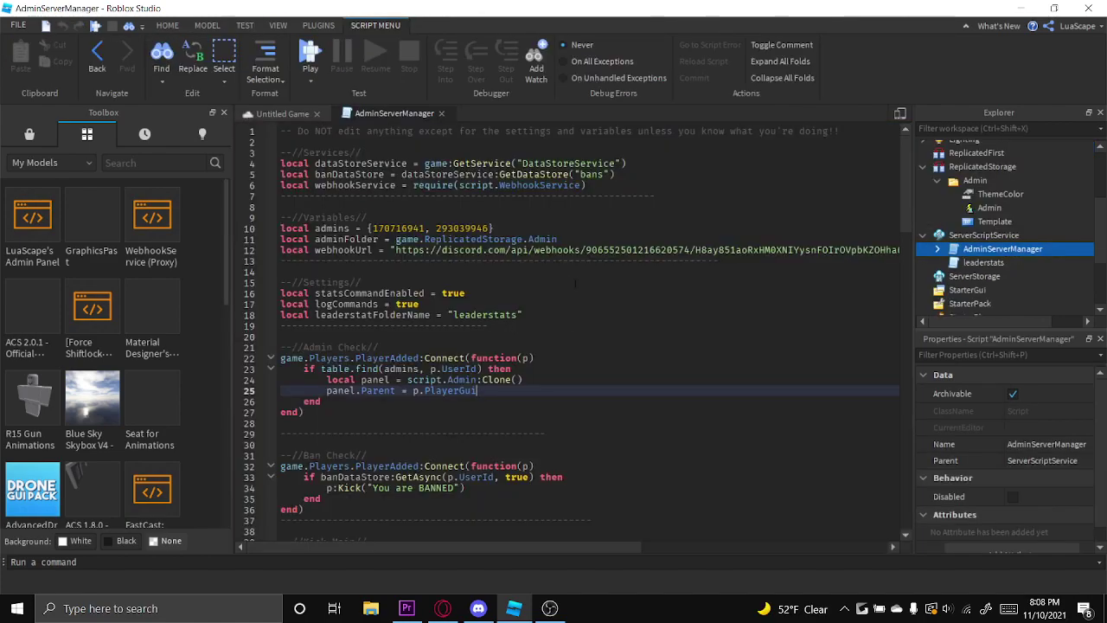
Select the individual admin user IDs in the admins table on line 10
left_click(372, 228)
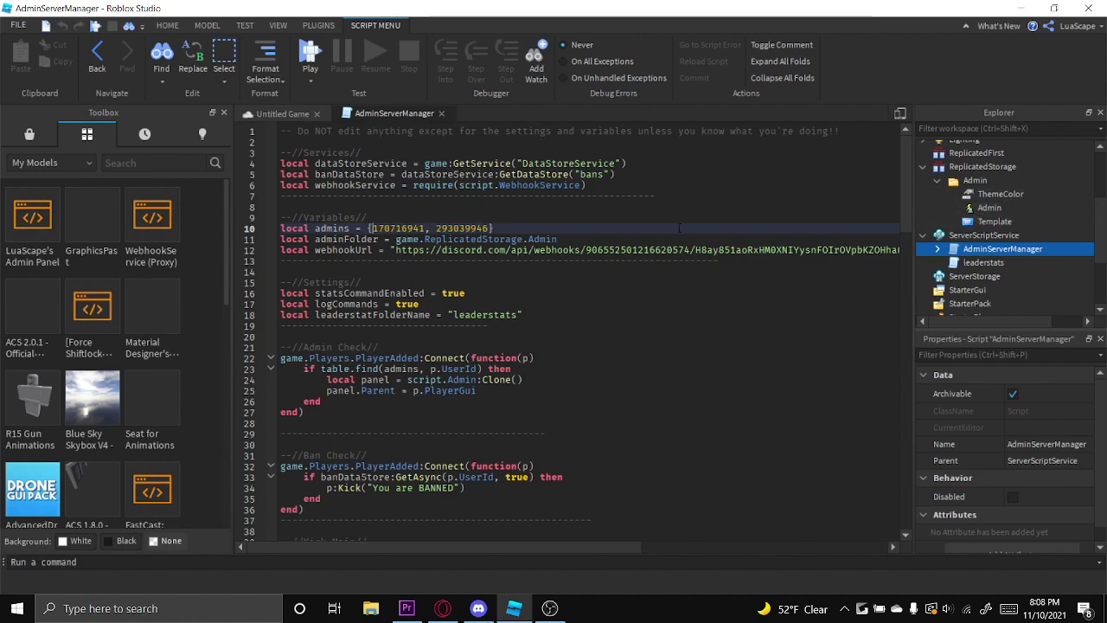
left_click_drag(297, 228, 449, 227)
left_click(442, 227)
left_click_drag(430, 228, 473, 228)
left_click(473, 227)
left_click_drag(372, 228, 426, 227)
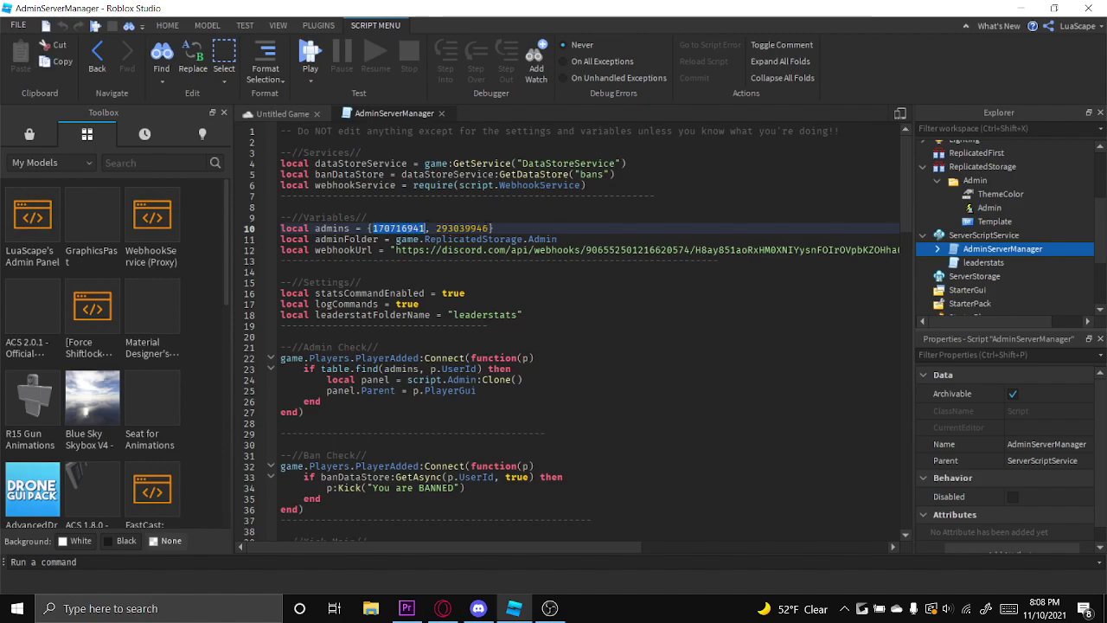
left_click(426, 227)
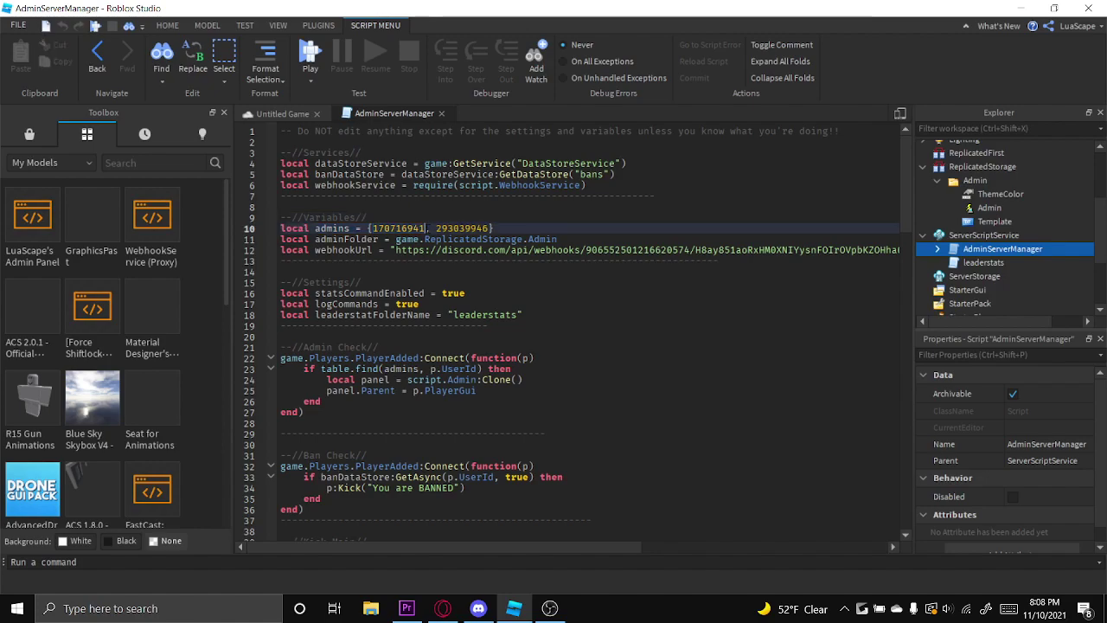
double_click(463, 227)
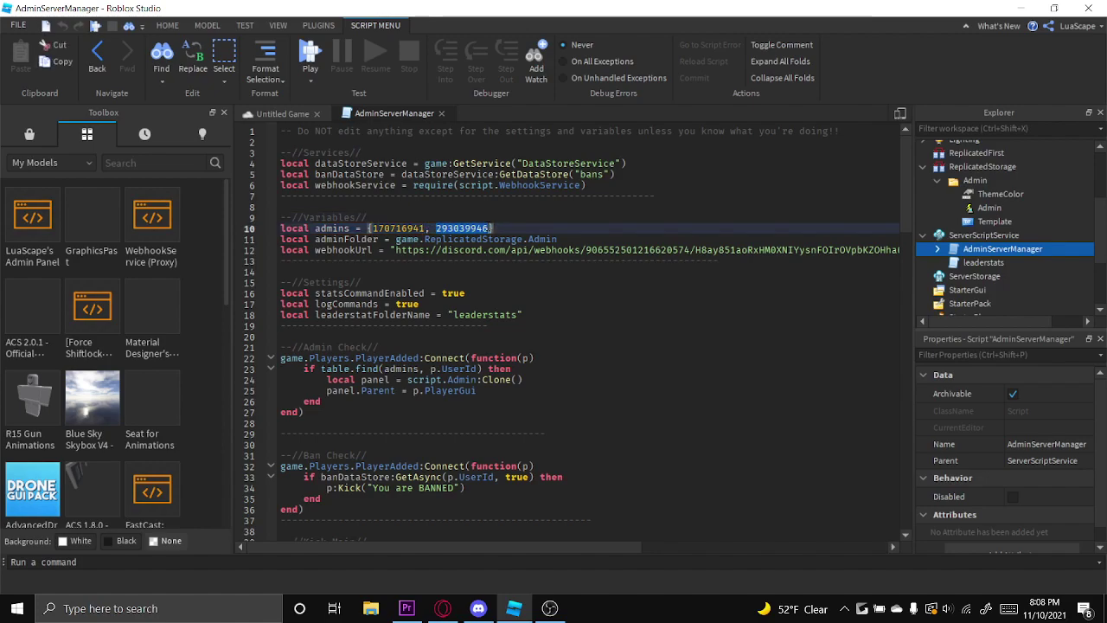
double_click(463, 227)
left_click_drag(375, 228, 426, 227)
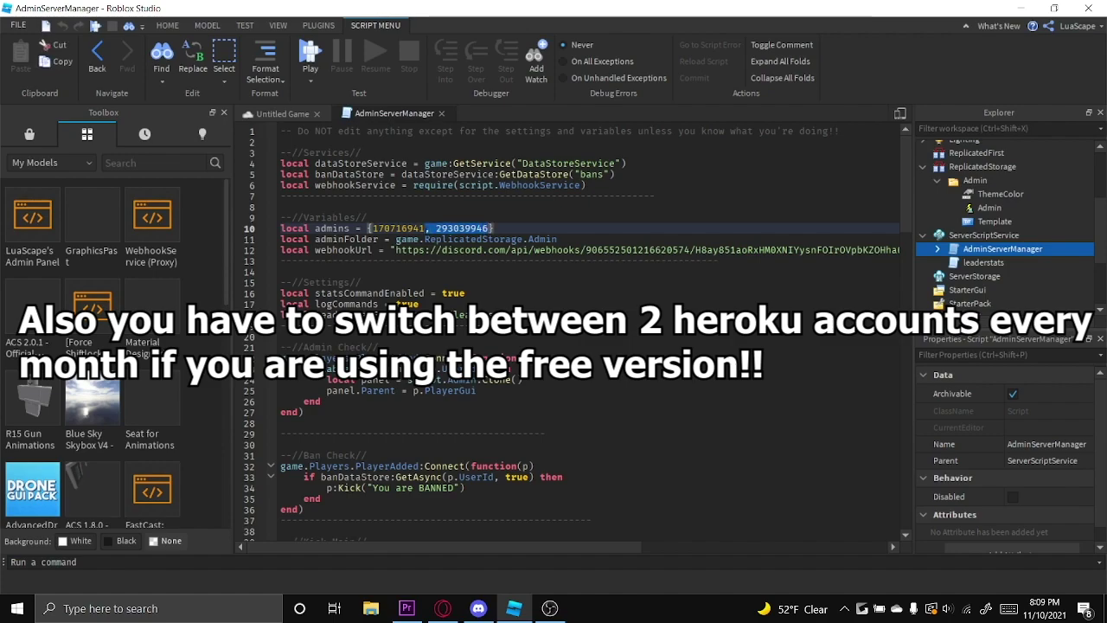
Demonstrate removing an admin ID and adding a third one, keeping the original two IDs
key("BackSpace")
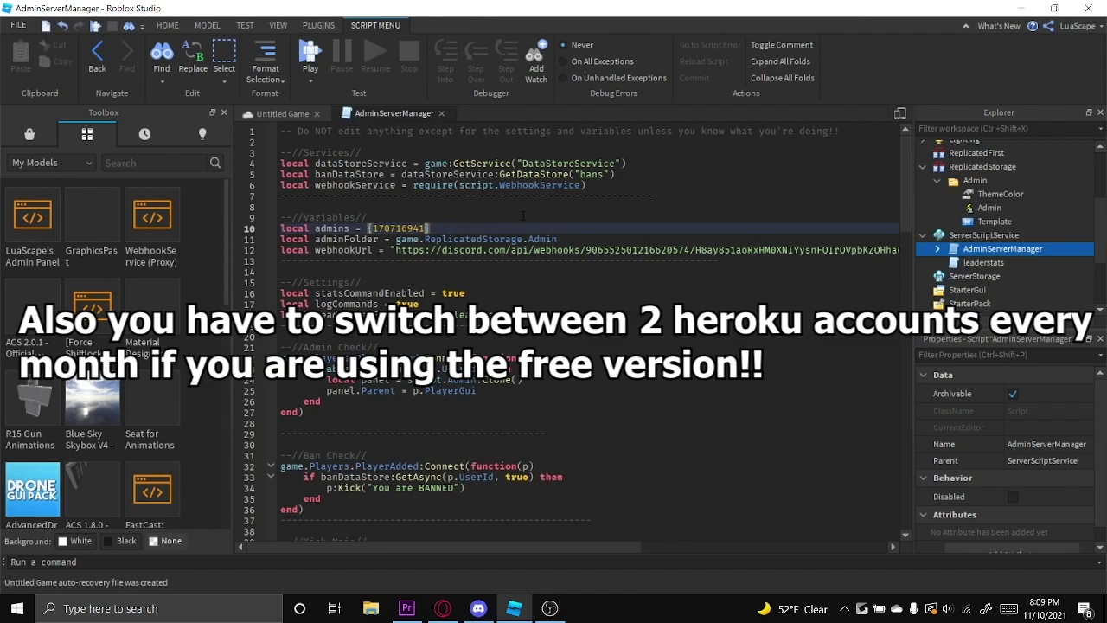
key("ctrl+z")
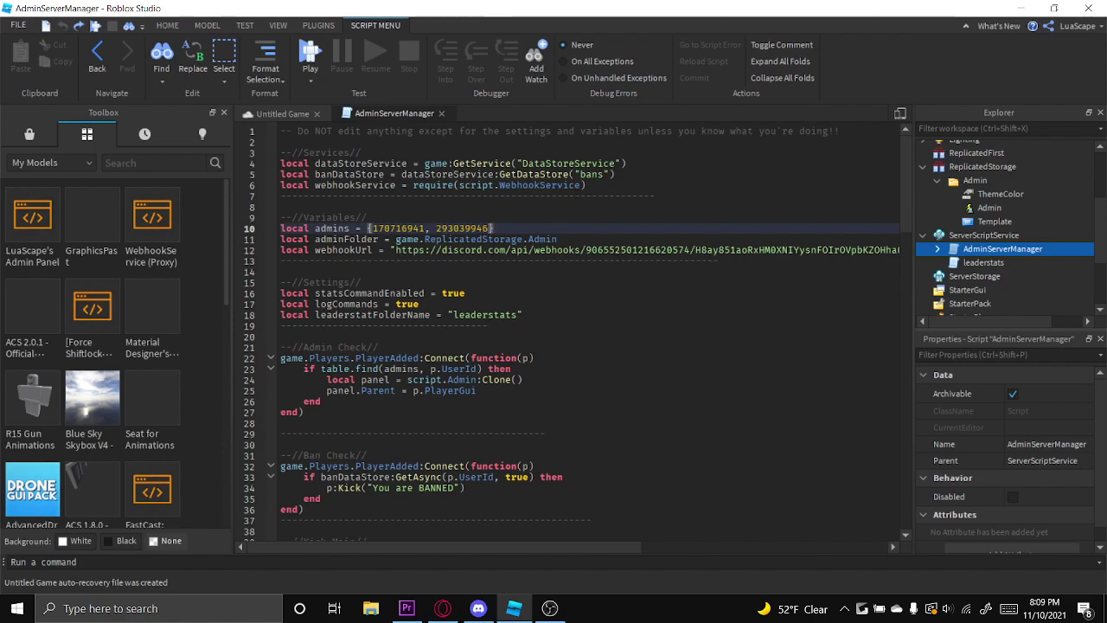
type(", 3515151")
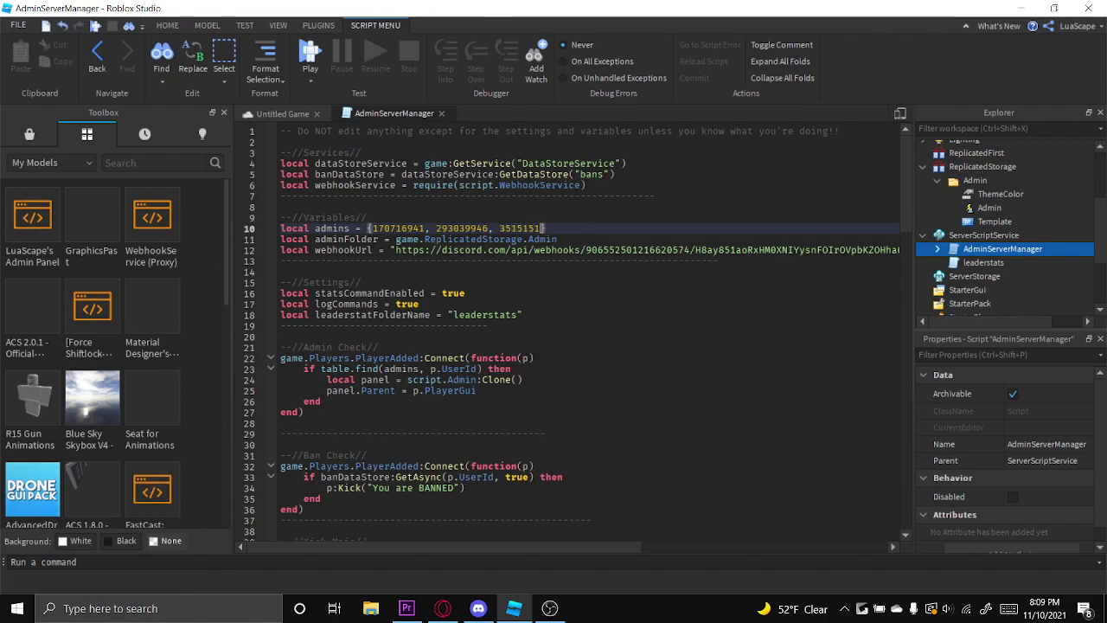
key("BackSpace")
key("BackSpace")
key("BackSpace")
key("BackSpace")
key("BackSpace")
key("BackSpace")
key("BackSpace")
key("BackSpace")
key("BackSpace")
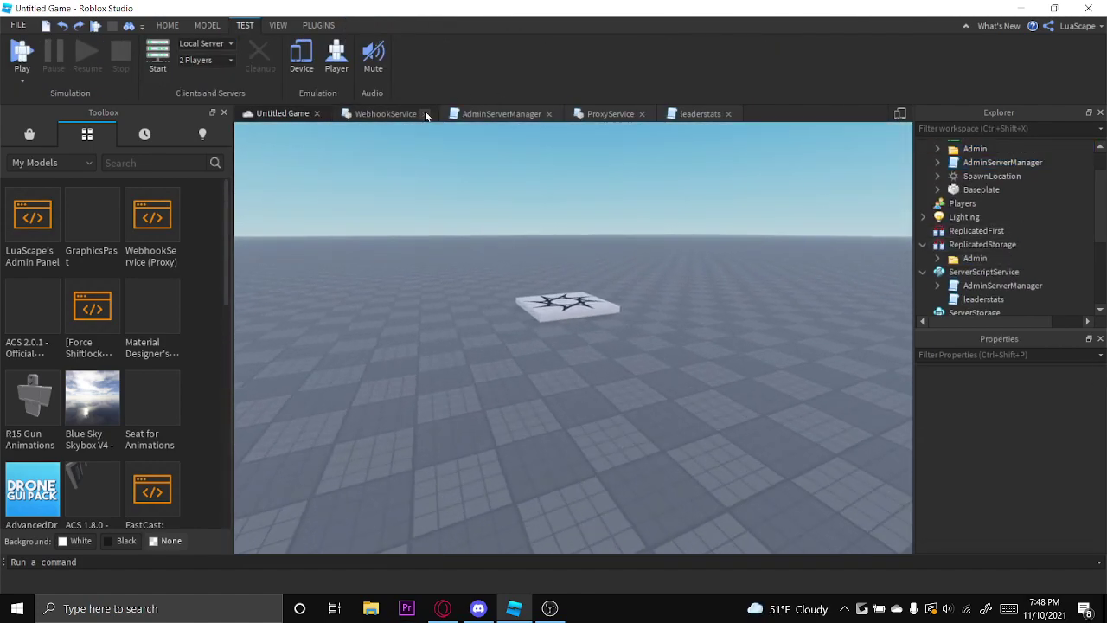
Close the WebhookService, AdminServerManager, ProxyService and leaderstats tabs, then orbit toward the spawn plate
left_click(424, 114)
left_click(441, 114)
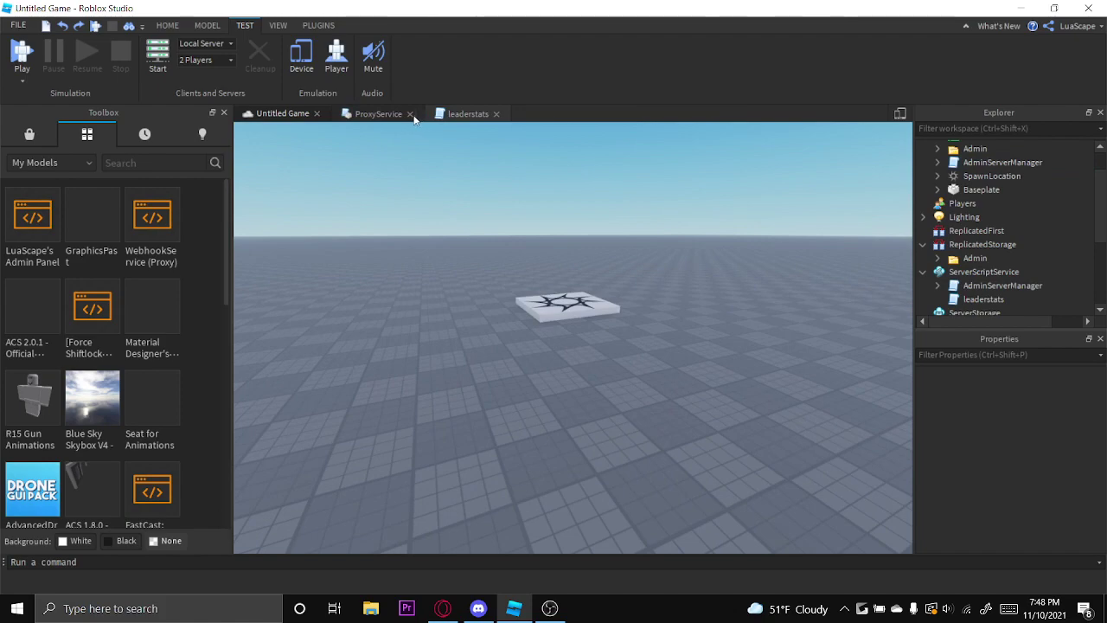
left_click(410, 114)
left_click(403, 113)
right_click_drag(725, 383, 817, 366)
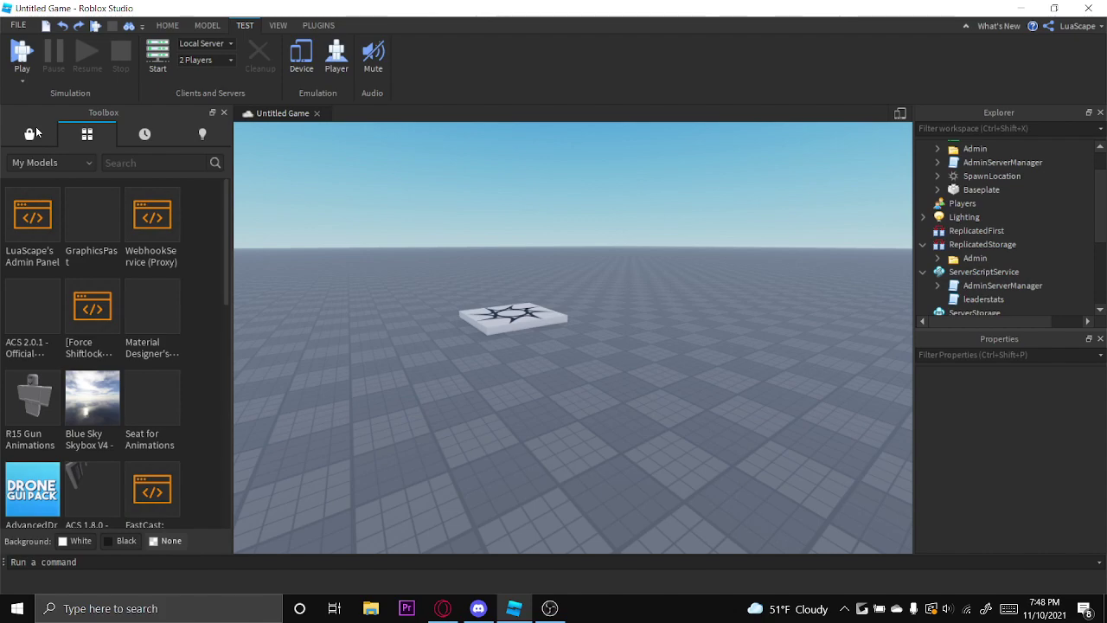
right_click_drag(452, 262, 455, 257)
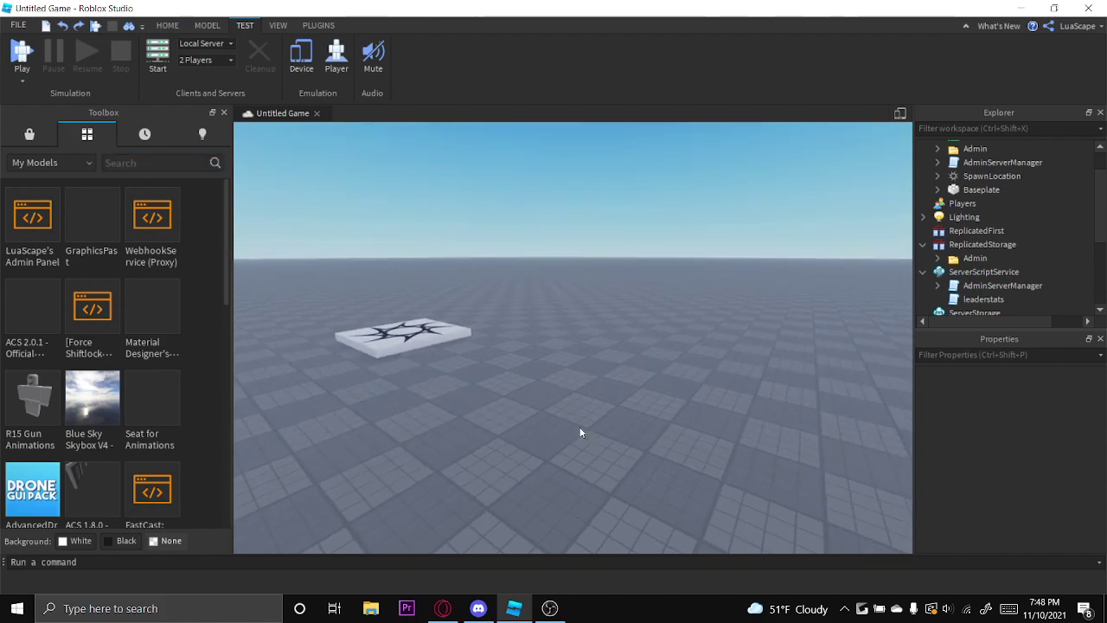